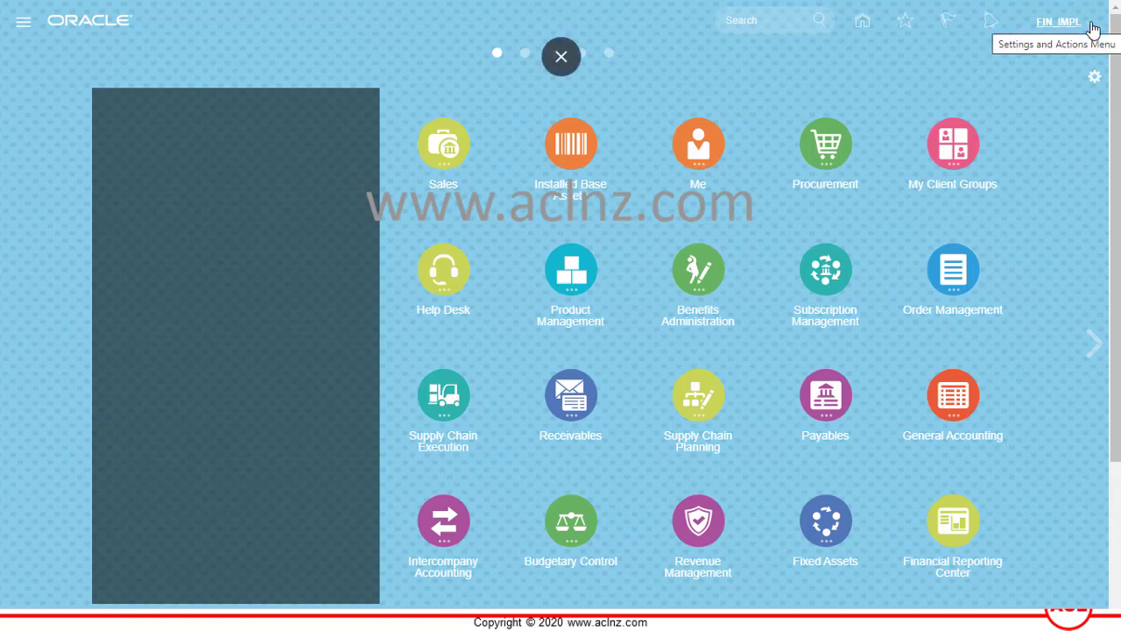
# Check the Oracle Cloud Application version in the application's About information and close it.
pyautogui.click(1087, 28)
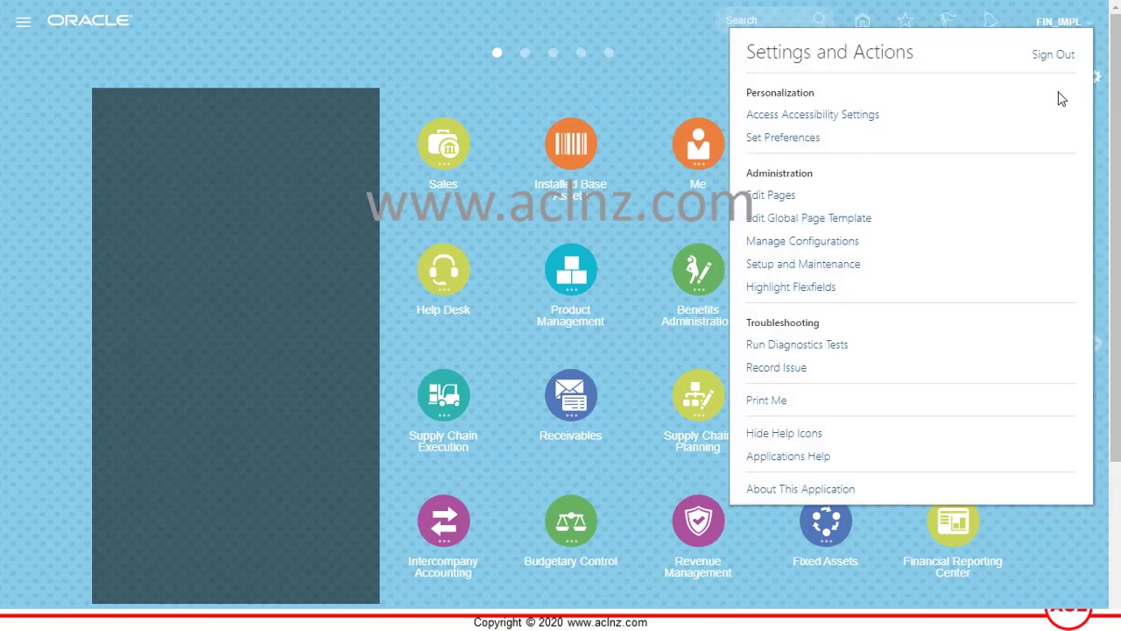
pyautogui.click(833, 496)
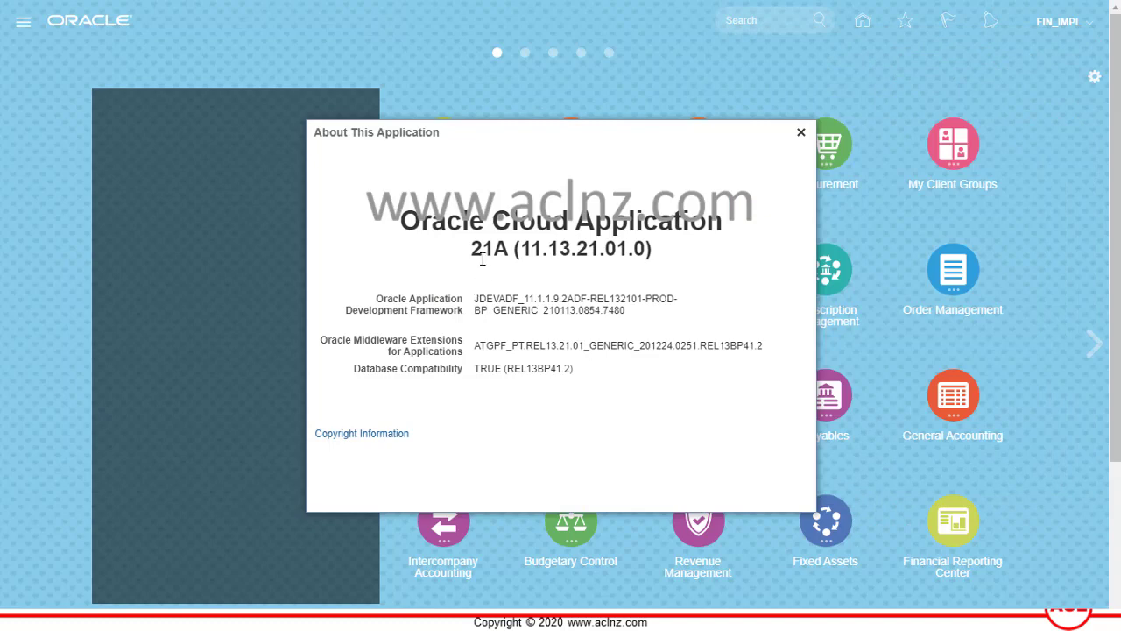
pyautogui.click(801, 133)
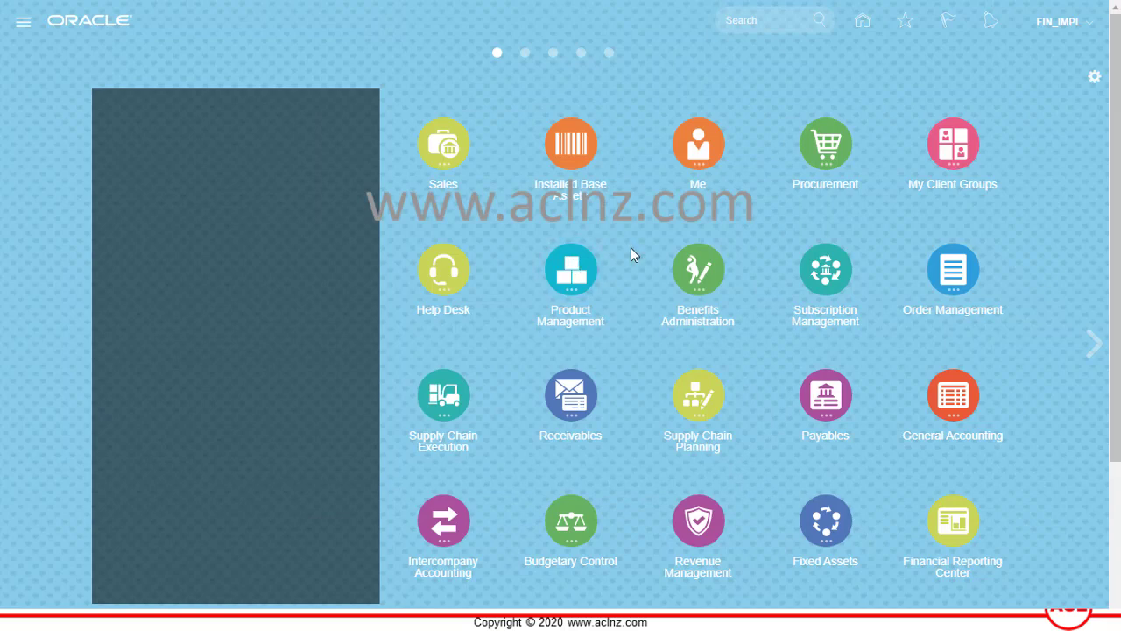
# Open the Accounts Receivable work area under Receivables.
pyautogui.click(572, 408)
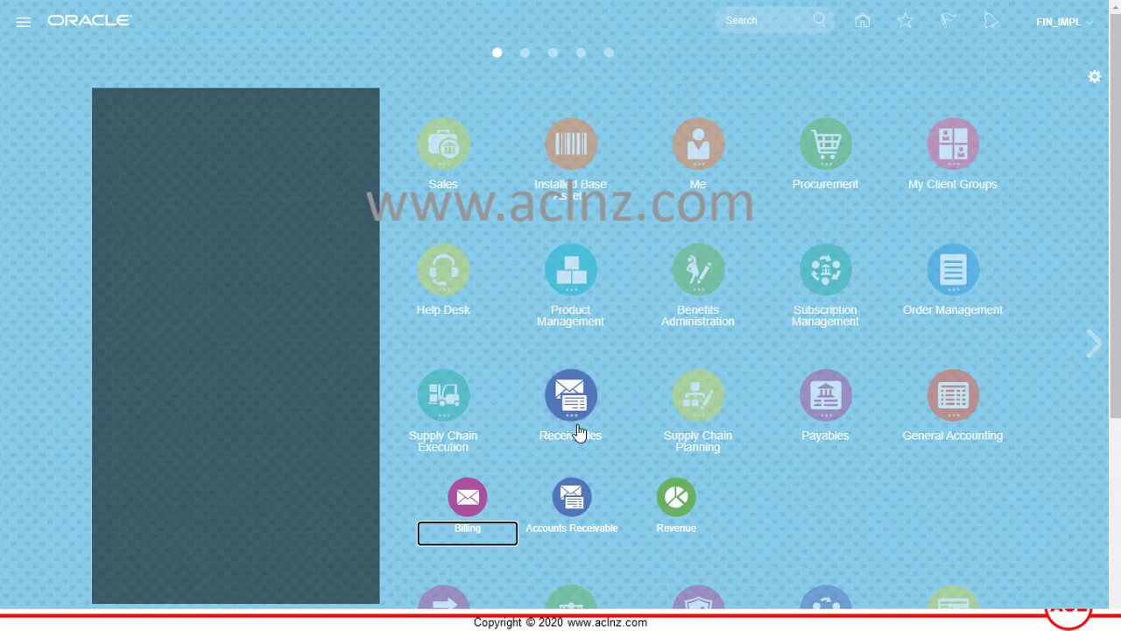
pyautogui.click(574, 501)
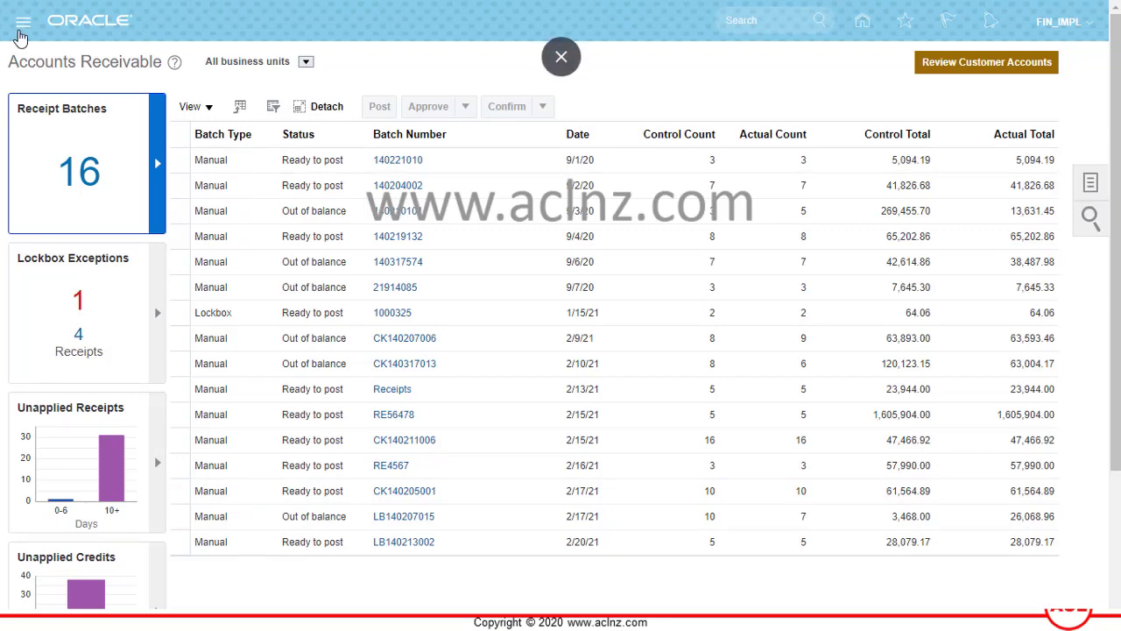
pyautogui.click(22, 35)
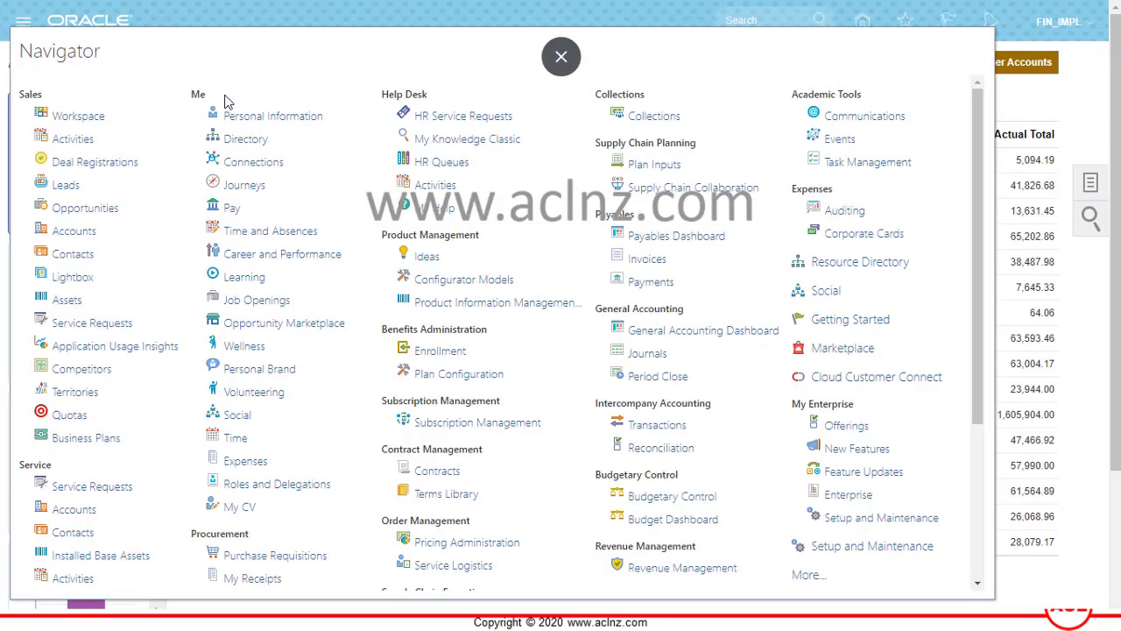
pyautogui.scroll(-3, 473, 328)
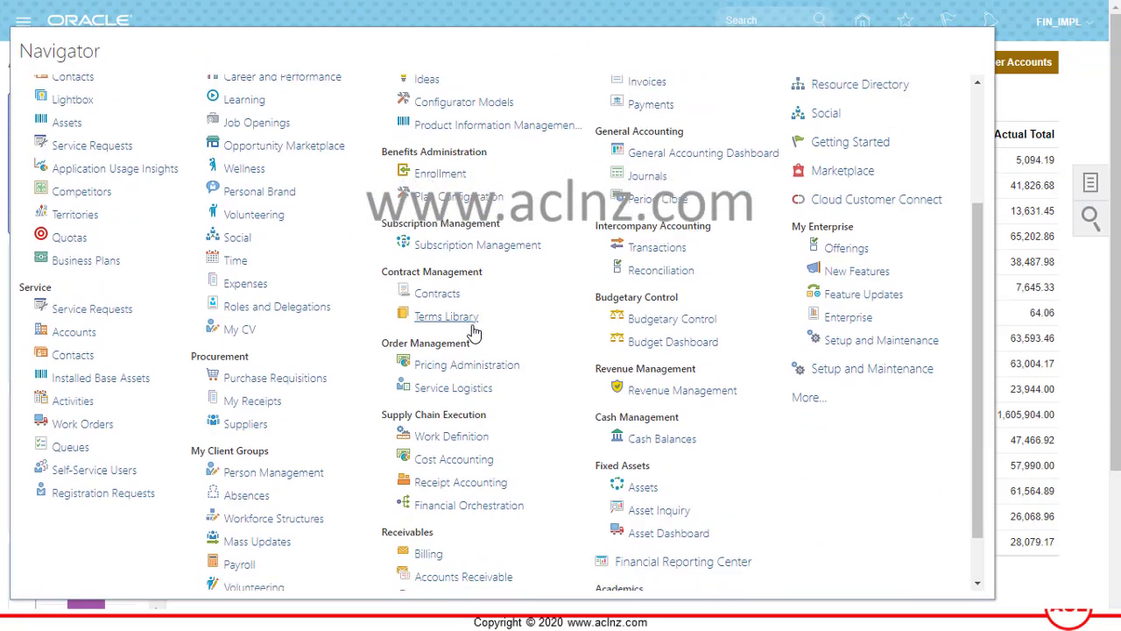
pyautogui.scroll(-1, 473, 331)
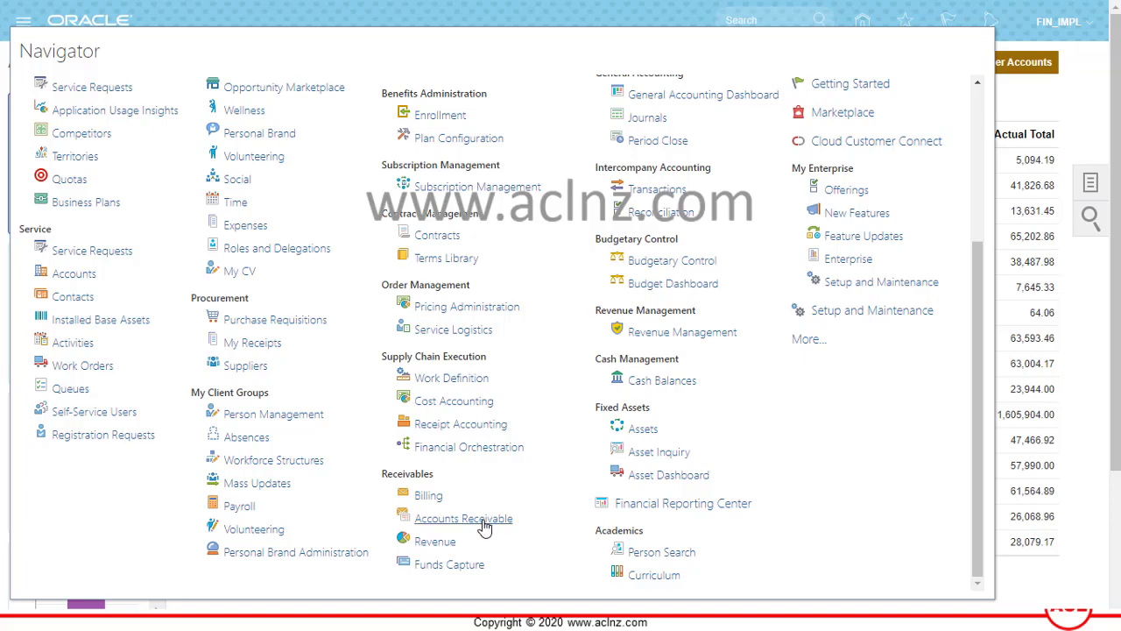
pyautogui.click(465, 521)
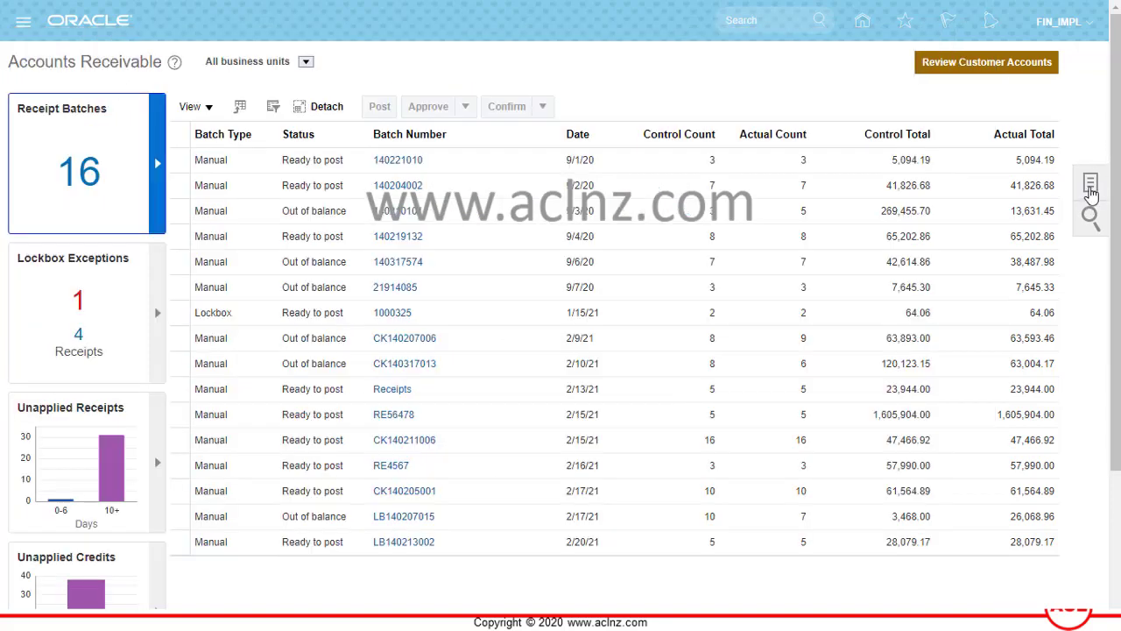
# Start a new receipt of type Standard and assign it to US1 Business Unit.
pyautogui.click(1091, 185)
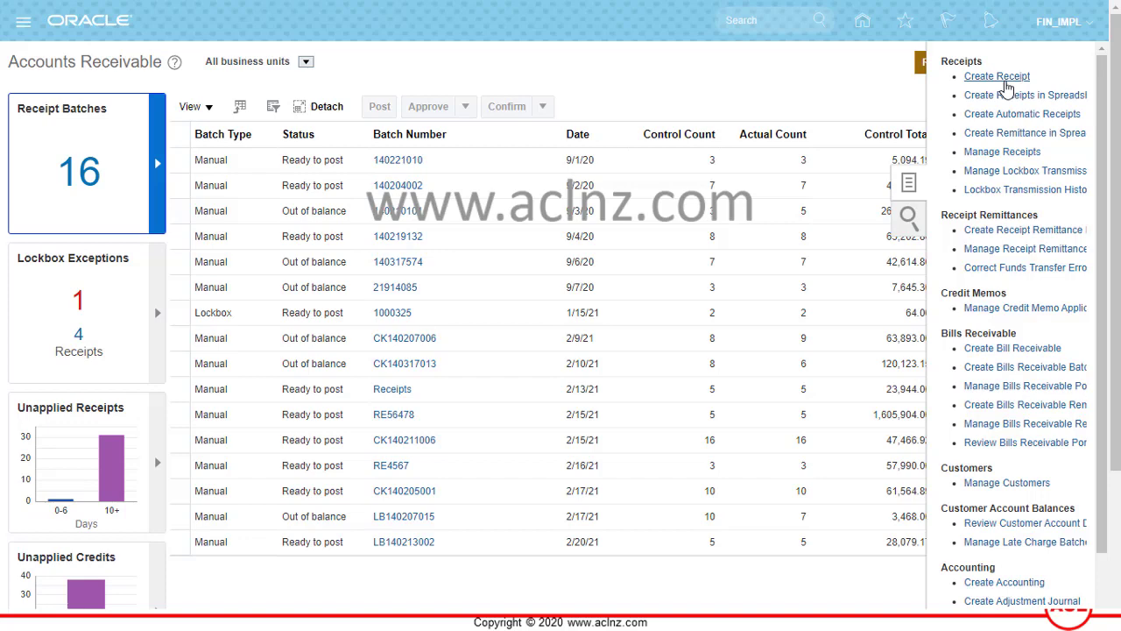
pyautogui.click(999, 77)
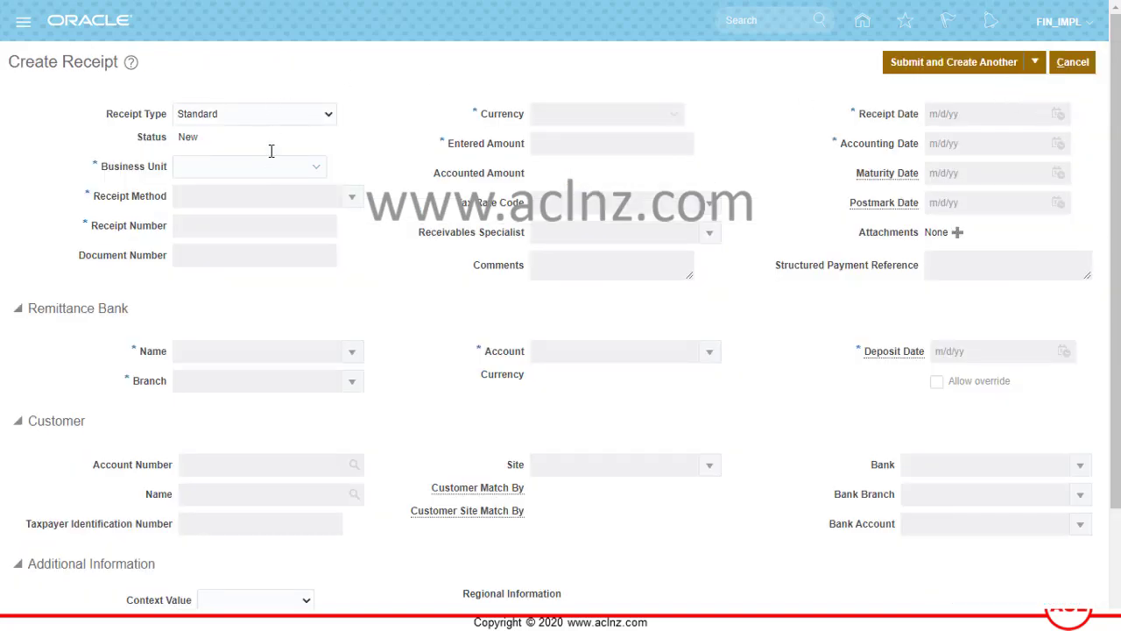
pyautogui.click(329, 117)
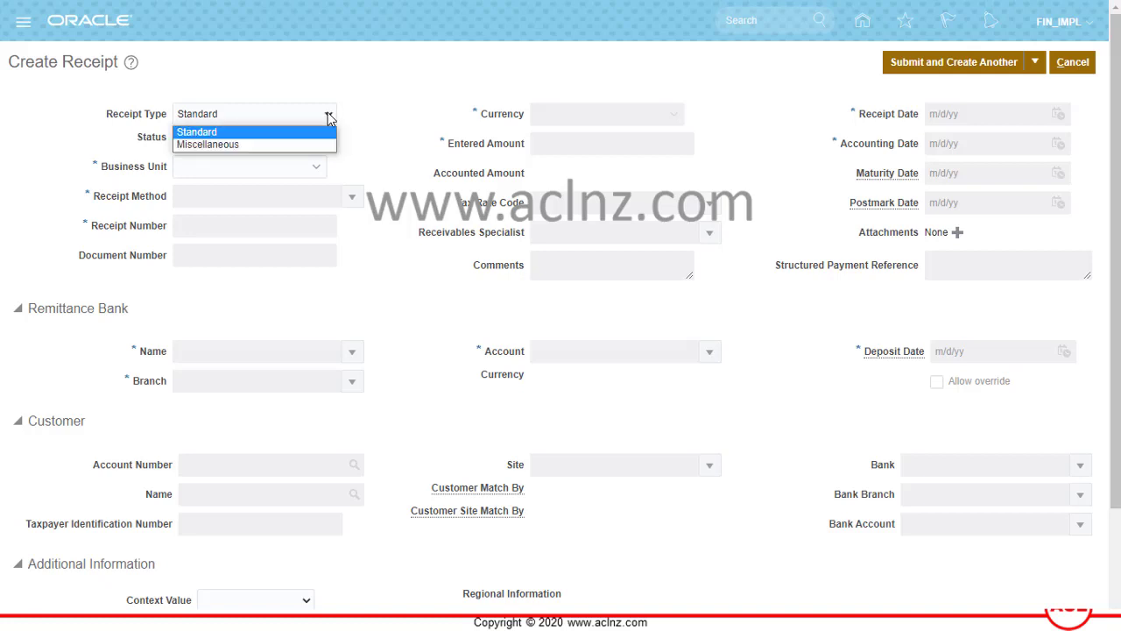
pyautogui.click(330, 117)
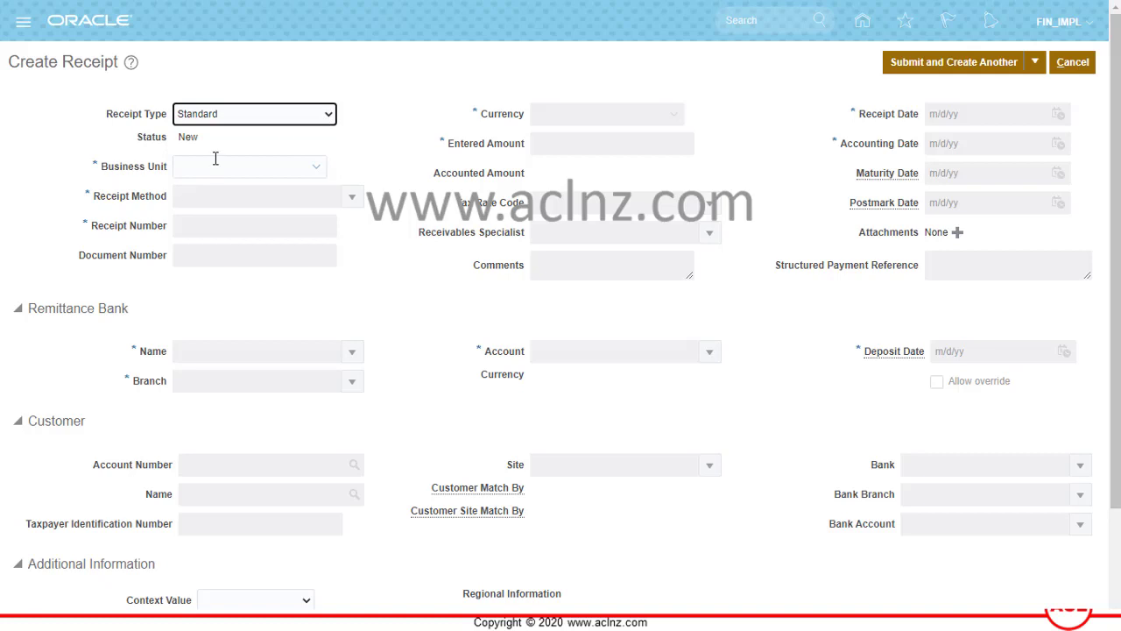
pyautogui.click(317, 167)
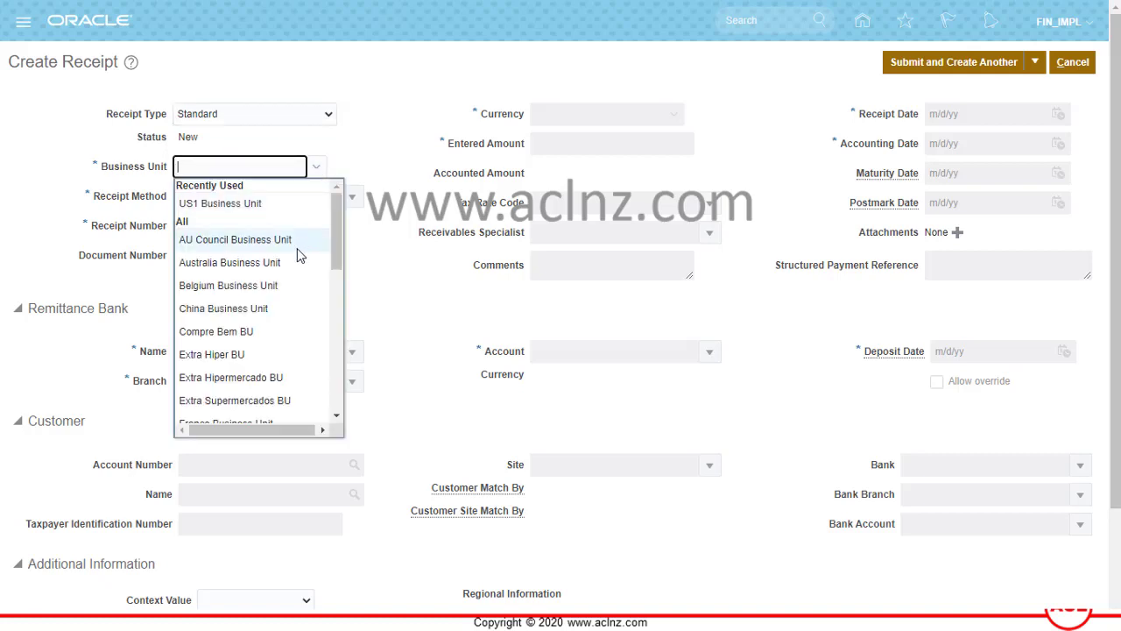
pyautogui.click(263, 206)
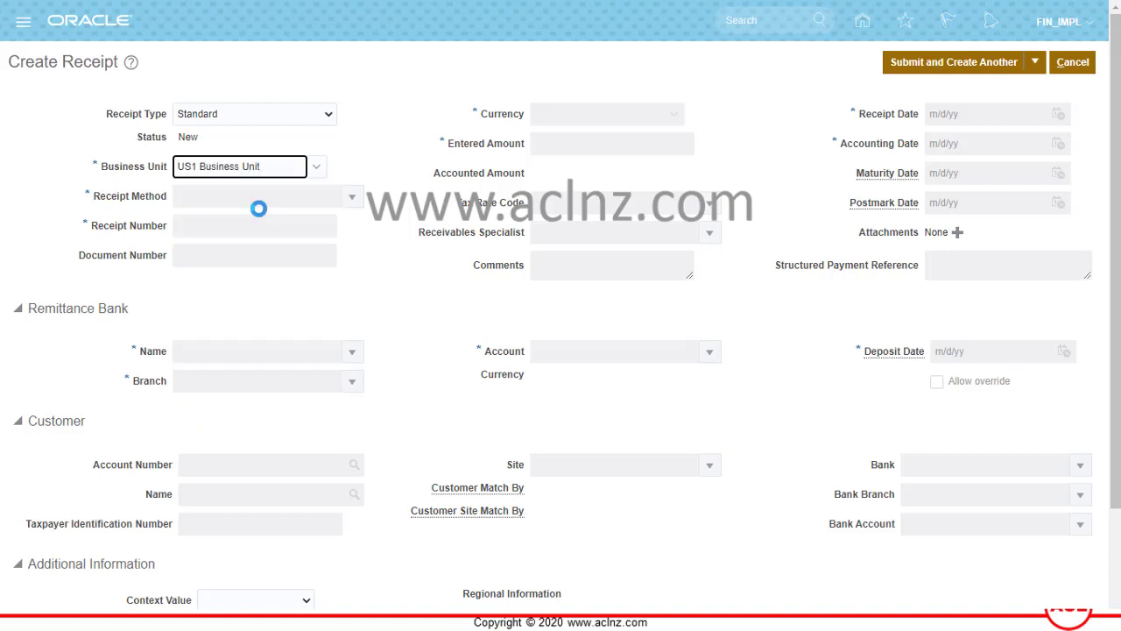
# Set the receipt method to Check (Directly/No Remit) and the receipt number to 23032021_1.
pyautogui.click(352, 198)
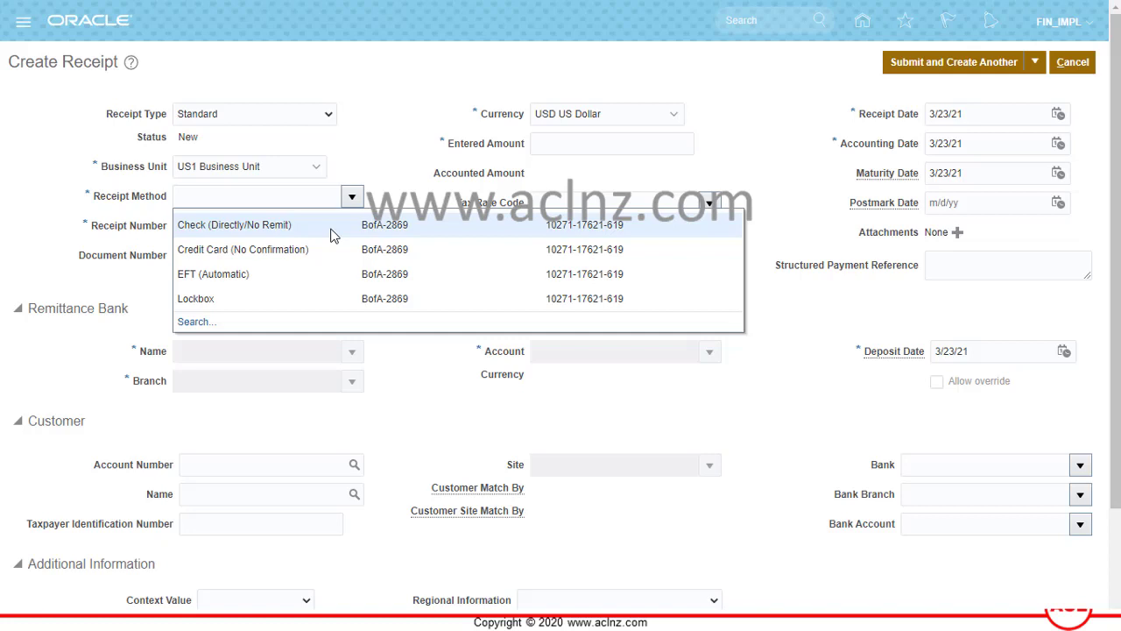
pyautogui.click(333, 230)
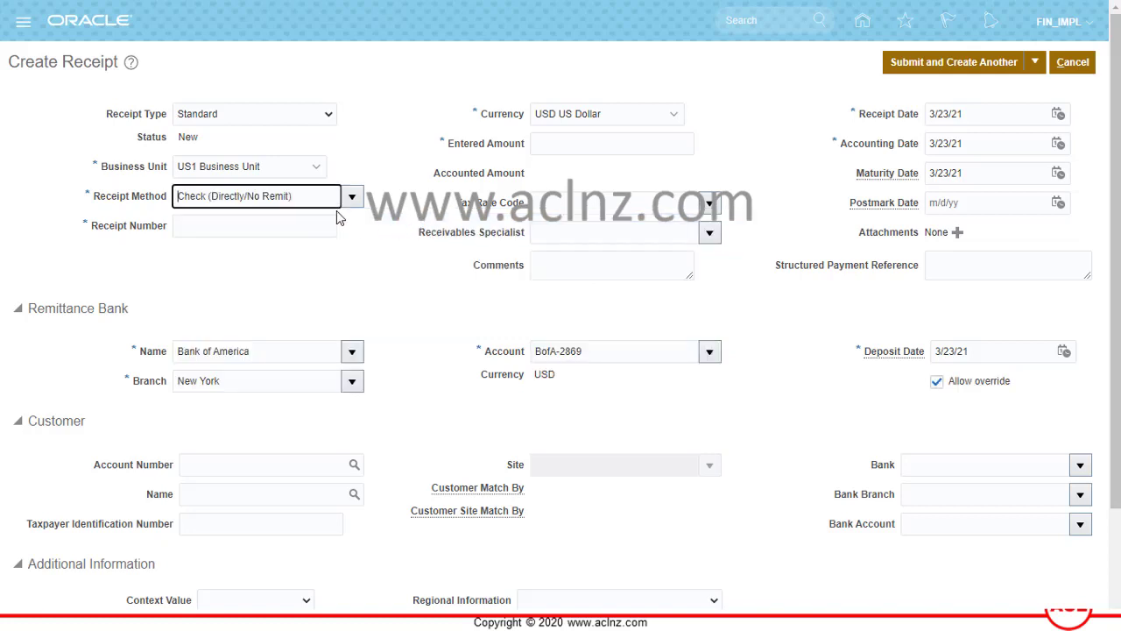
pyautogui.click(291, 227)
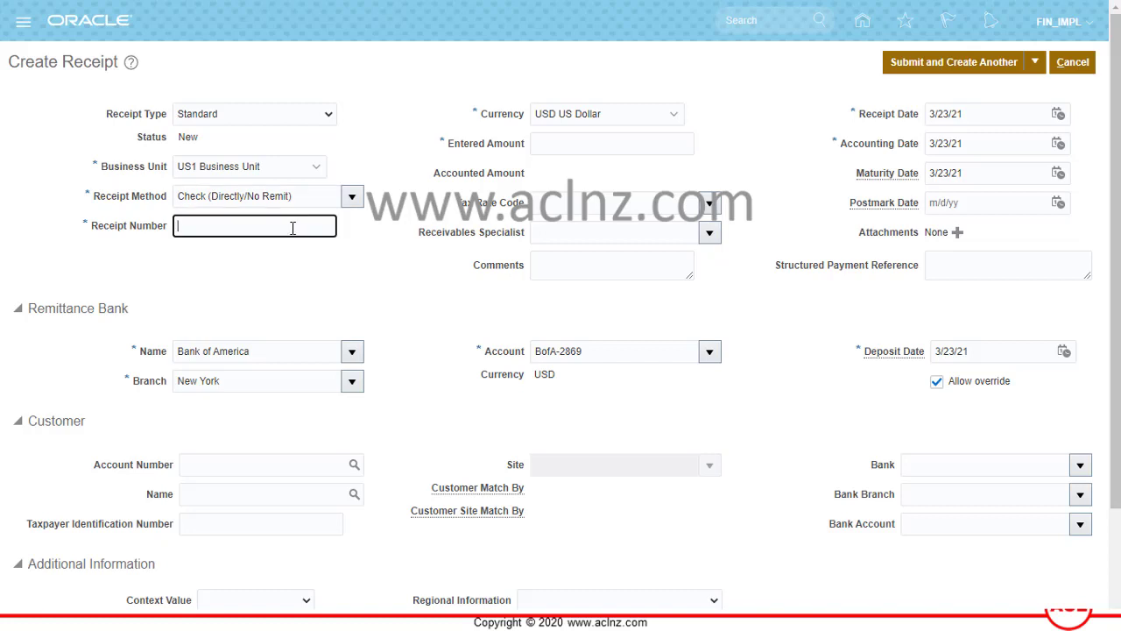
pyautogui.write('0')
pyautogui.press('BackSpace')
pyautogui.write('23032021_1')
pyautogui.press('Tab')
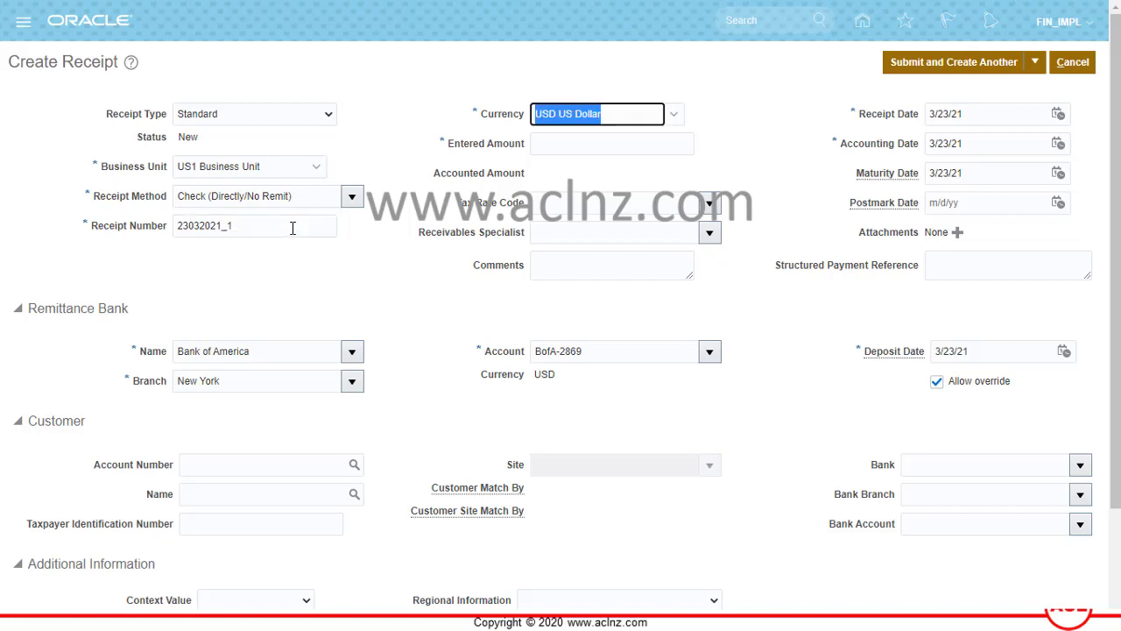
# Enter a receipt amount of 8,000 and review the receipt, accounting and maturity dates.
pyautogui.click(563, 148)
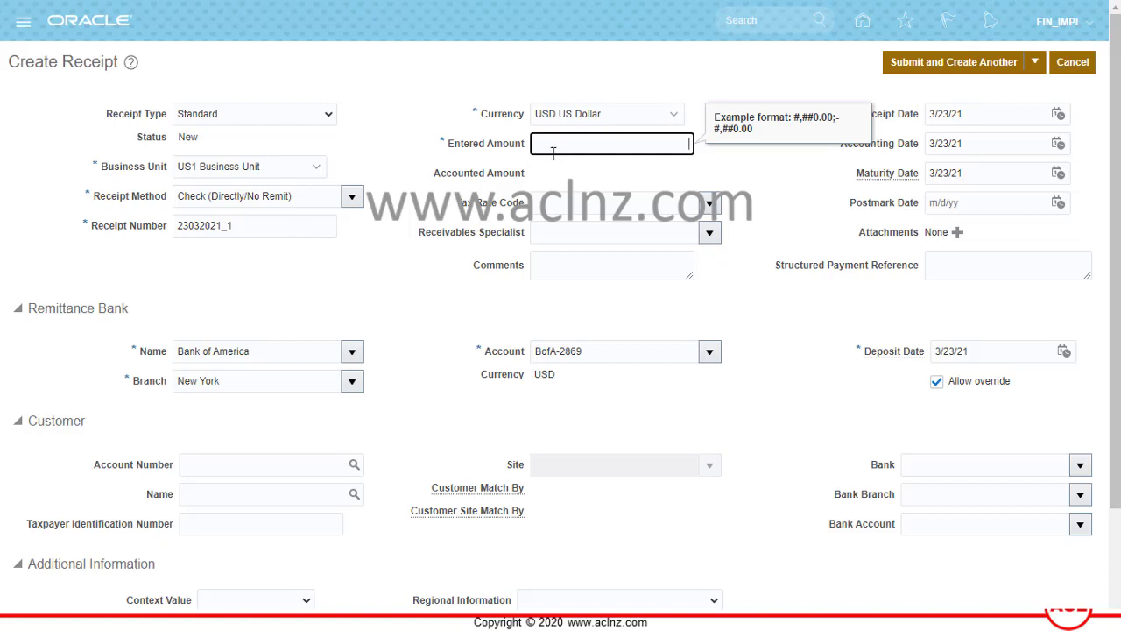
pyautogui.write('8000')
pyautogui.press('Tab')
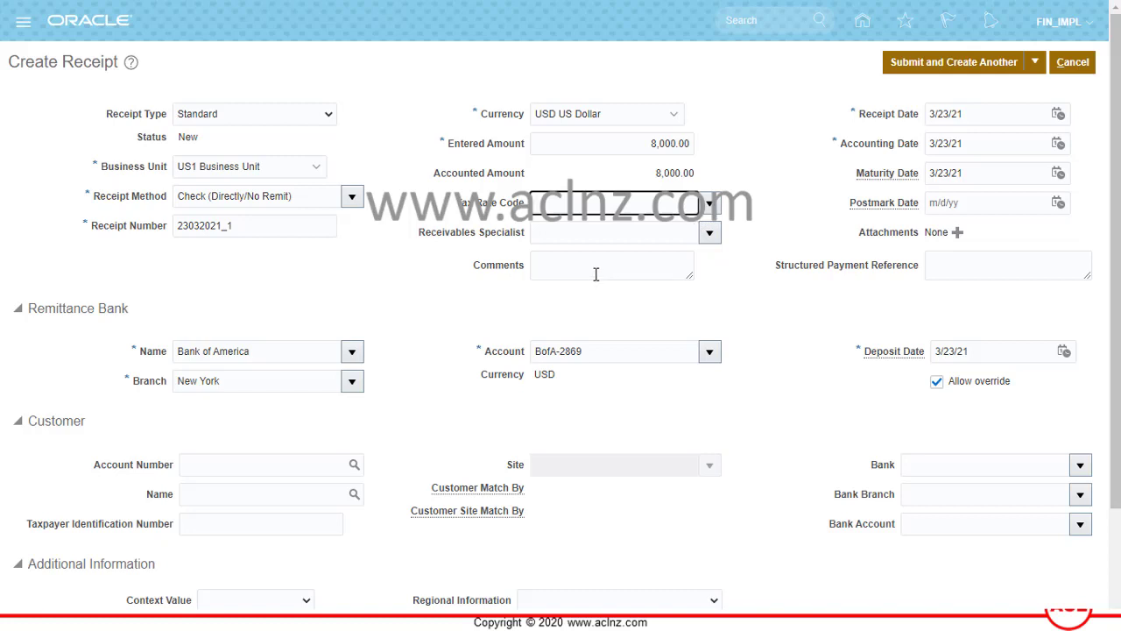
pyautogui.click(979, 117)
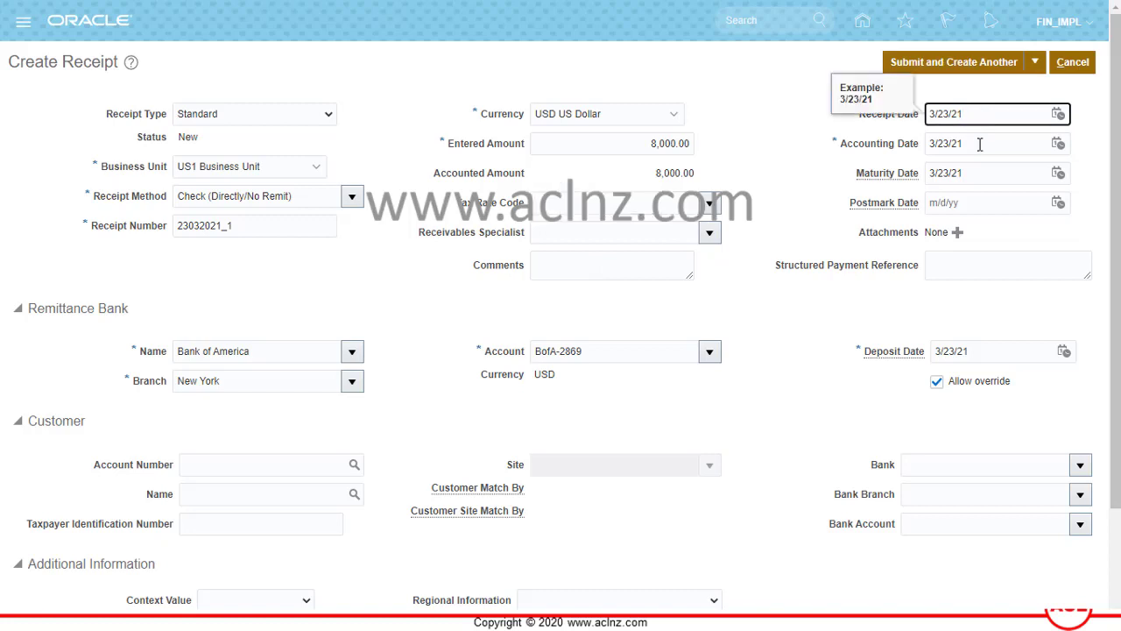
pyautogui.click(978, 144)
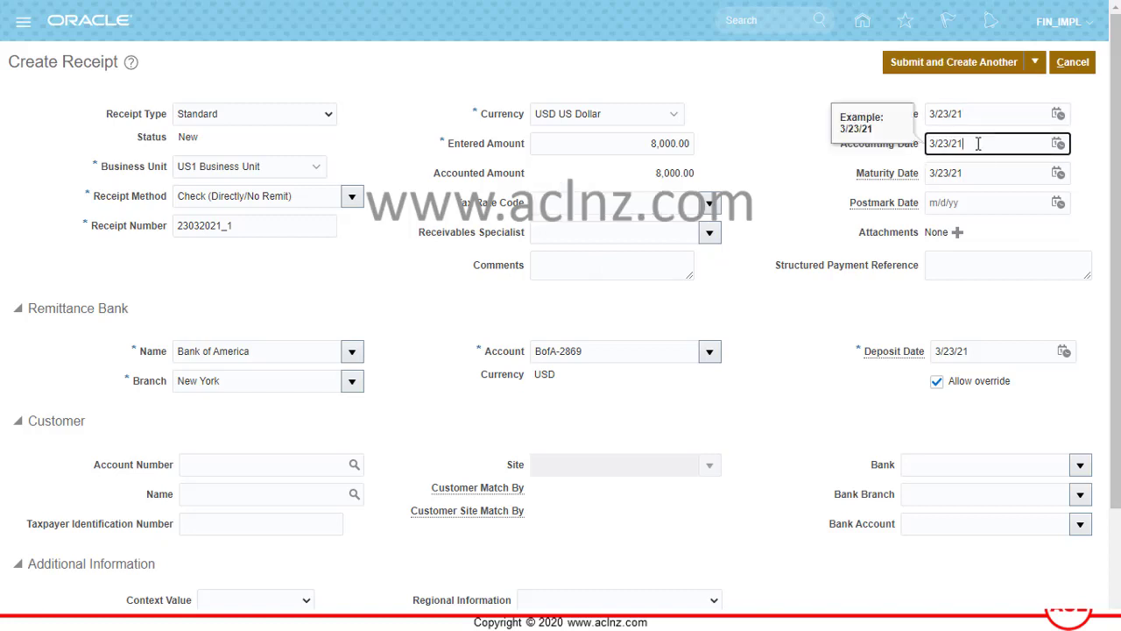
pyautogui.click(981, 174)
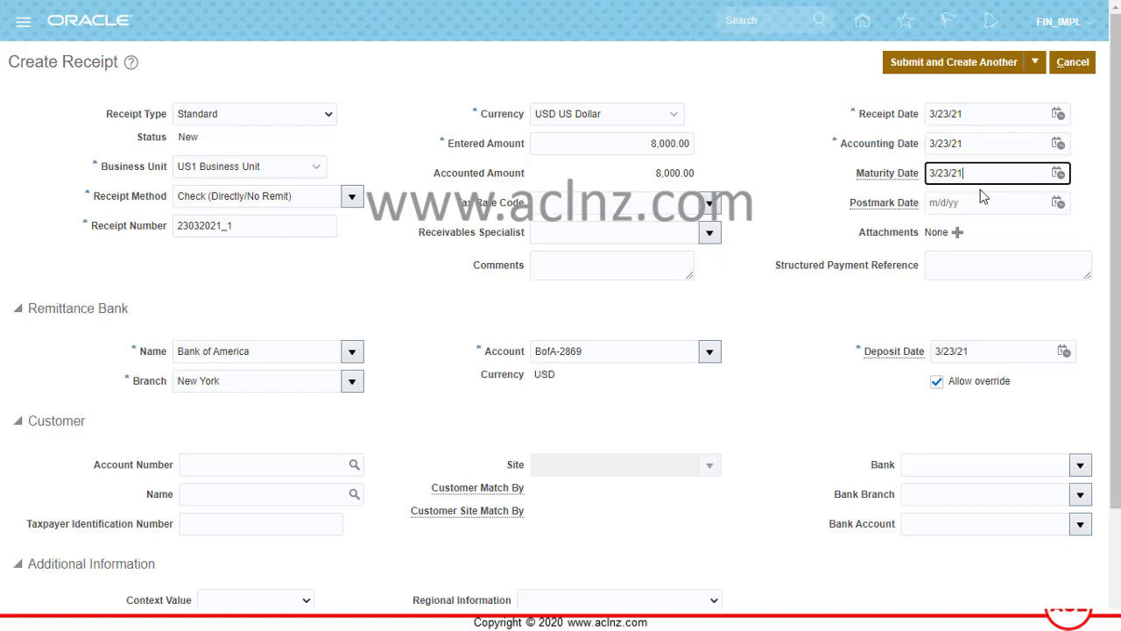
pyautogui.click(797, 238)
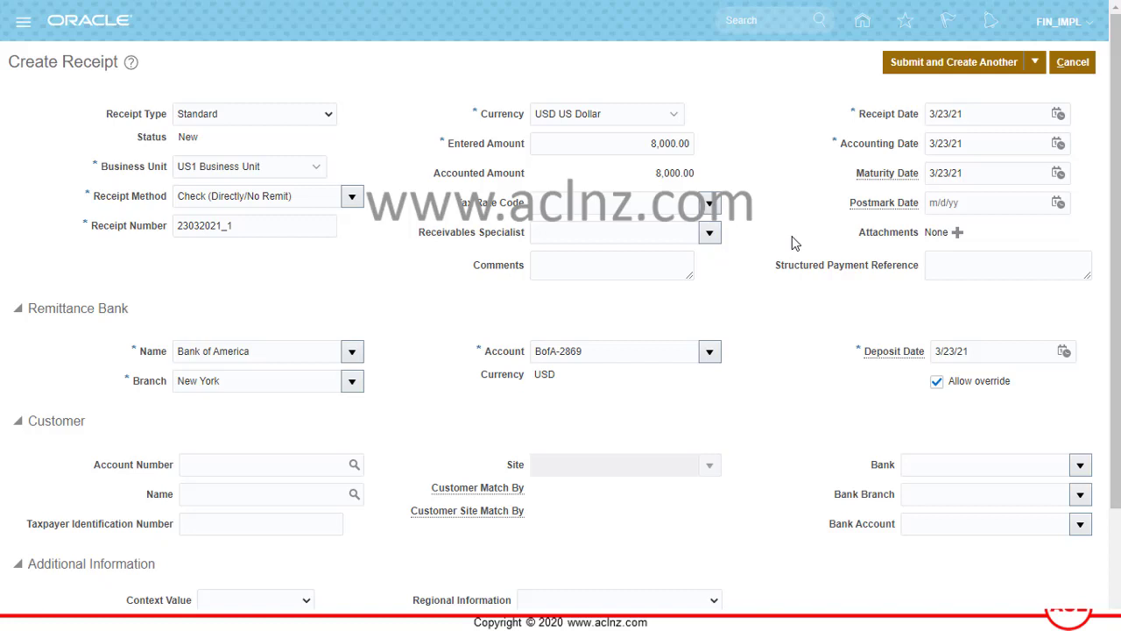
# Search the customer accounts by the name Computer and assign Computer Service and Rentals as the receipt's customer.
pyautogui.scroll(-1, 791, 236)
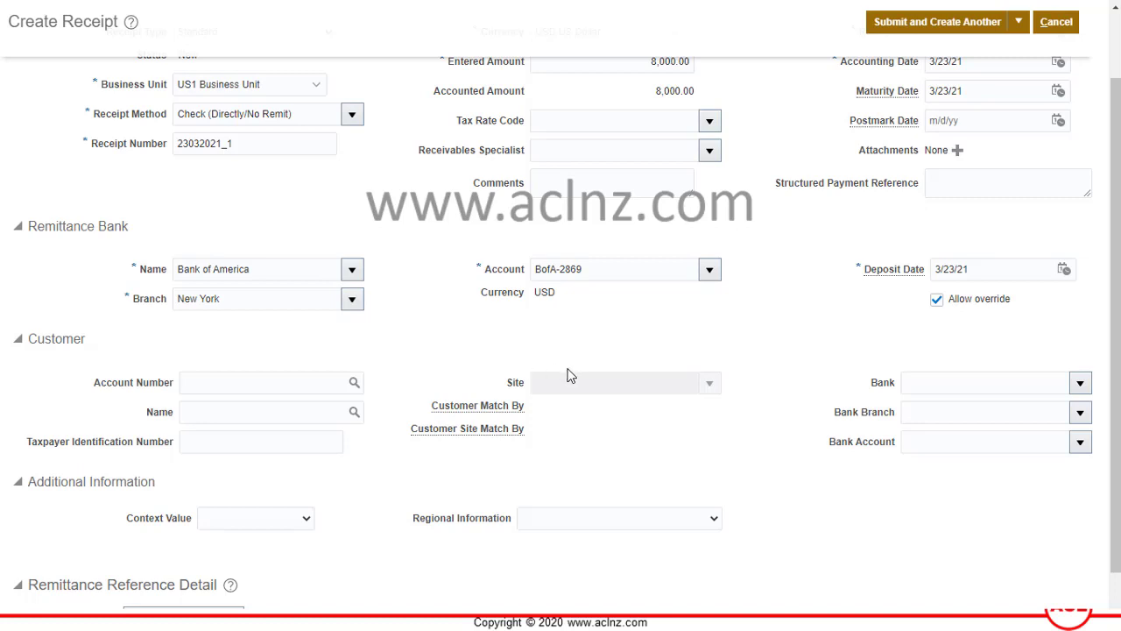
pyautogui.scroll(-1, 571, 377)
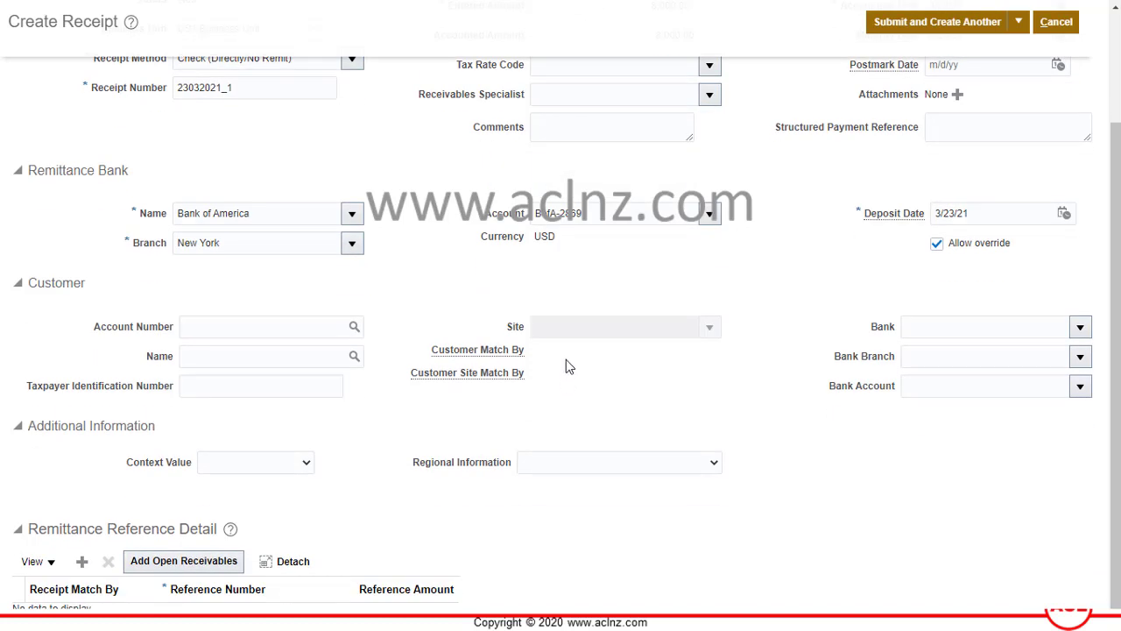
pyautogui.click(314, 327)
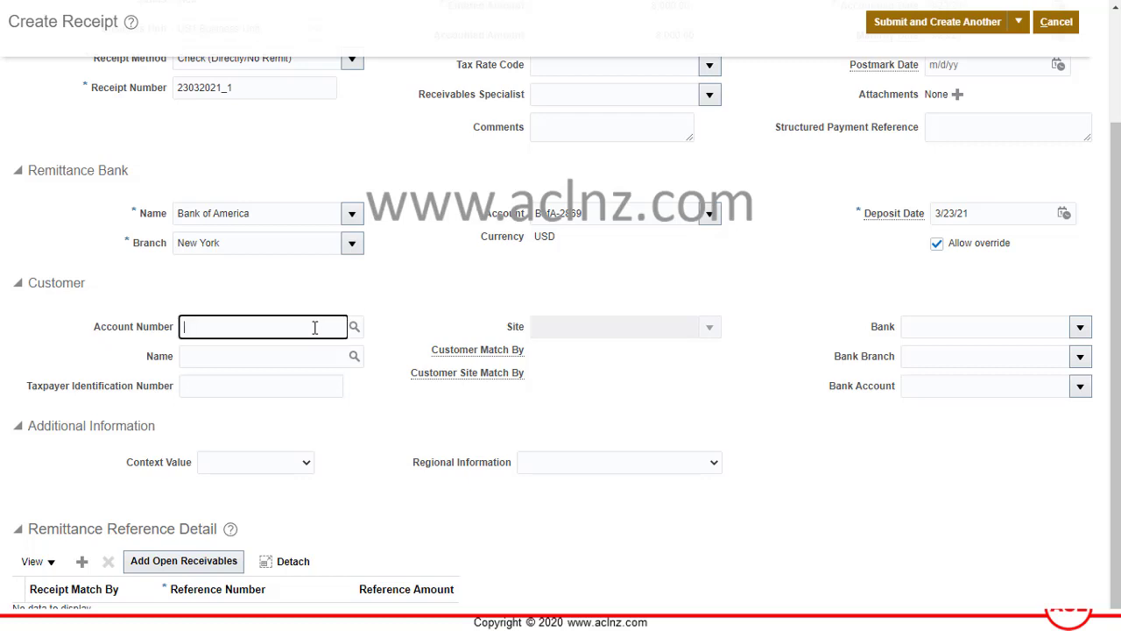
pyautogui.write('Computer Service')
pyautogui.press('Tab')
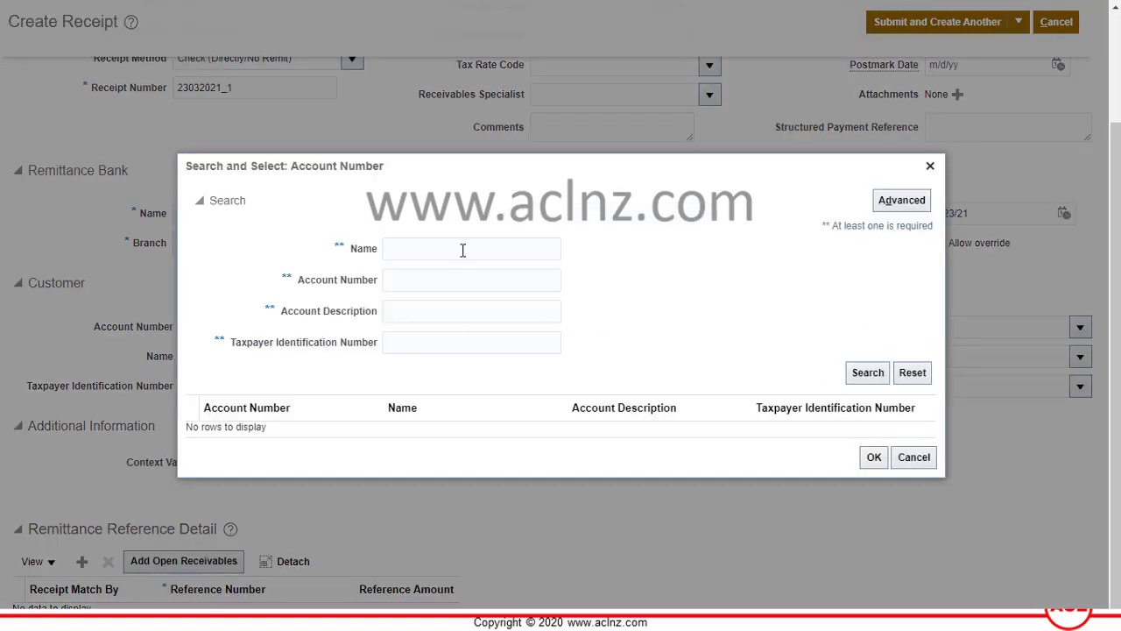
pyautogui.click(463, 249)
pyautogui.write('Comp')
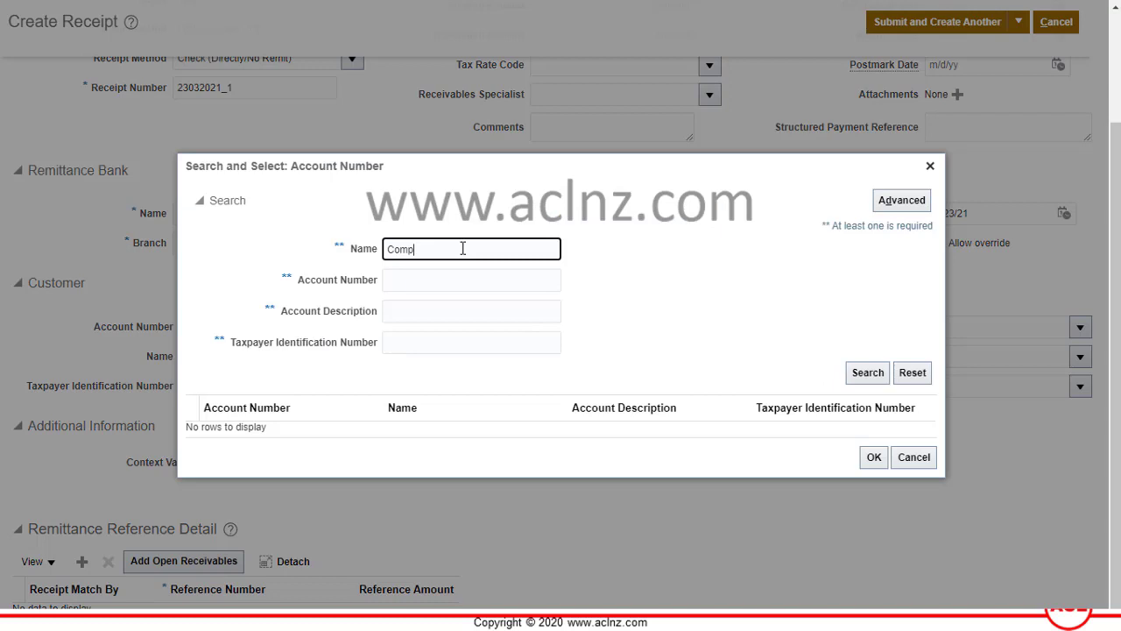
pyautogui.write('uter')
pyautogui.click(850, 377)
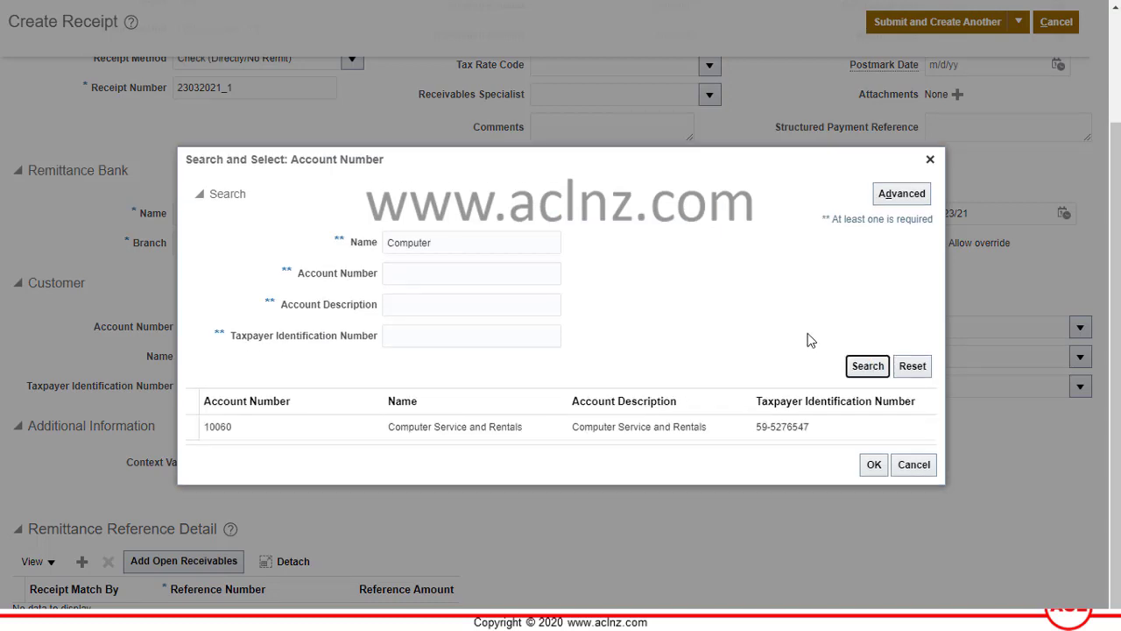
pyautogui.click(491, 428)
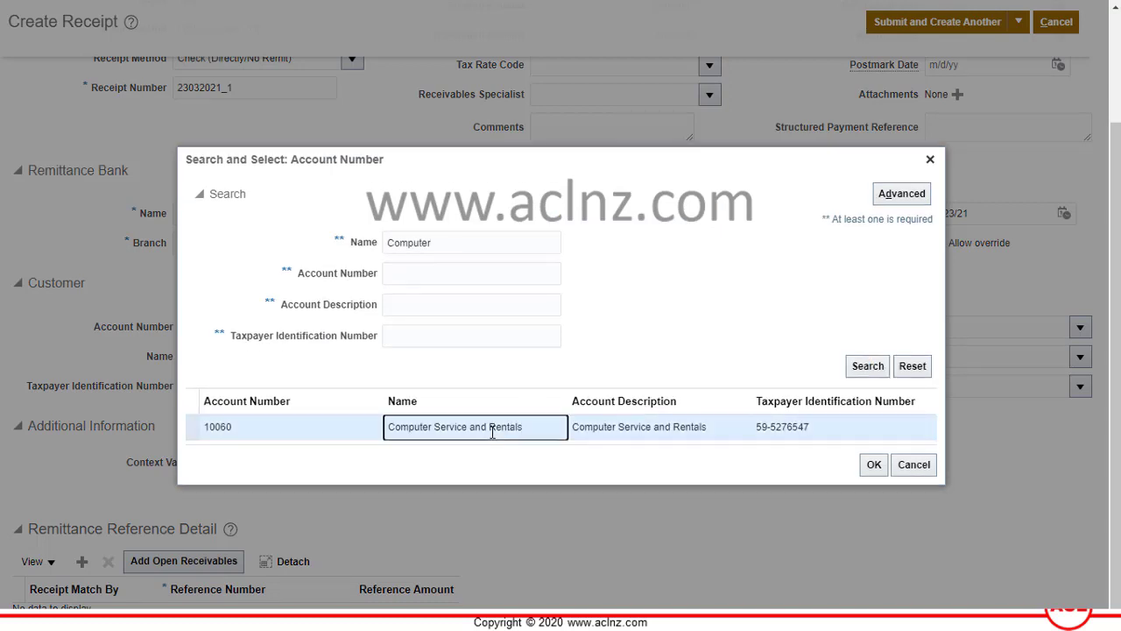
pyautogui.click(874, 466)
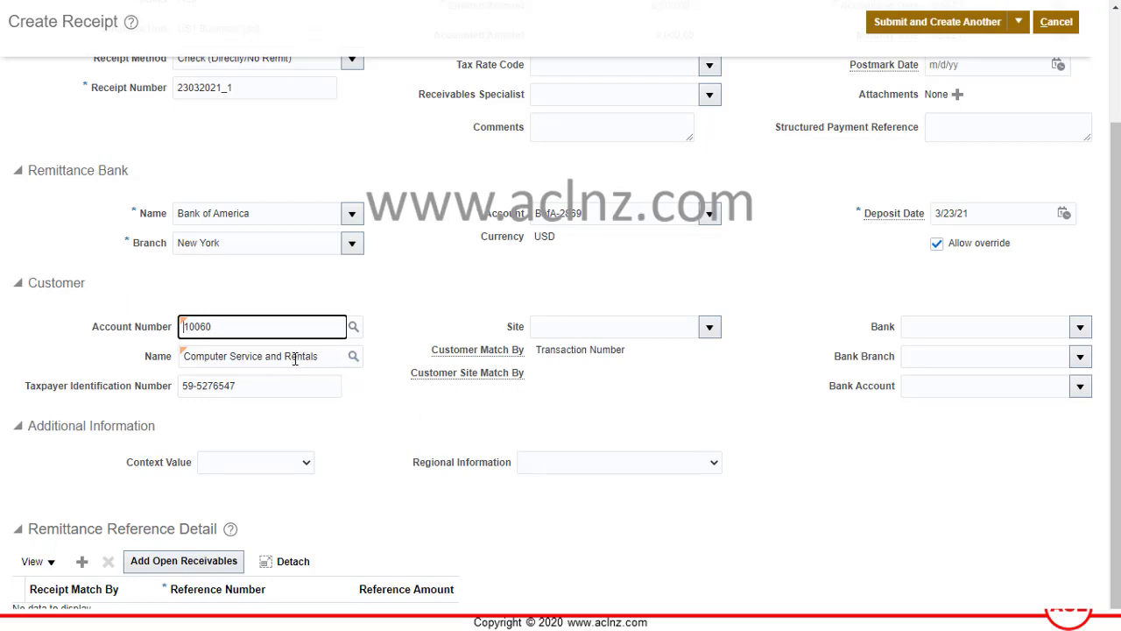
# Review the customer's taxpayer identification number, available sites and bank options without changing them.
pyautogui.click(269, 384)
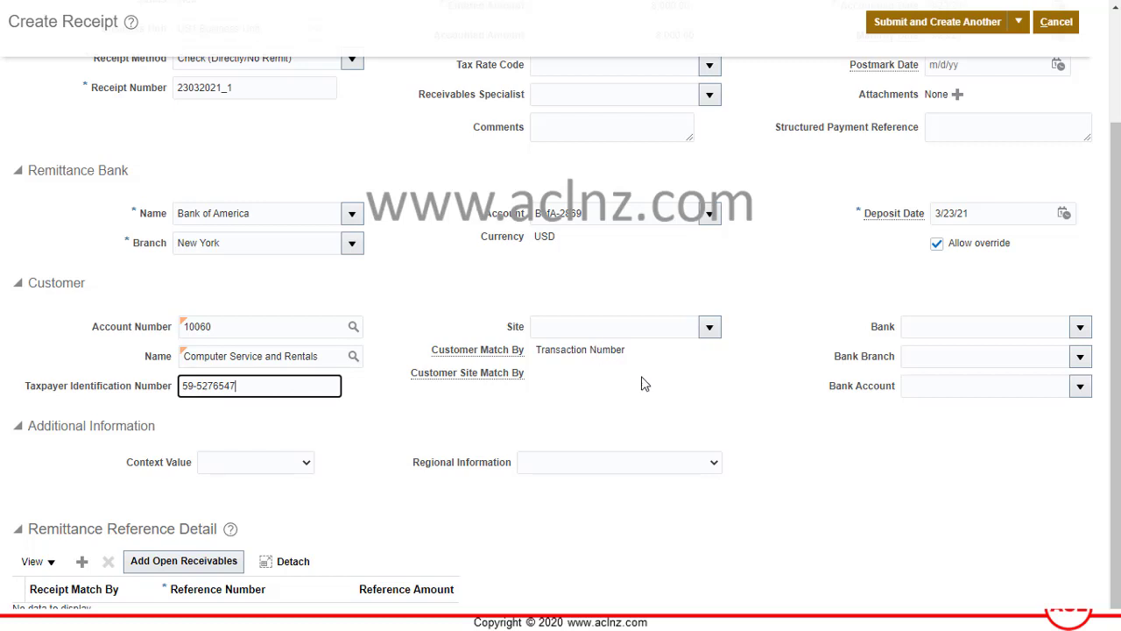
pyautogui.click(711, 328)
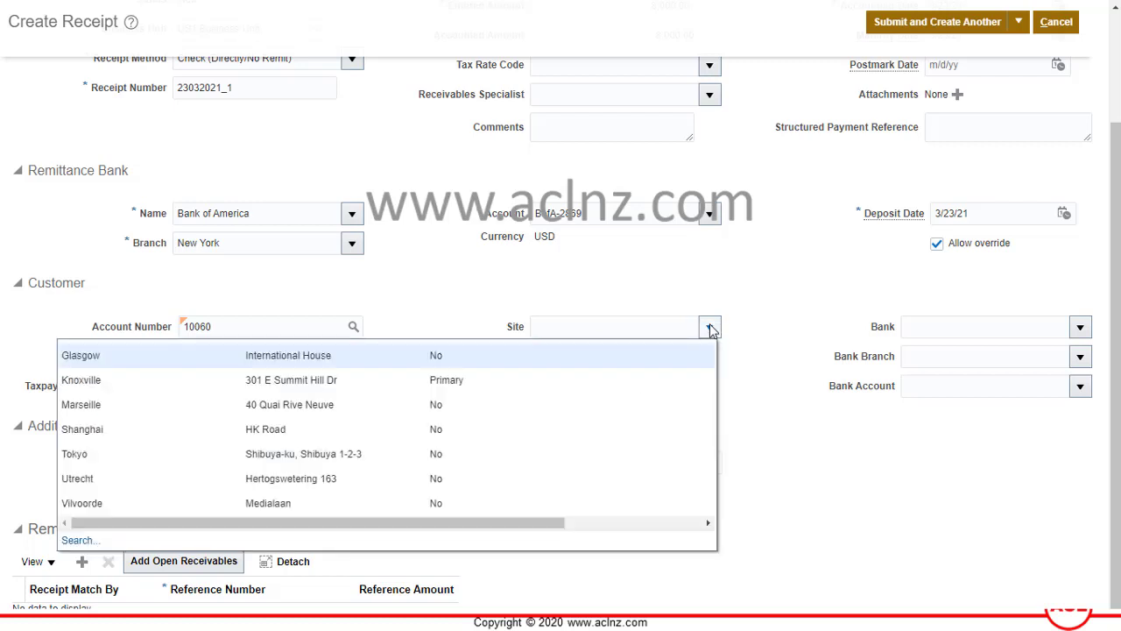
pyautogui.click(711, 329)
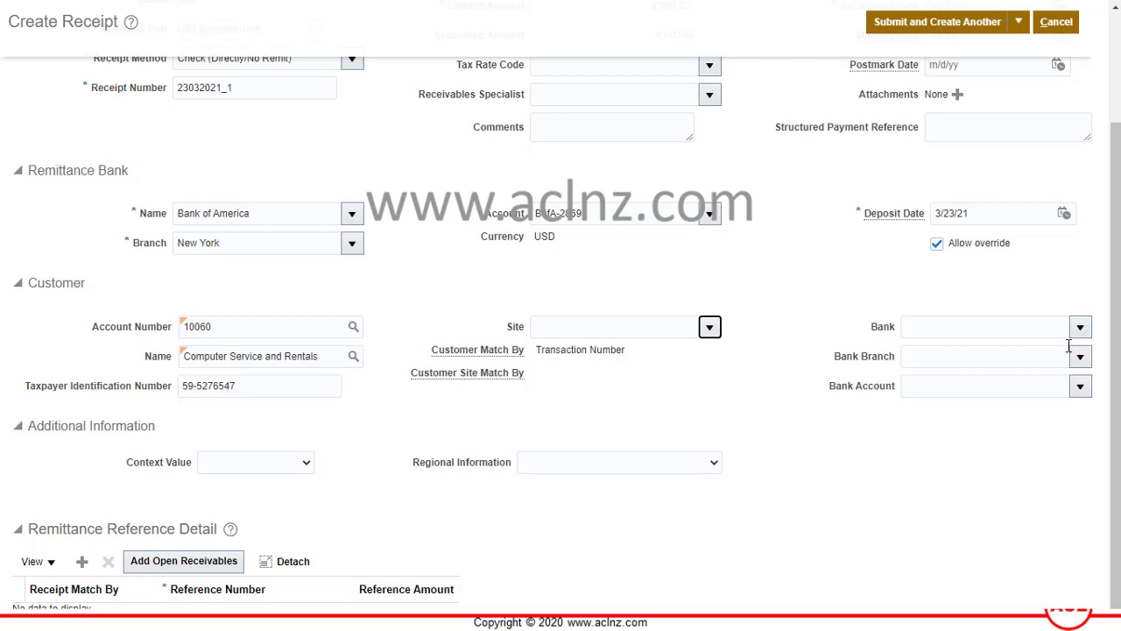
pyautogui.click(1080, 327)
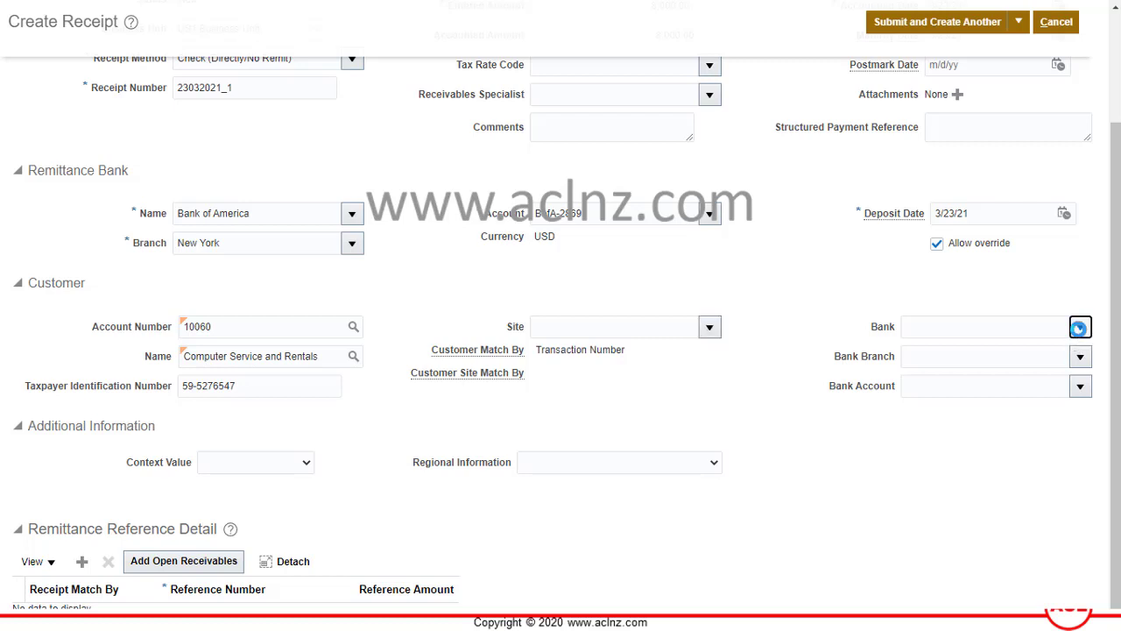
pyautogui.click(775, 276)
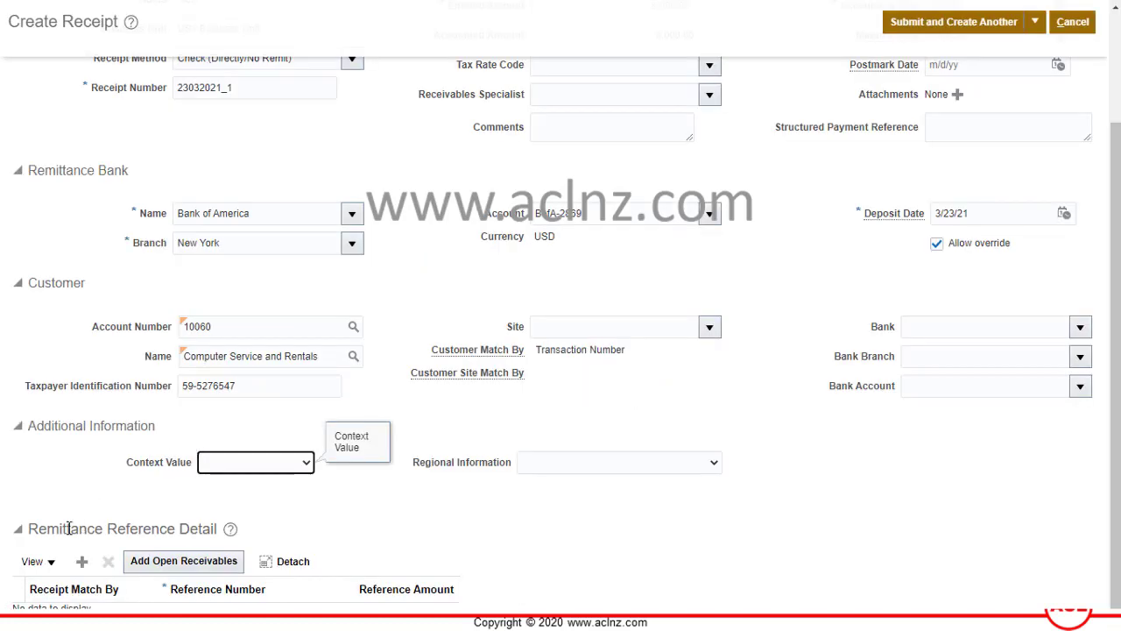
# Search the customer's open receivables with transaction due dates from 3/23/21 to 3/23/21 and select invoice 51765.
pyautogui.click(193, 566)
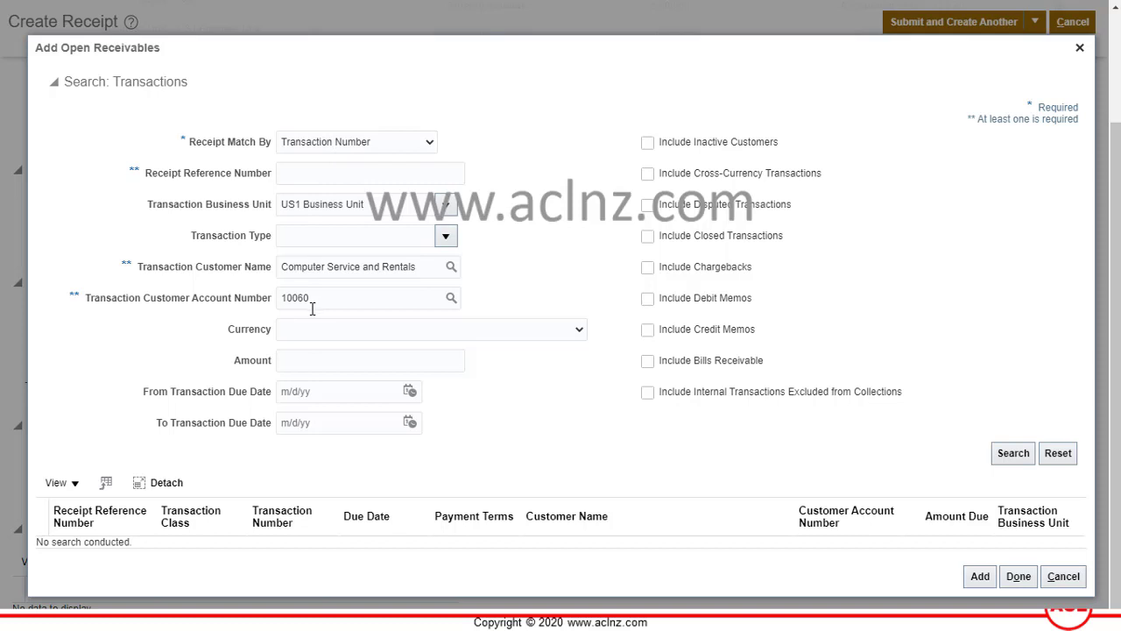
pyautogui.click(344, 391)
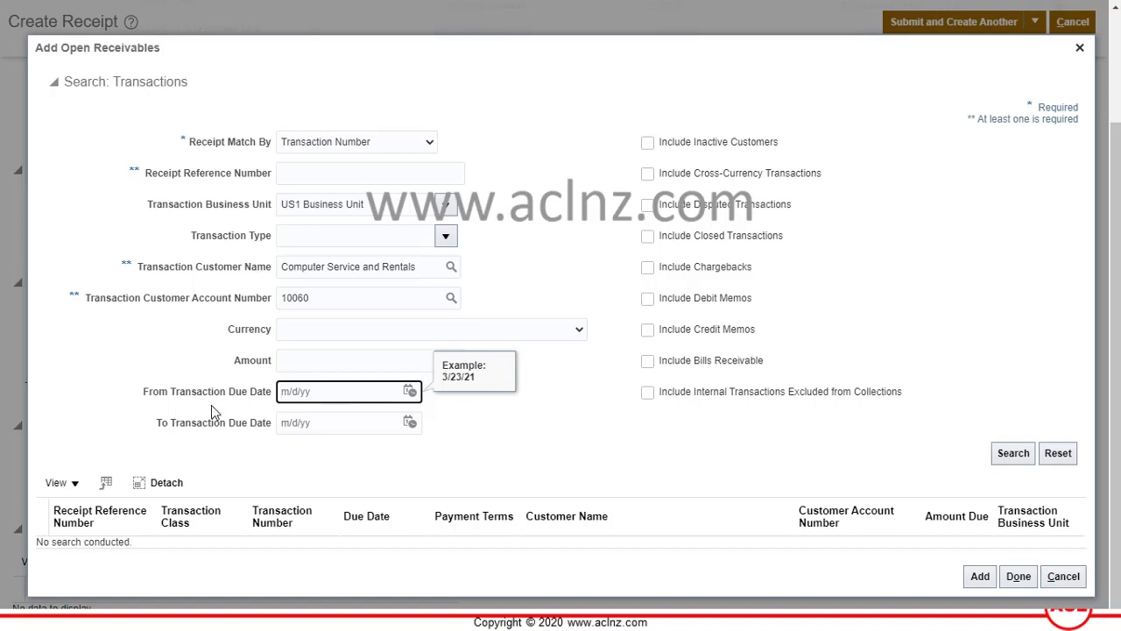
pyautogui.click(410, 392)
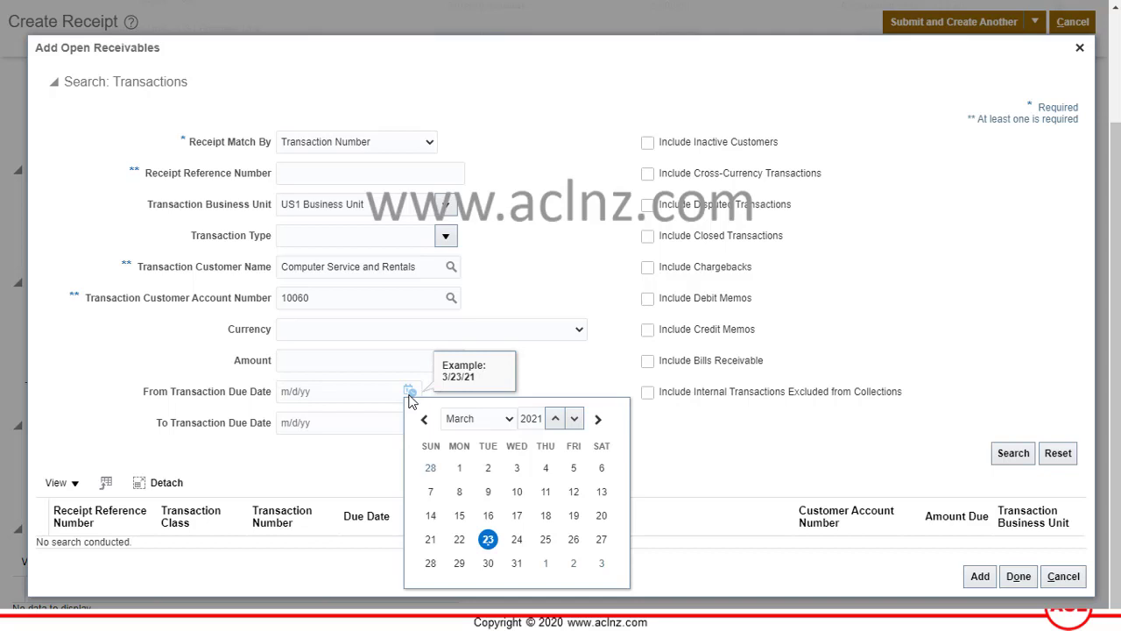
pyautogui.click(490, 541)
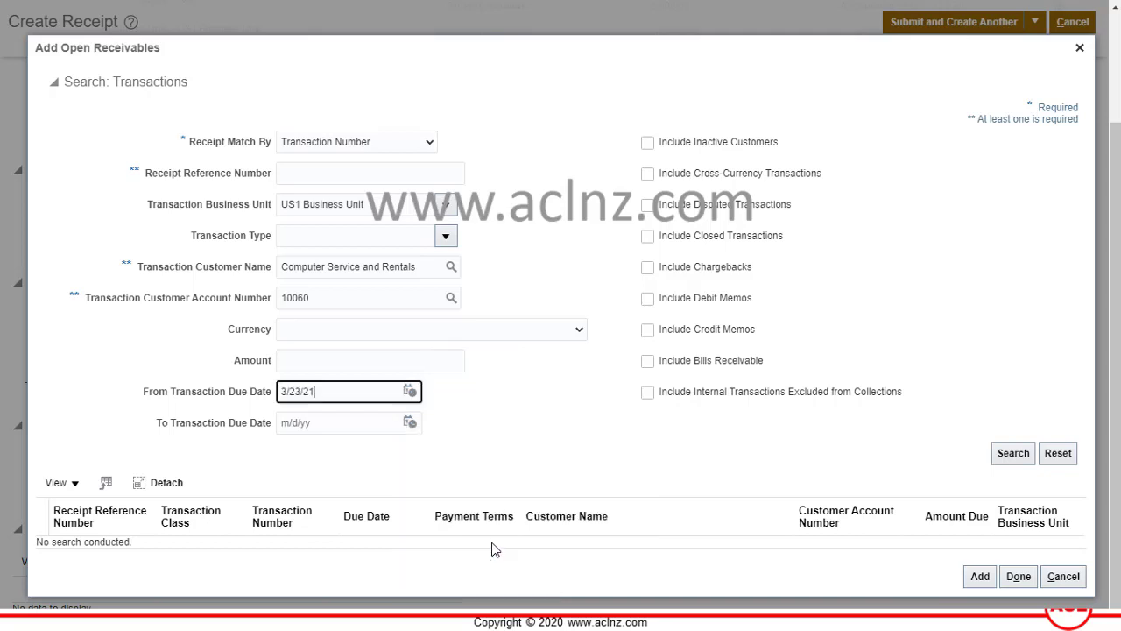
pyautogui.click(410, 423)
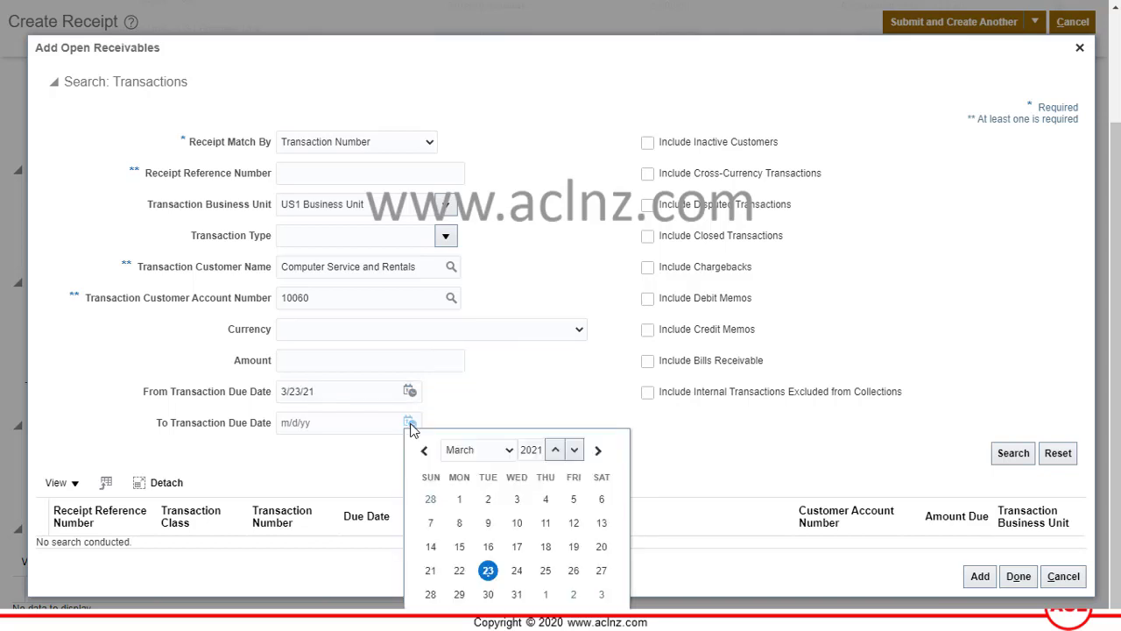
pyautogui.click(488, 569)
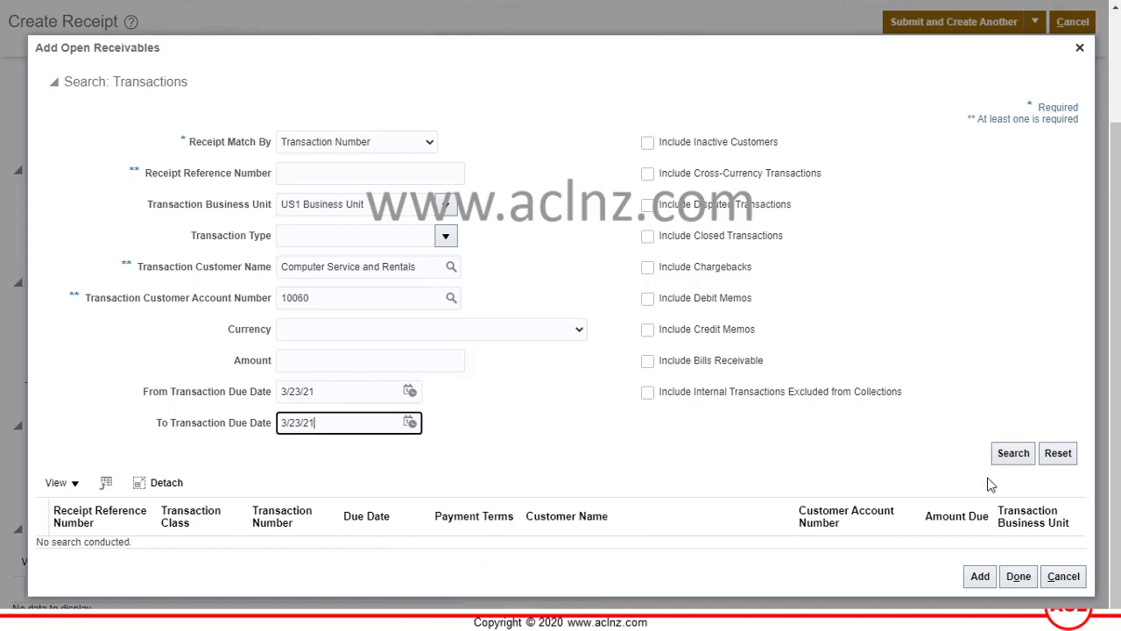
pyautogui.click(1011, 455)
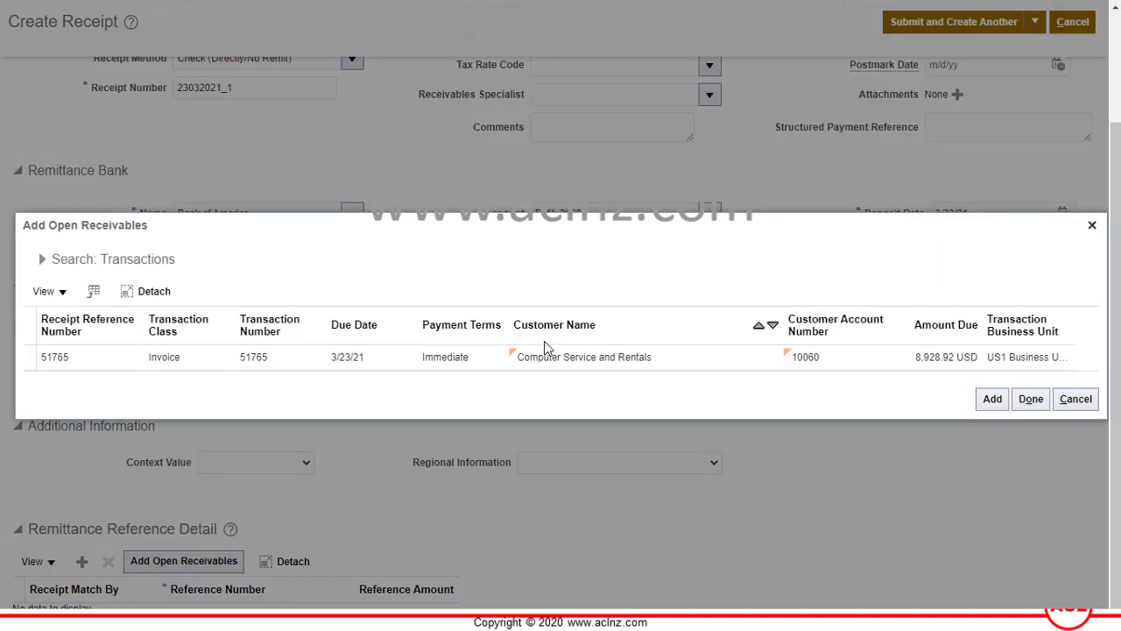
pyautogui.click(555, 357)
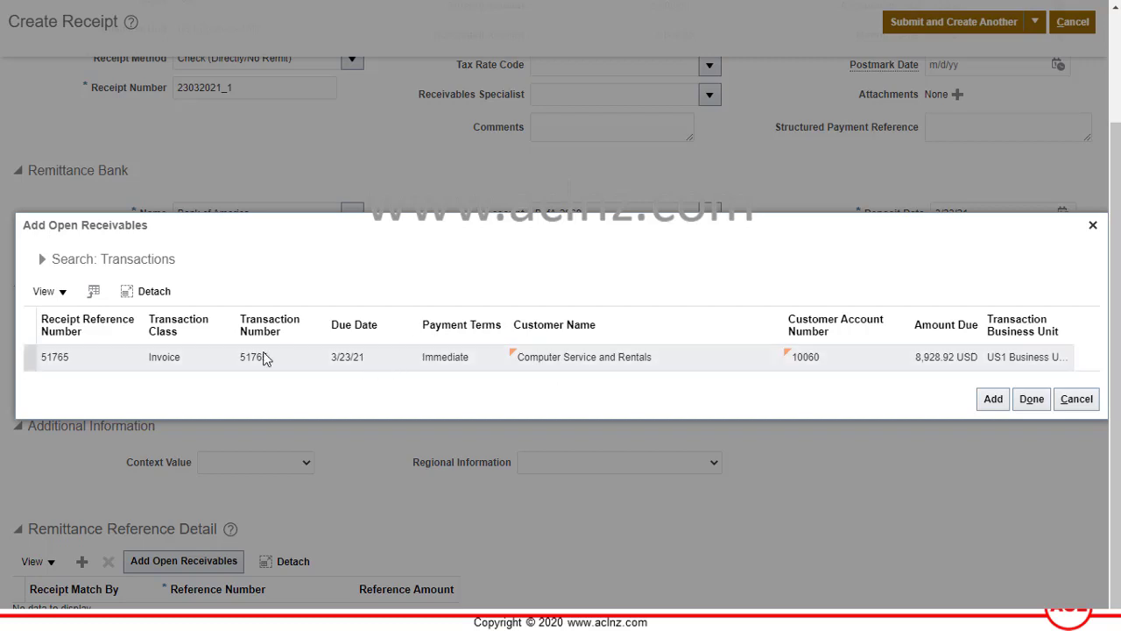
pyautogui.click(106, 362)
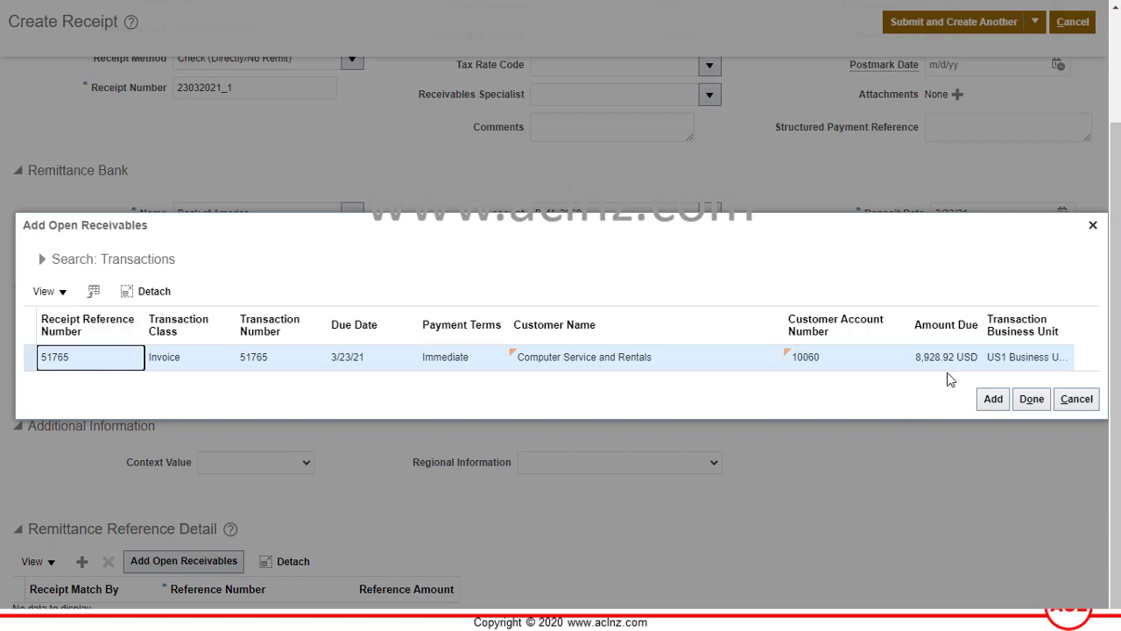
# Clear the From and To Transaction Due Date criteria and search the customer's open receivables again.
pyautogui.click(42, 261)
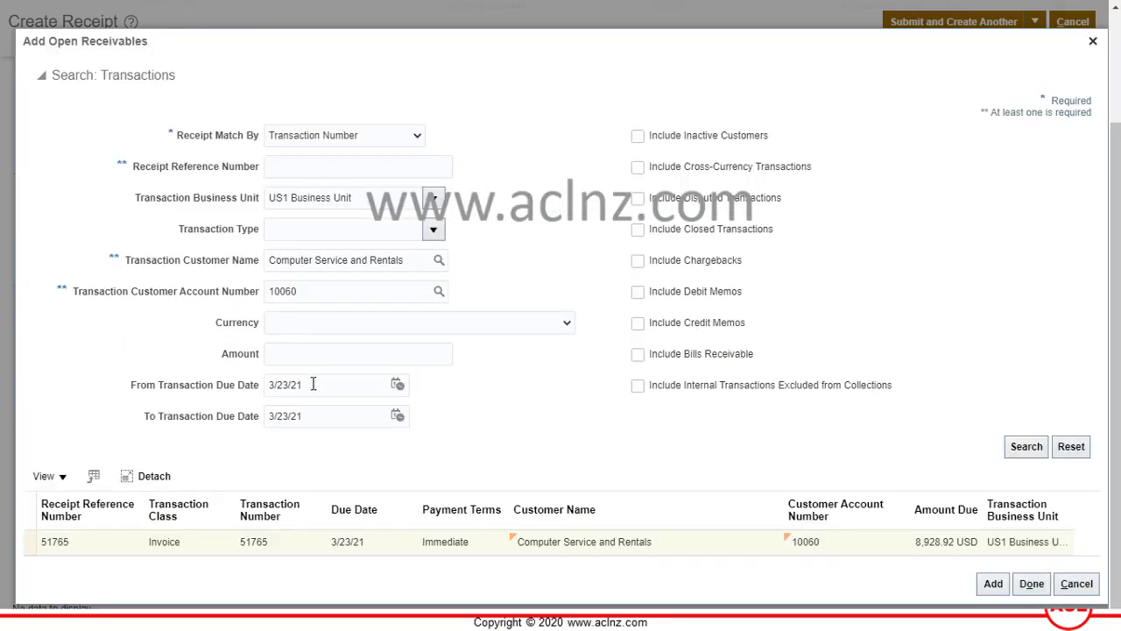
pyautogui.moveTo(313, 384); pyautogui.dragTo(268, 384)
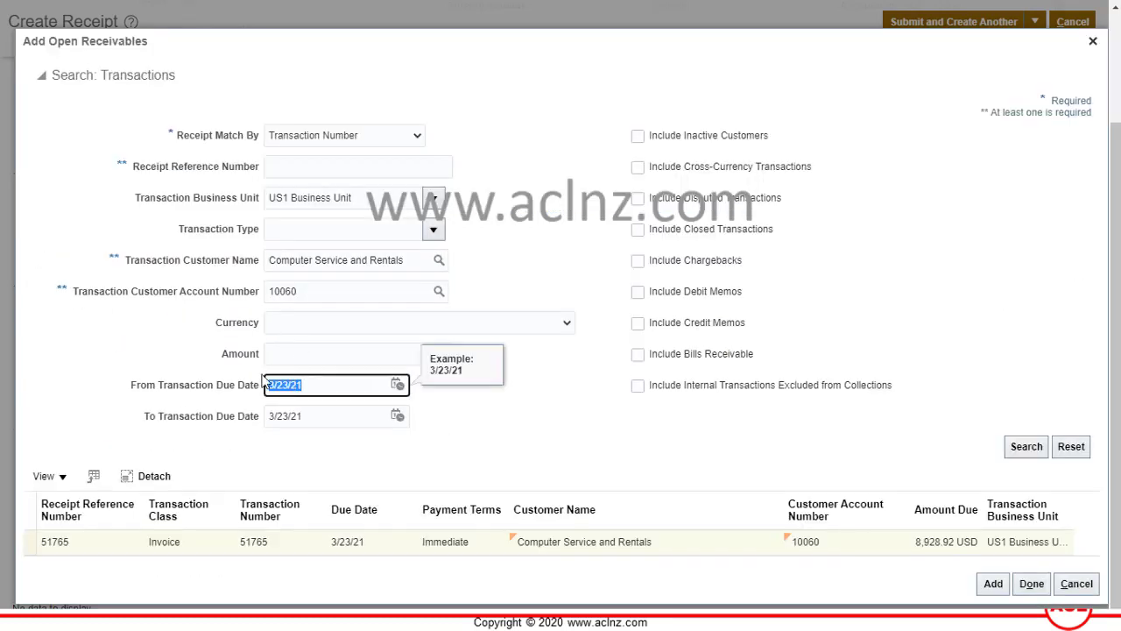
pyautogui.press('BackSpace')
pyautogui.moveTo(320, 416); pyautogui.dragTo(268, 416)
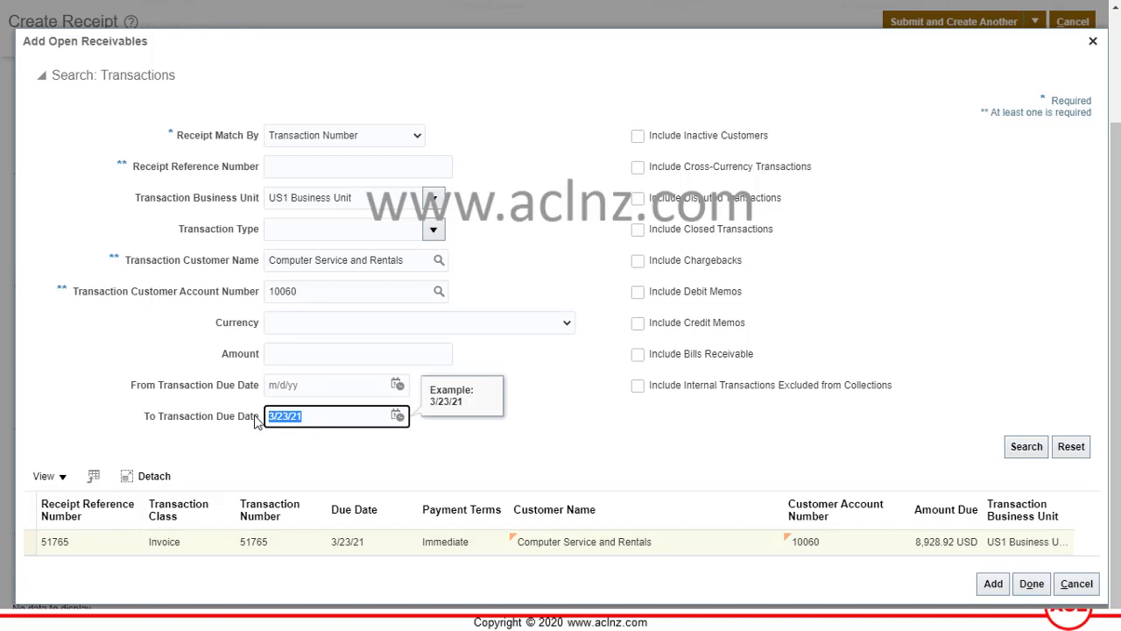
pyautogui.press('BackSpace')
pyautogui.click(1029, 448)
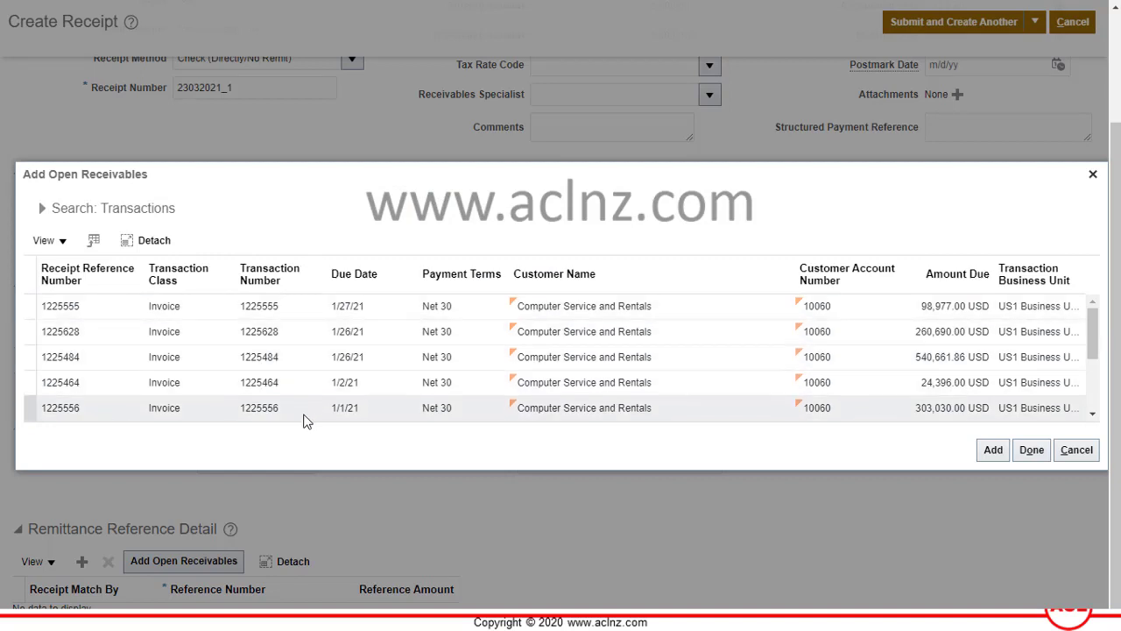
# Browse the customer's open invoices, examining their due dates, payment terms and amounts due.
pyautogui.click(1096, 408)
pyautogui.click(1095, 408)
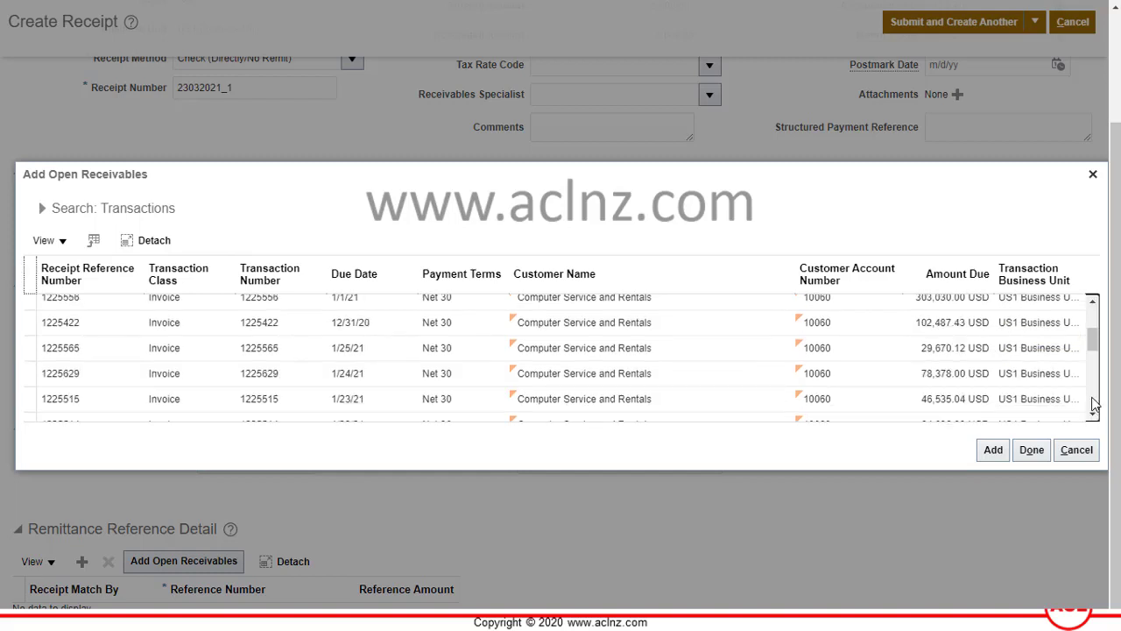
pyautogui.click(1095, 407)
pyautogui.click(1095, 406)
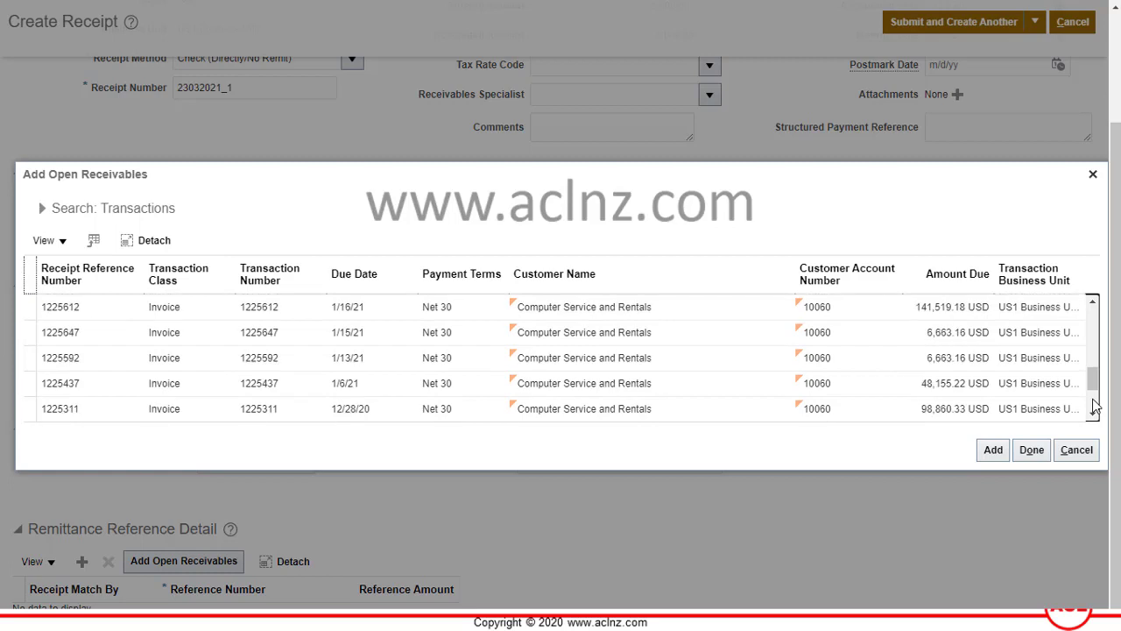
pyautogui.moveTo(1095, 410); pyautogui.dragTo(1093, 326)
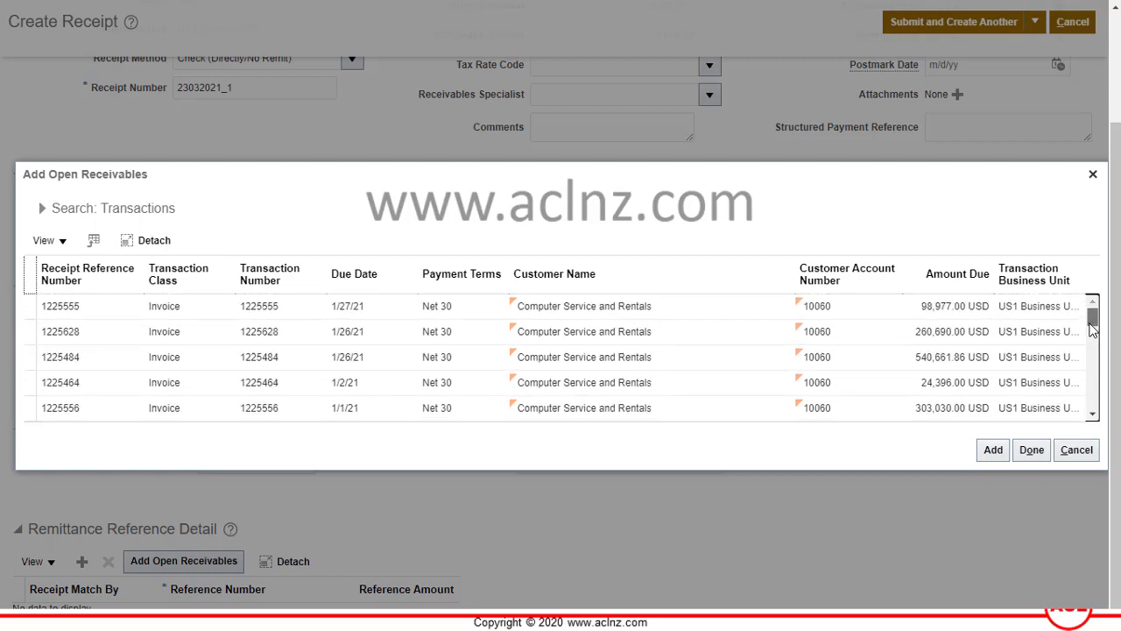
pyautogui.click(1096, 404)
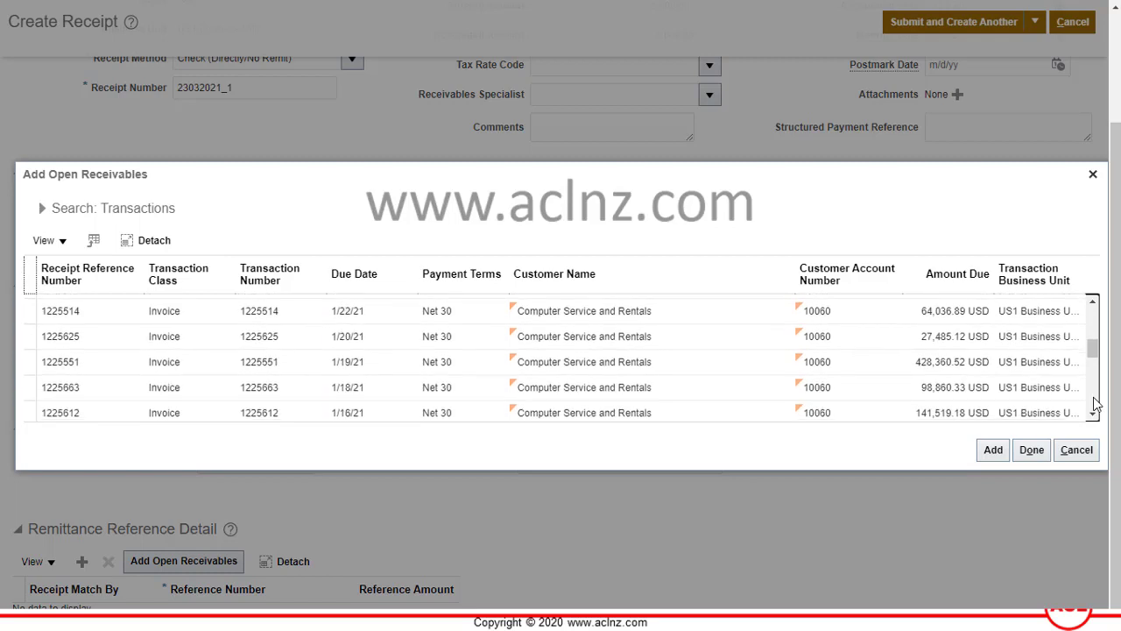
pyautogui.click(1095, 404)
pyautogui.click(1095, 406)
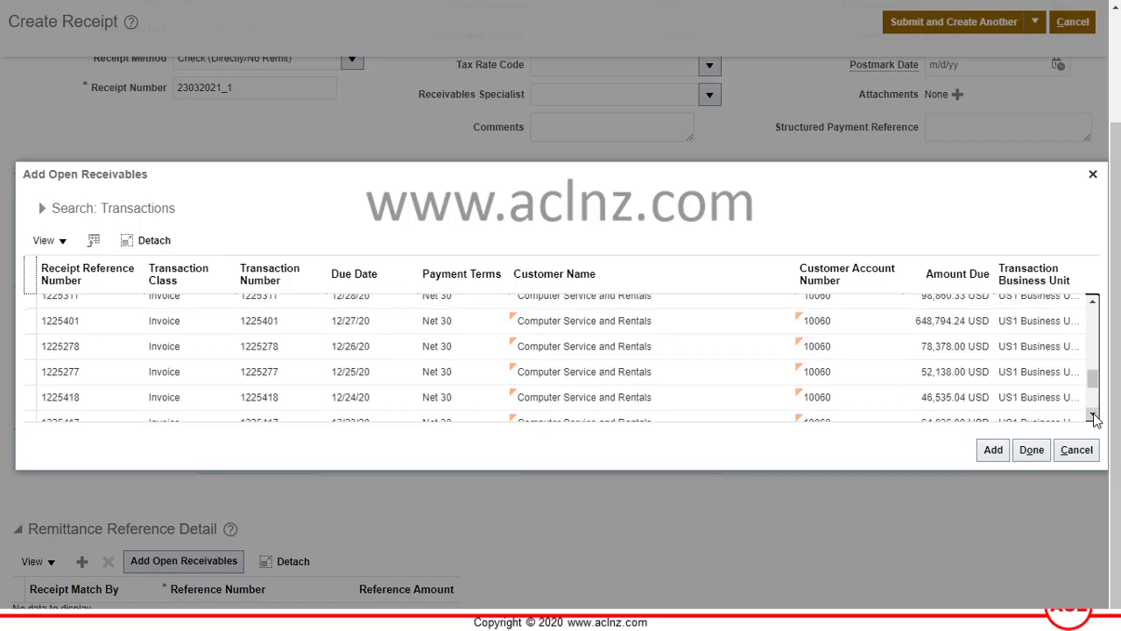
pyautogui.click(1094, 408)
pyautogui.click(1094, 408)
pyautogui.click(1094, 409)
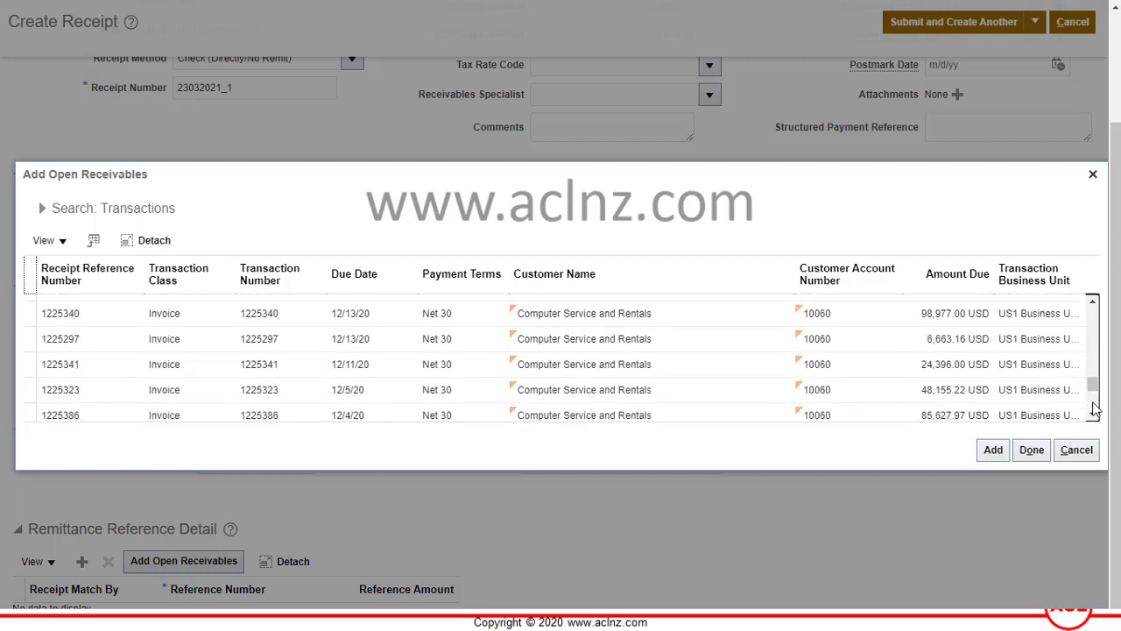
pyautogui.click(1094, 408)
pyautogui.click(1094, 409)
pyautogui.click(1096, 410)
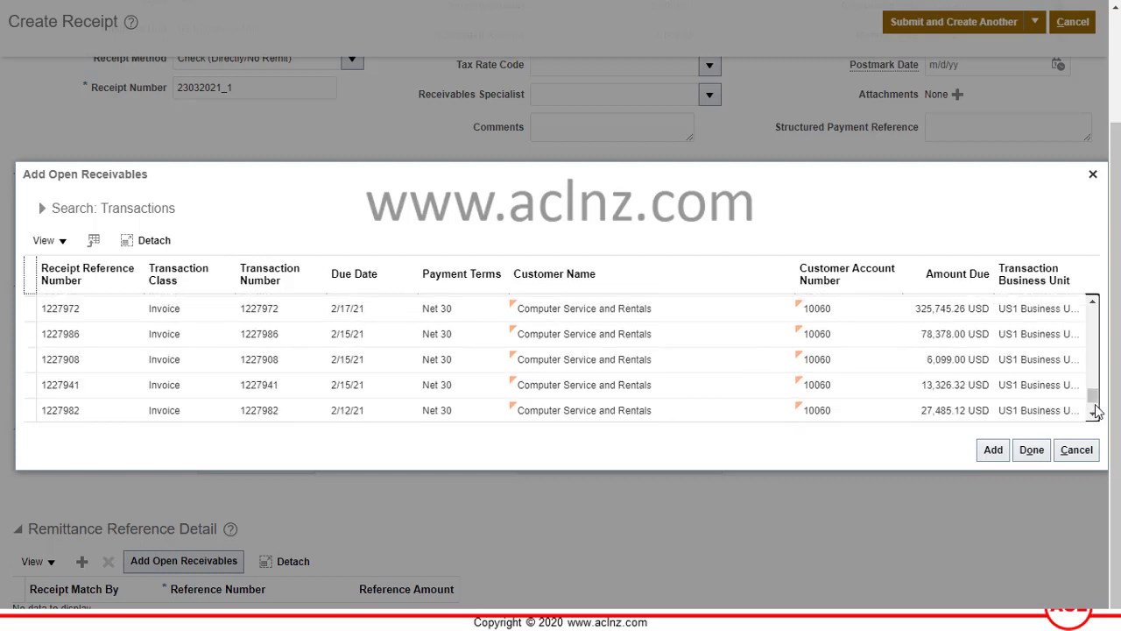
pyautogui.click(1095, 409)
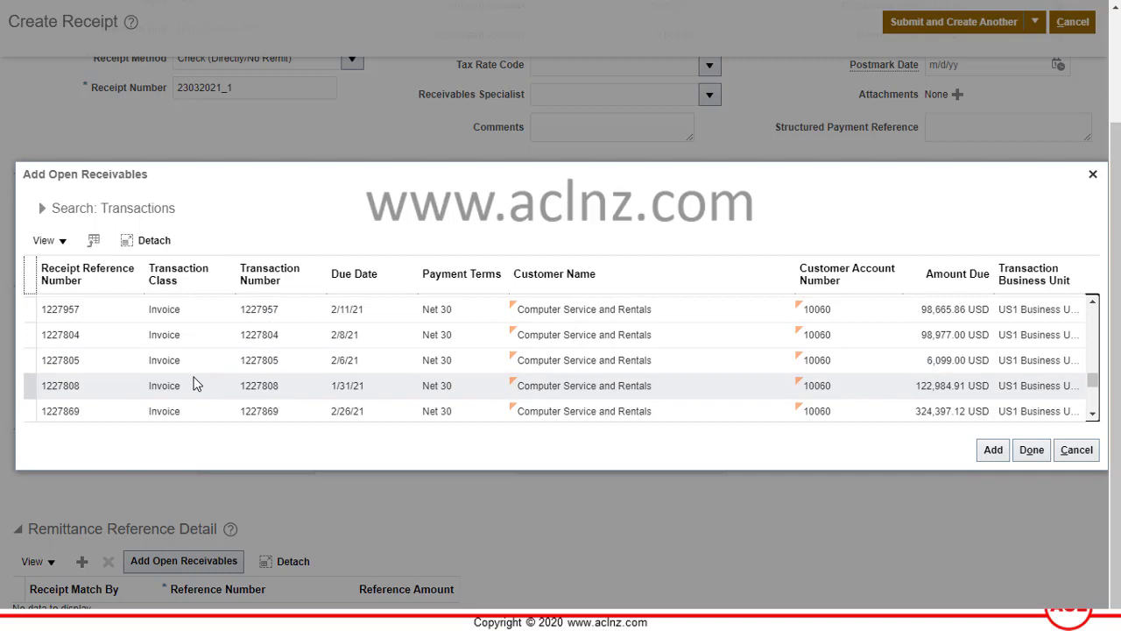
pyautogui.scroll(-3, 196, 384)
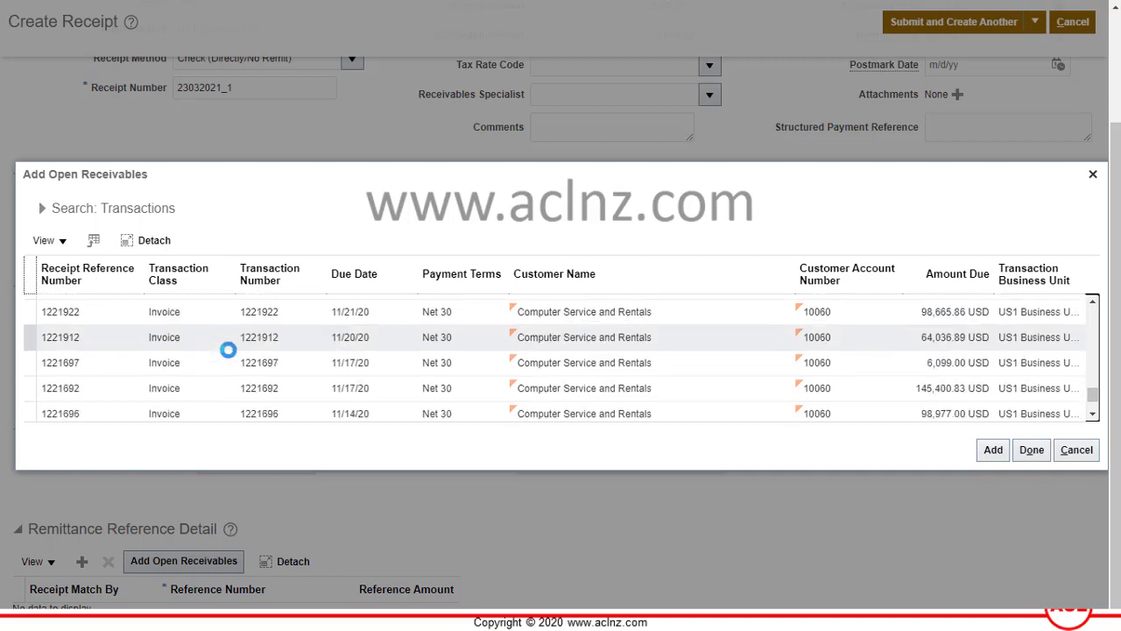
pyautogui.scroll(-3, 228, 351)
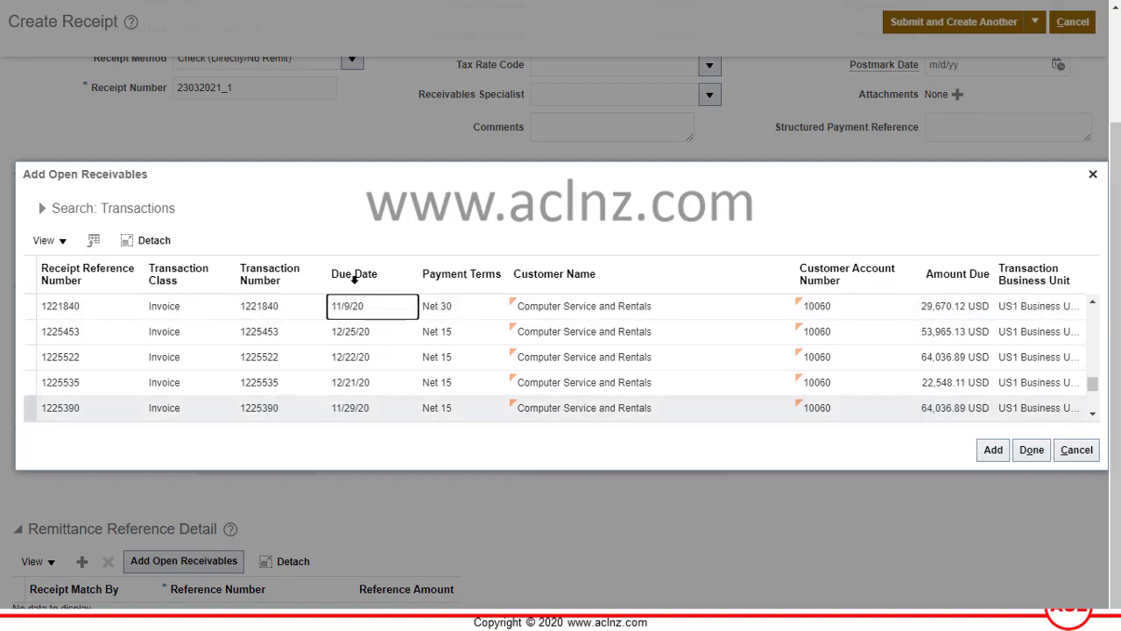
# Review the empty transaction due date criteria in the search and browse further down the customer's open invoices.
pyautogui.click(42, 208)
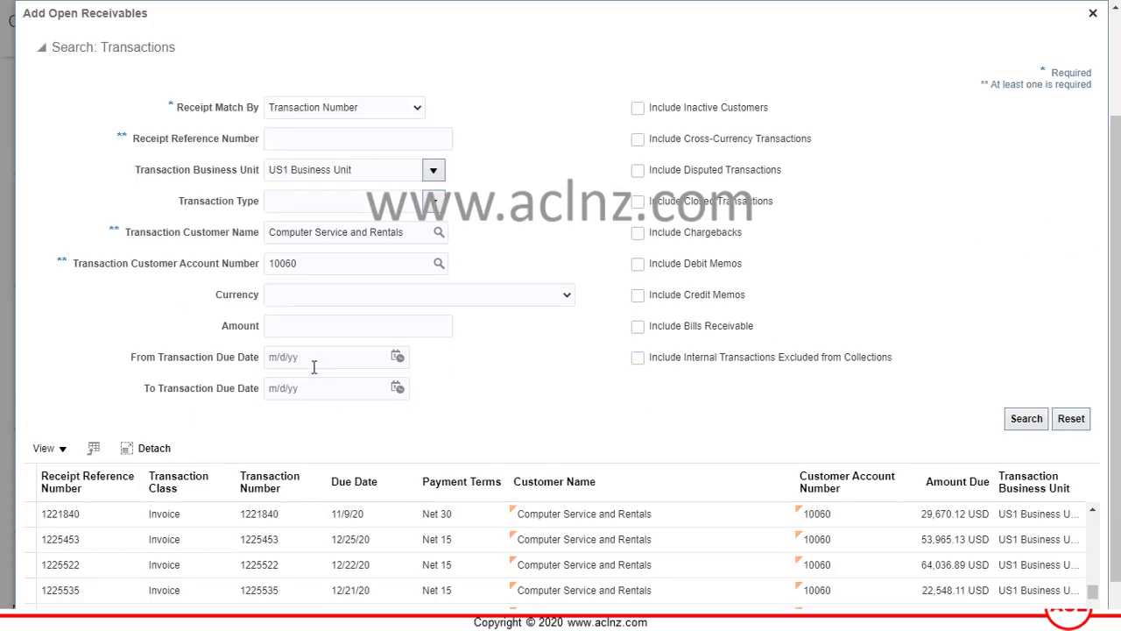
pyautogui.click(312, 359)
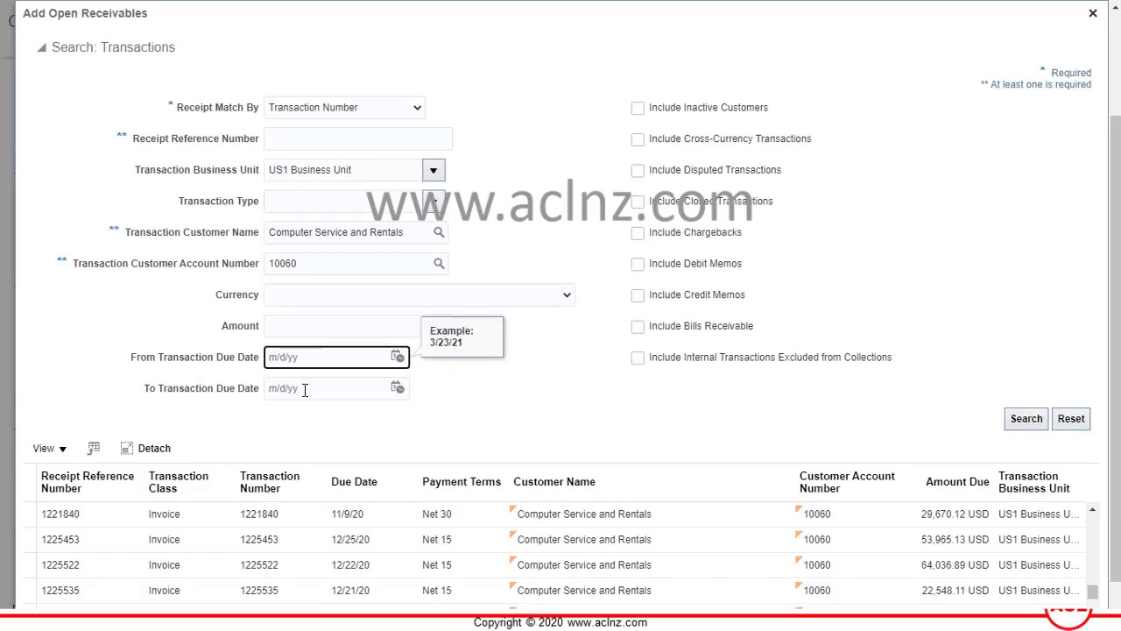
pyautogui.click(305, 388)
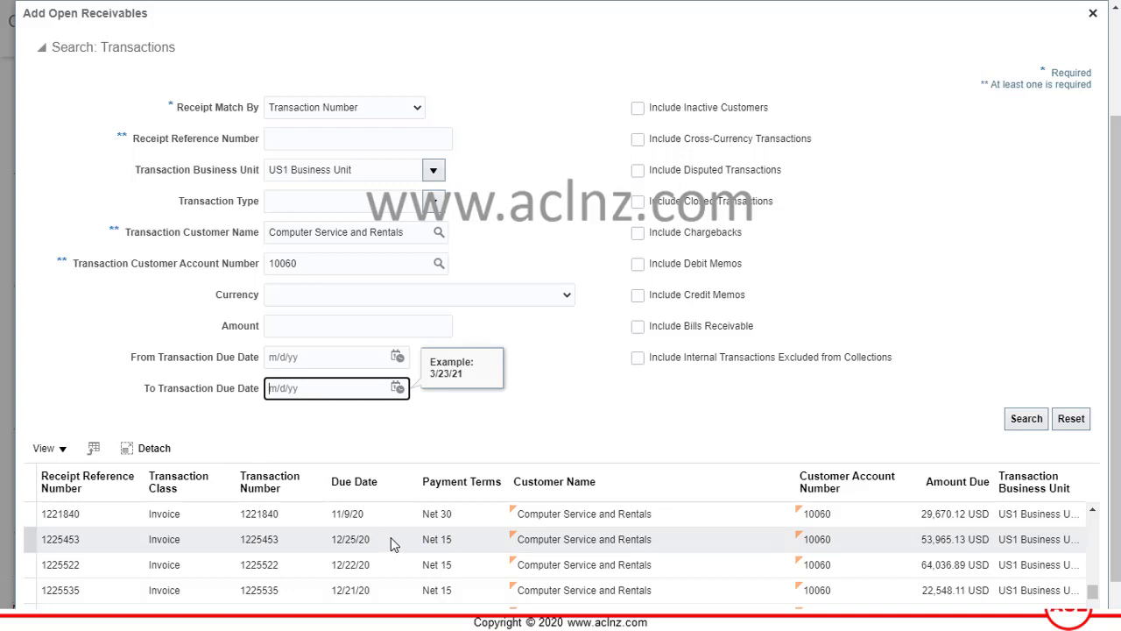
pyautogui.scroll(-1, 755, 307)
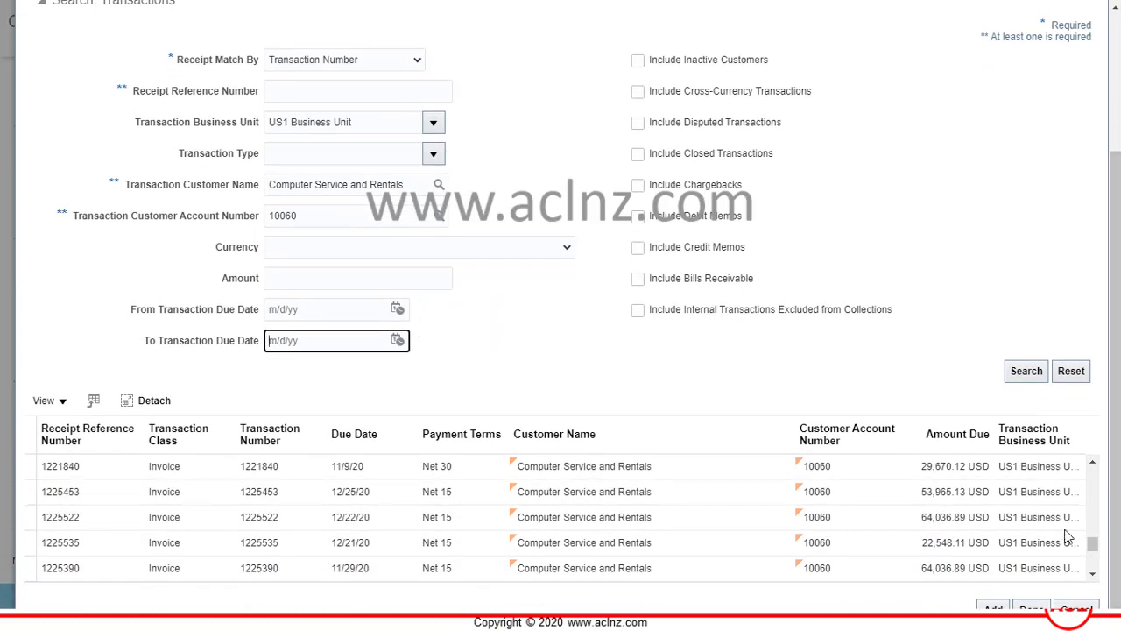
pyautogui.moveTo(1093, 545); pyautogui.dragTo(1094, 562)
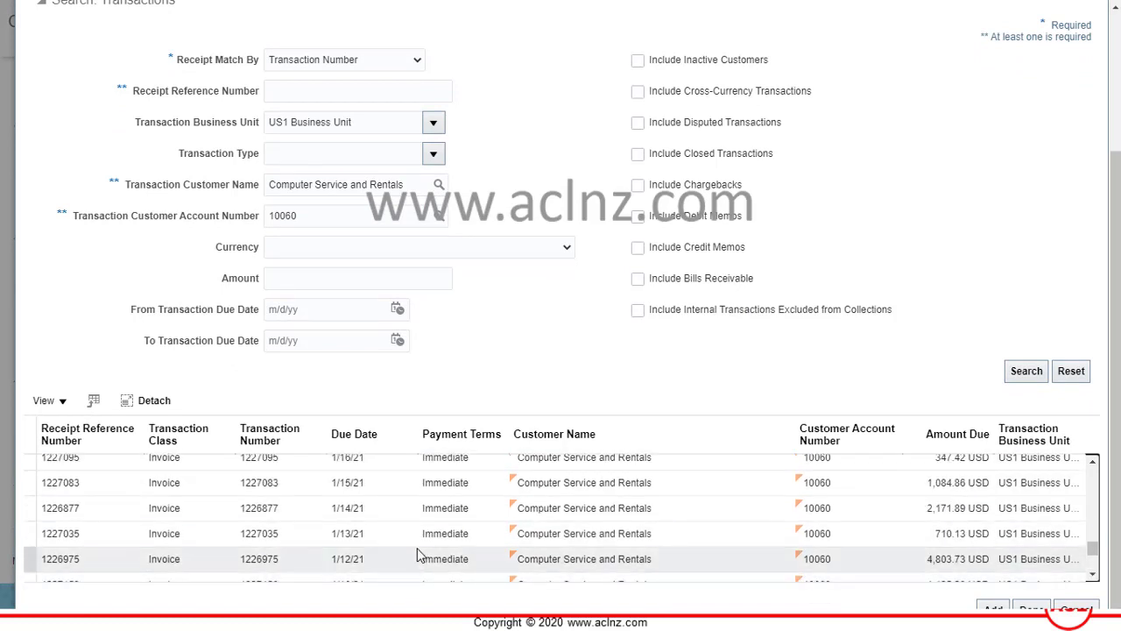
# Add open invoices 1226877 and 1227035 to the receipt as remittance references and finish adding receivables.
pyautogui.click(81, 534)
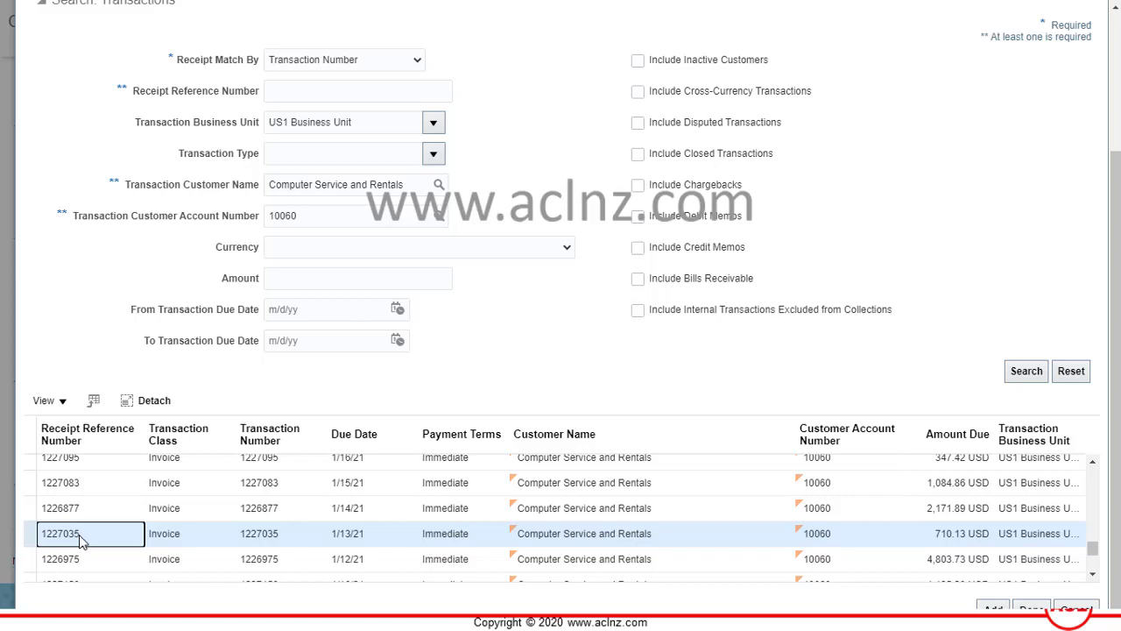
pyautogui.keyDown('ctrl'); pyautogui.click(70, 506); pyautogui.keyUp('ctrl')
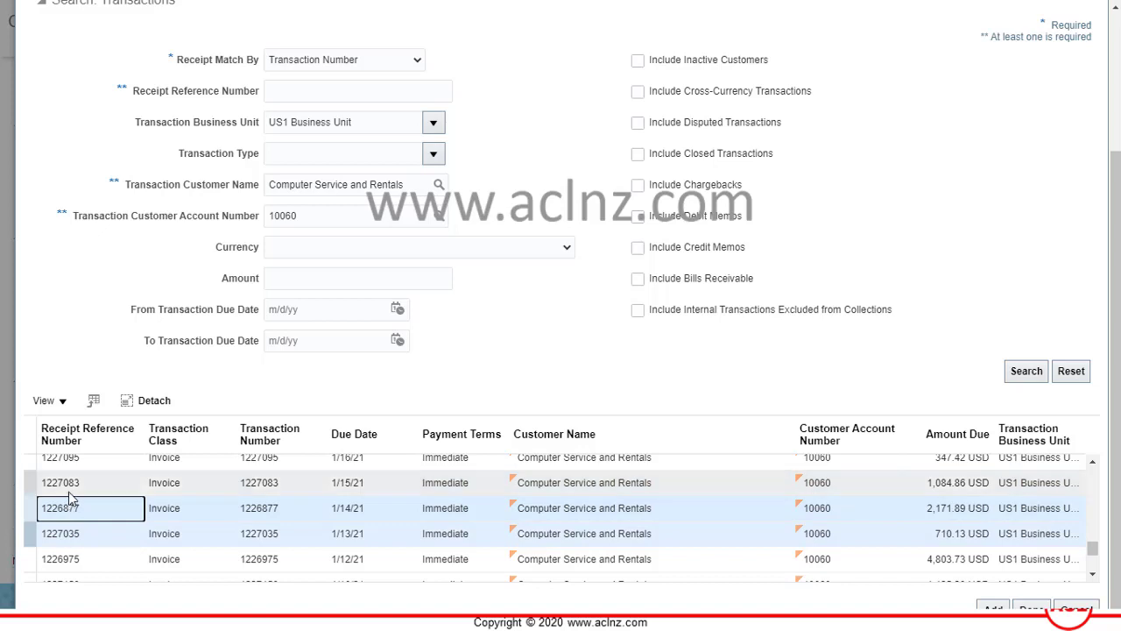
pyautogui.click(71, 483)
pyautogui.click(79, 504)
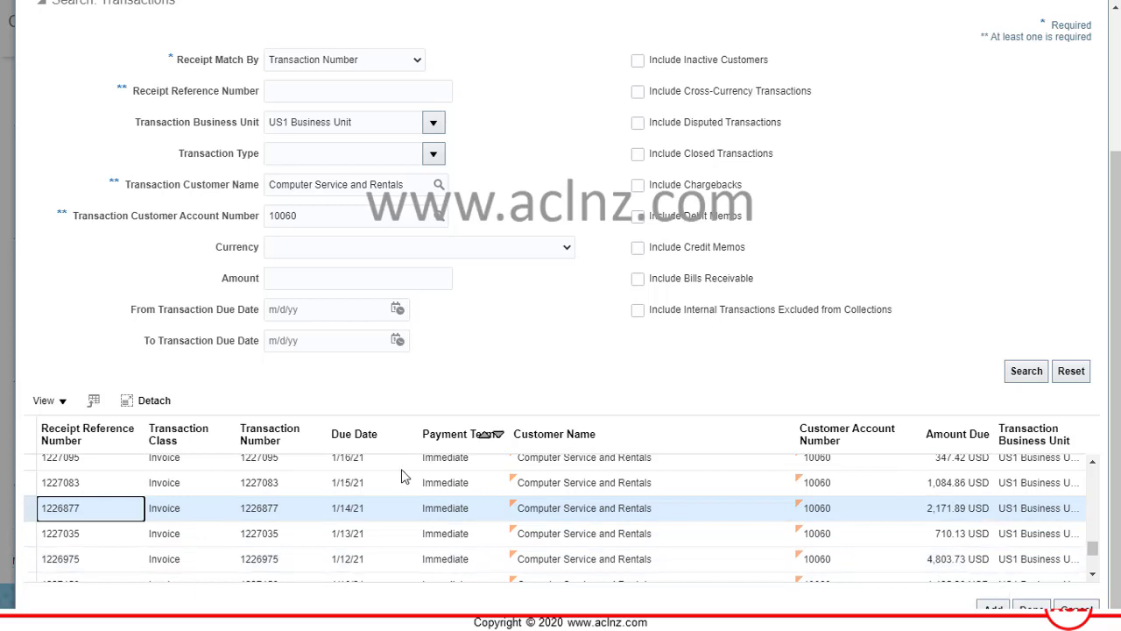
pyautogui.keyDown('shift'); pyautogui.click(271, 532); pyautogui.keyUp('shift')
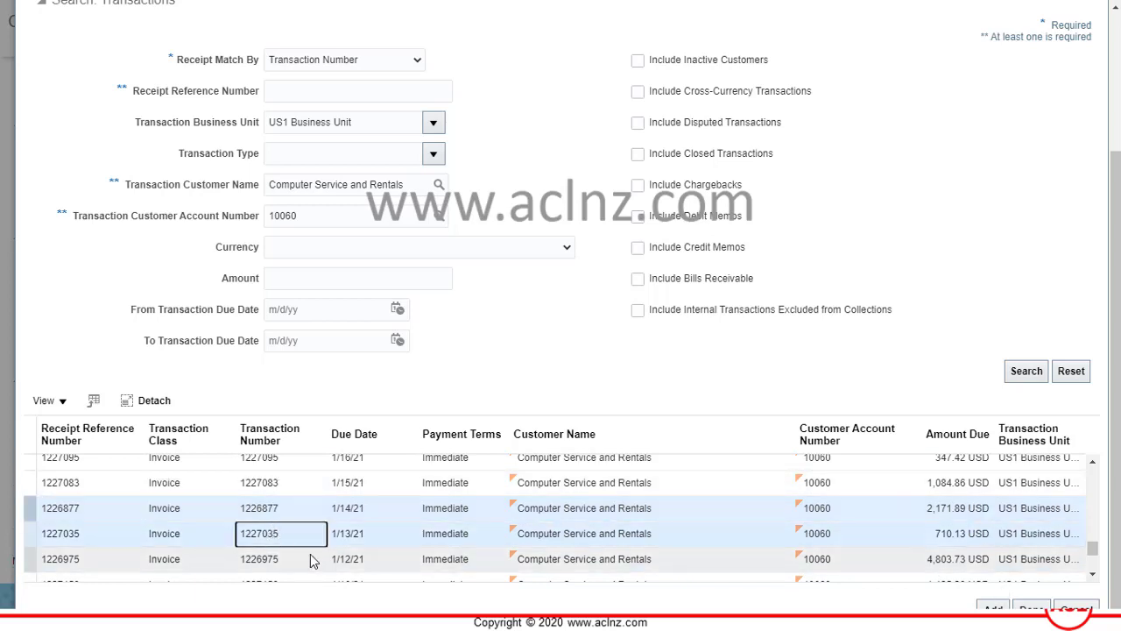
pyautogui.keyDown('shift'); pyautogui.click(280, 487); pyautogui.keyUp('shift')
pyautogui.keyDown('shift'); pyautogui.click(294, 534); pyautogui.keyUp('shift')
pyautogui.click(993, 610)
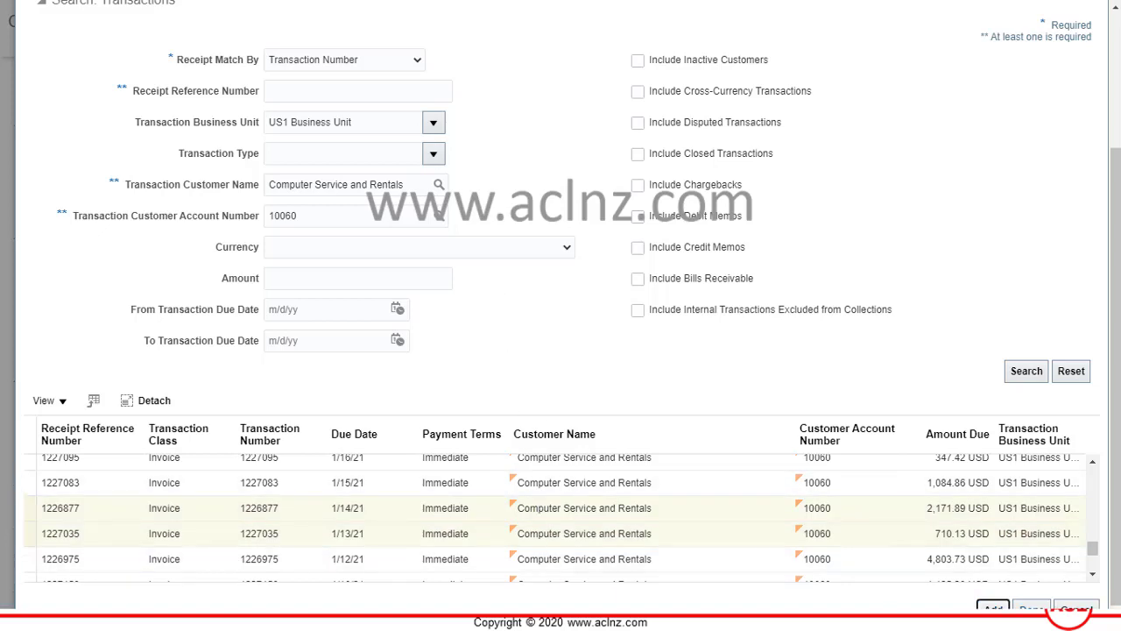
pyautogui.click(1032, 610)
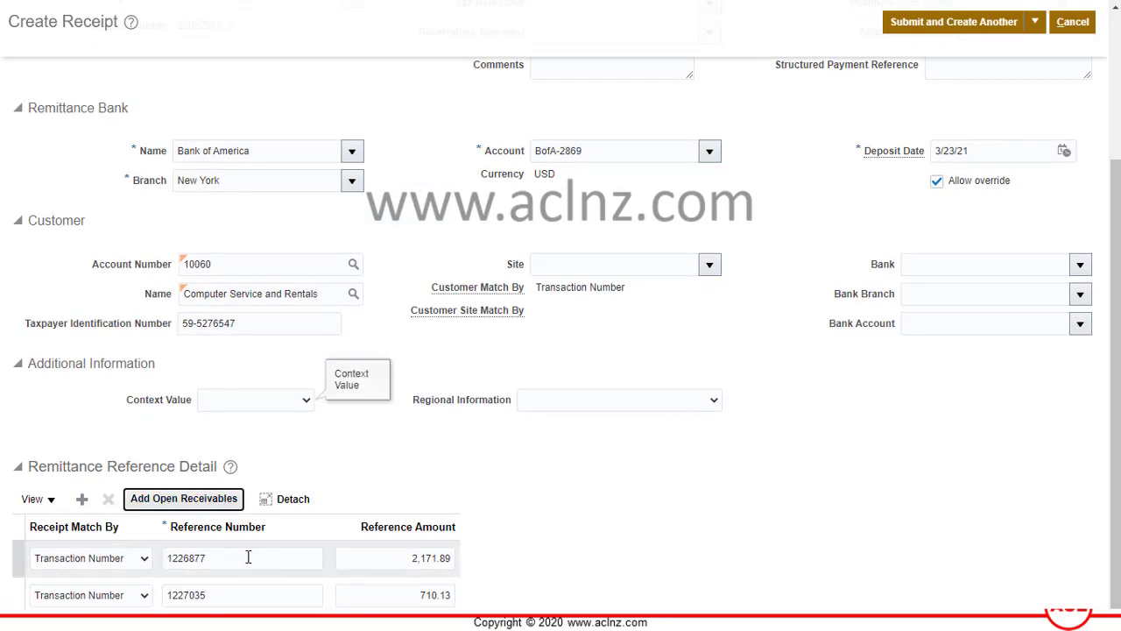
# Check the reference numbers and reference amounts of the two added remittance references without changing them.
pyautogui.click(244, 563)
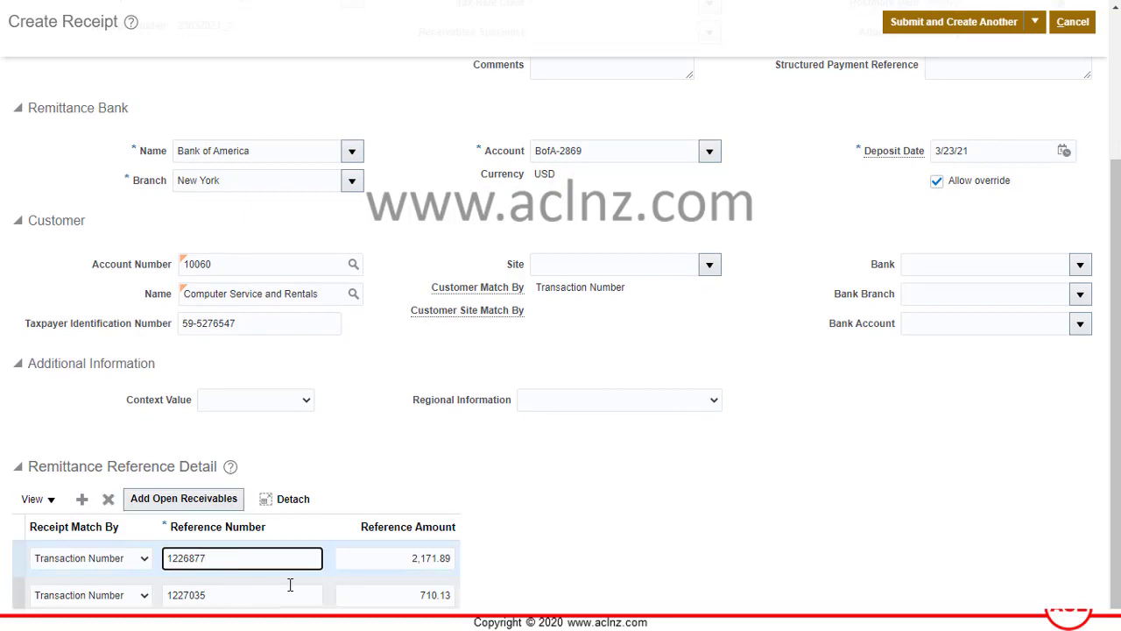
pyautogui.click(389, 561)
pyautogui.click(375, 588)
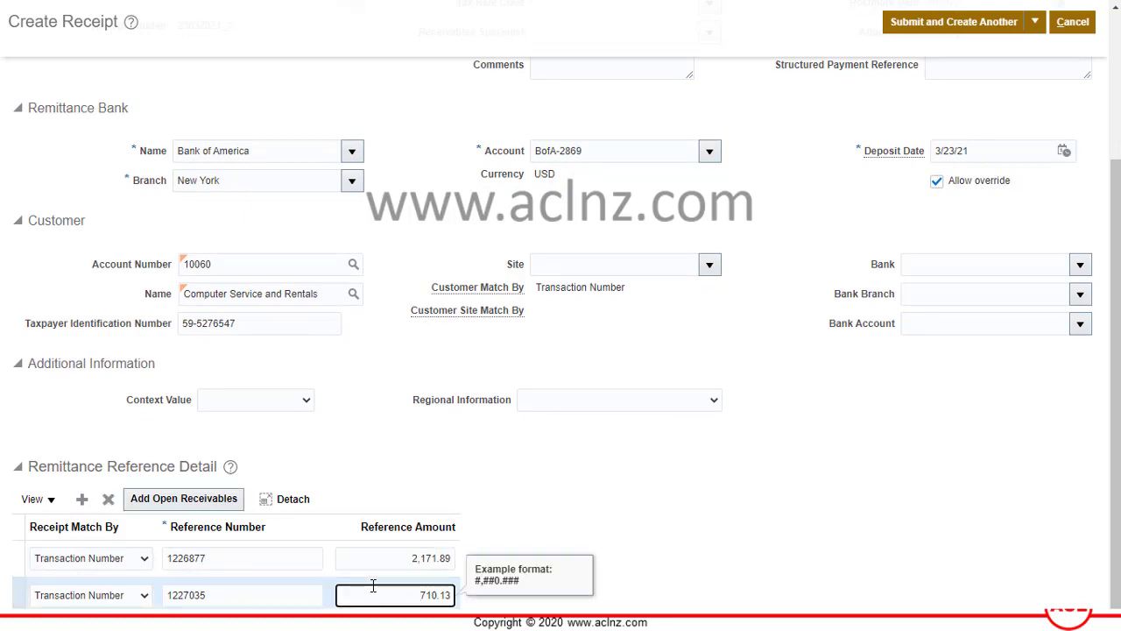
pyautogui.click(389, 563)
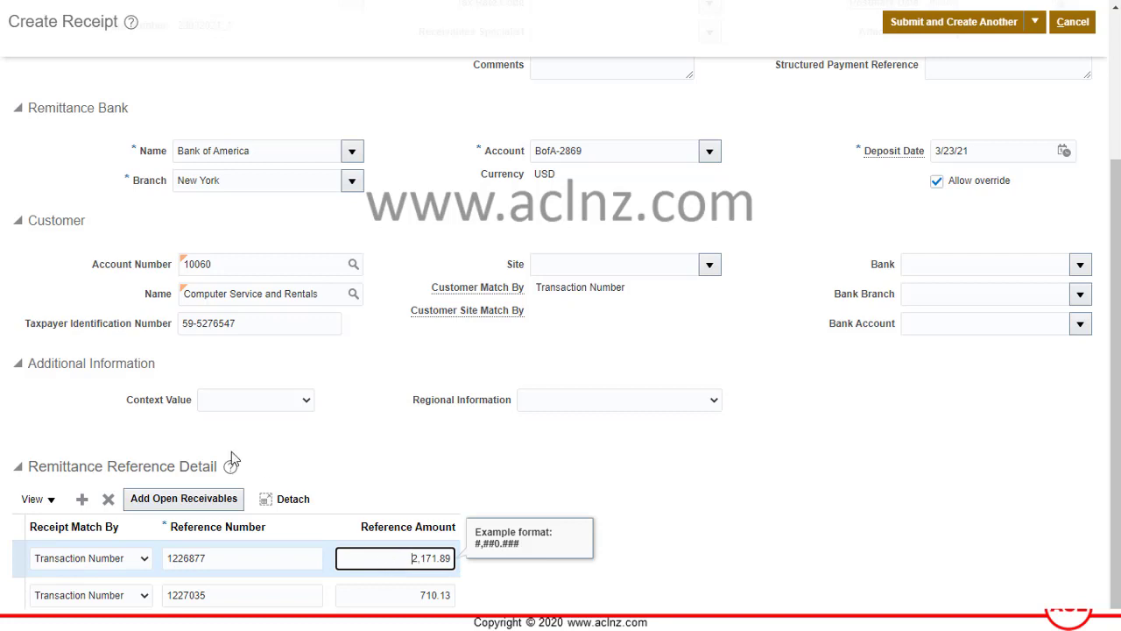
# Search the customer's open receivables again with transaction due dates from 3/23/21 to 3/23/21.
pyautogui.click(200, 498)
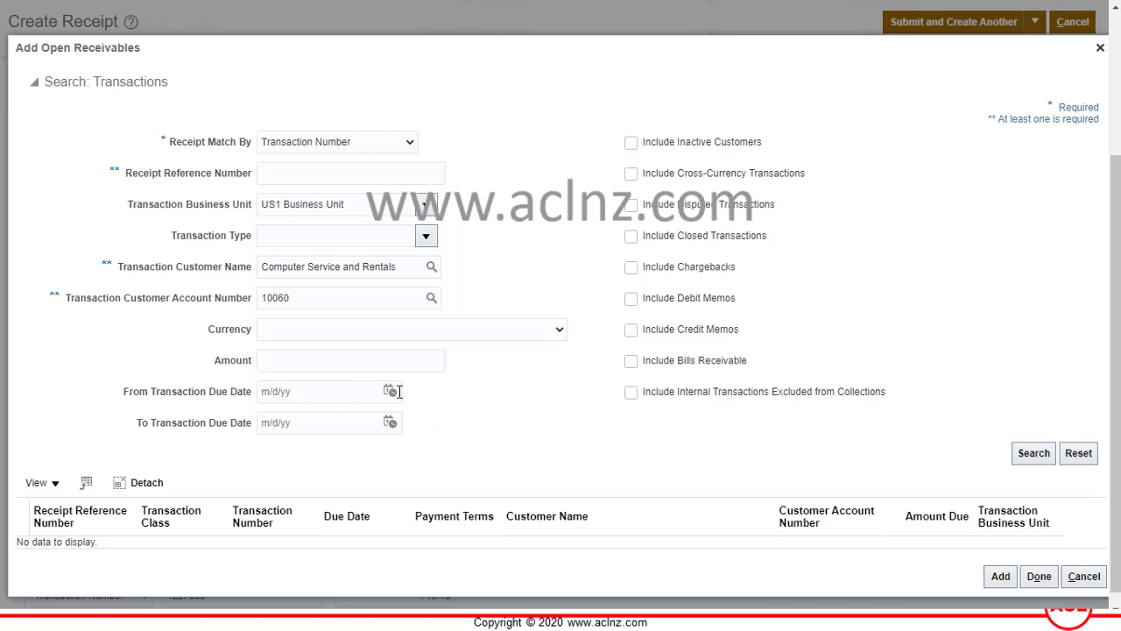
pyautogui.click(390, 391)
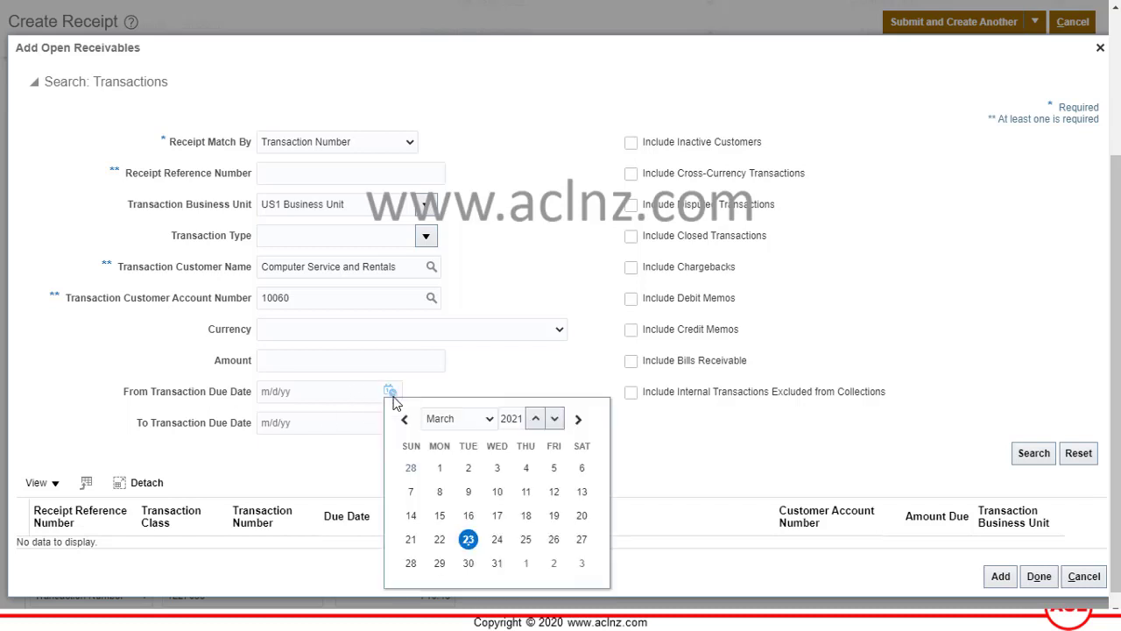
pyautogui.click(468, 538)
pyautogui.click(391, 422)
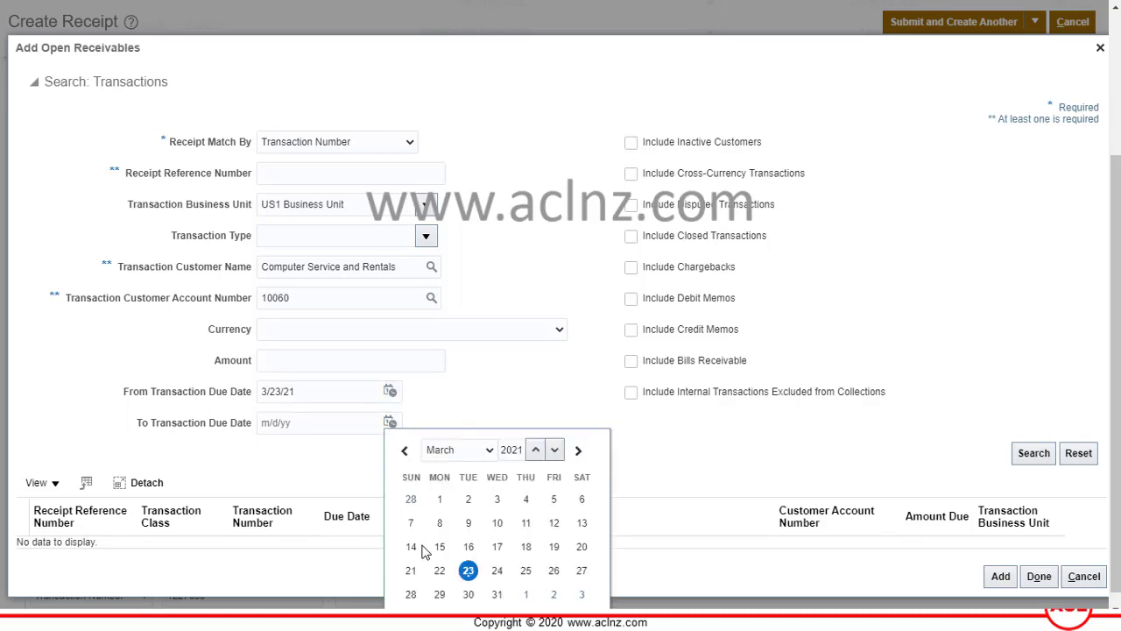
pyautogui.click(470, 570)
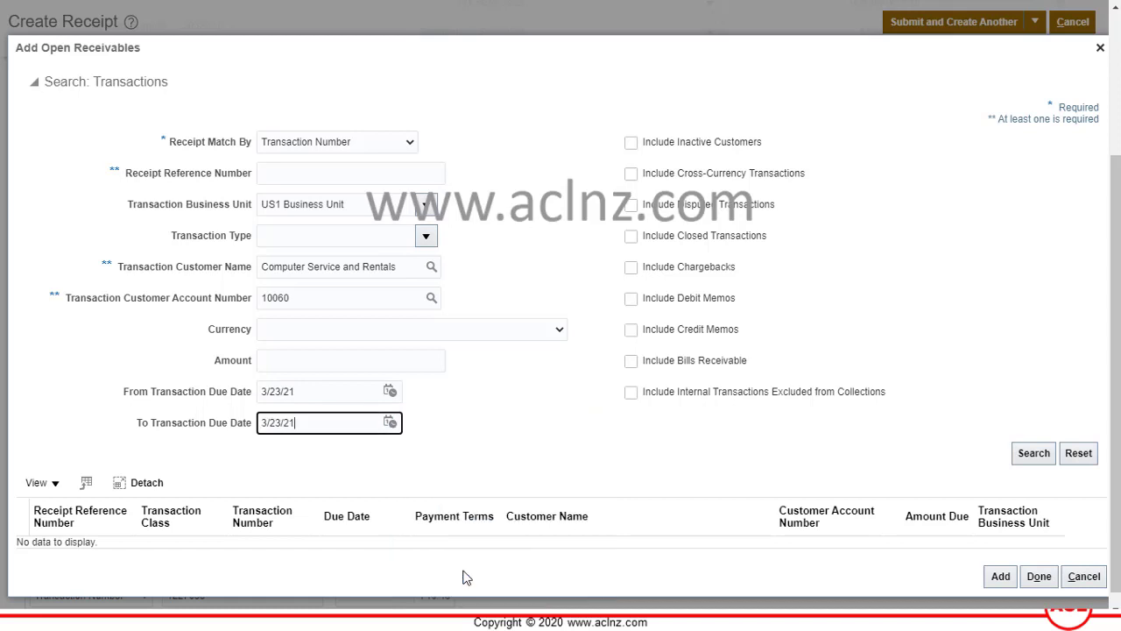
pyautogui.click(1033, 453)
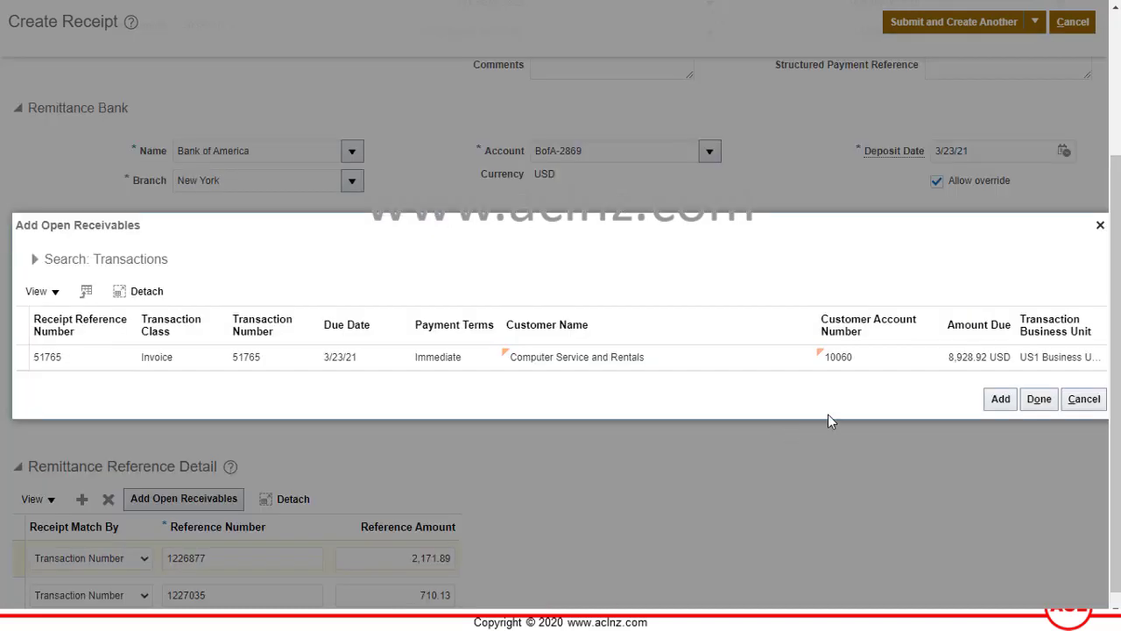
# Add invoice 51765 to the receipt as a remittance reference and finish adding receivables.
pyautogui.click(112, 364)
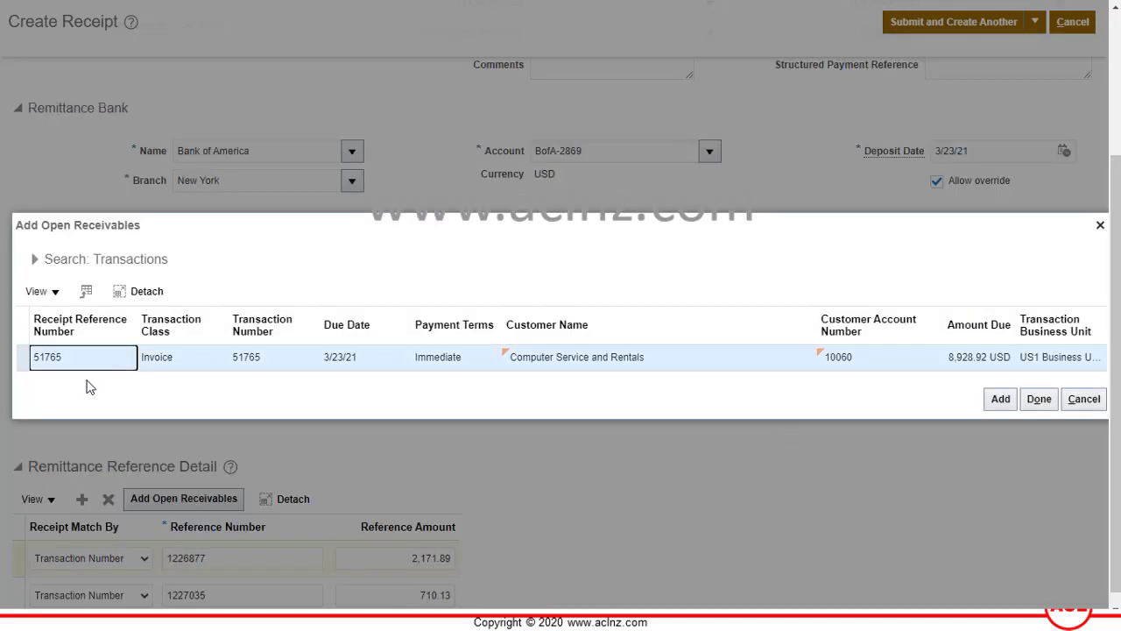
pyautogui.click(1001, 402)
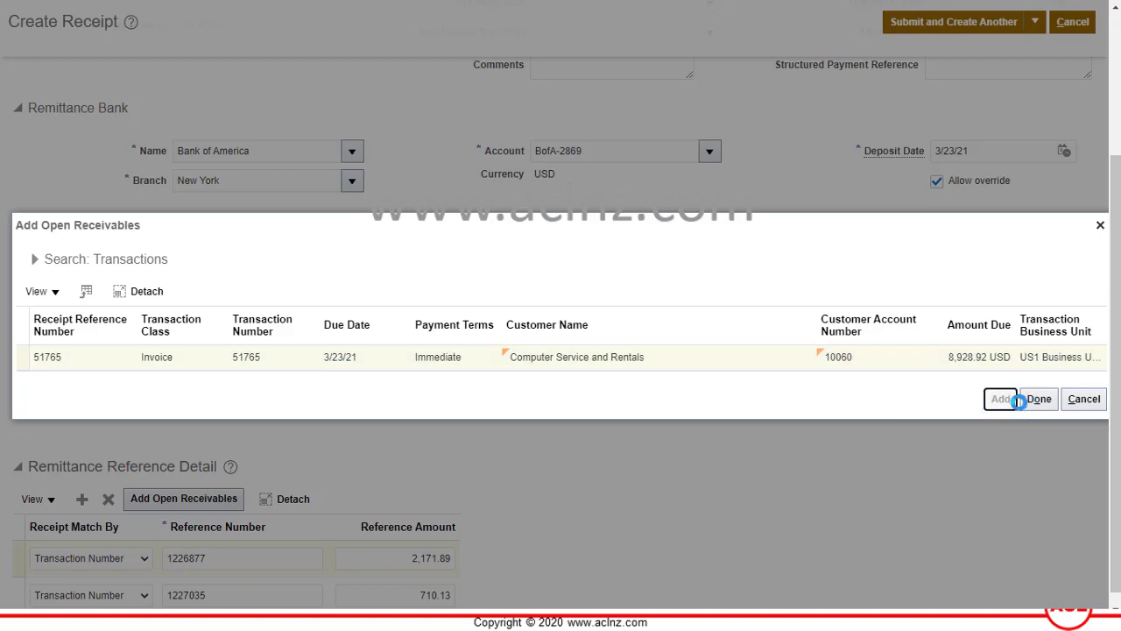
pyautogui.click(1051, 404)
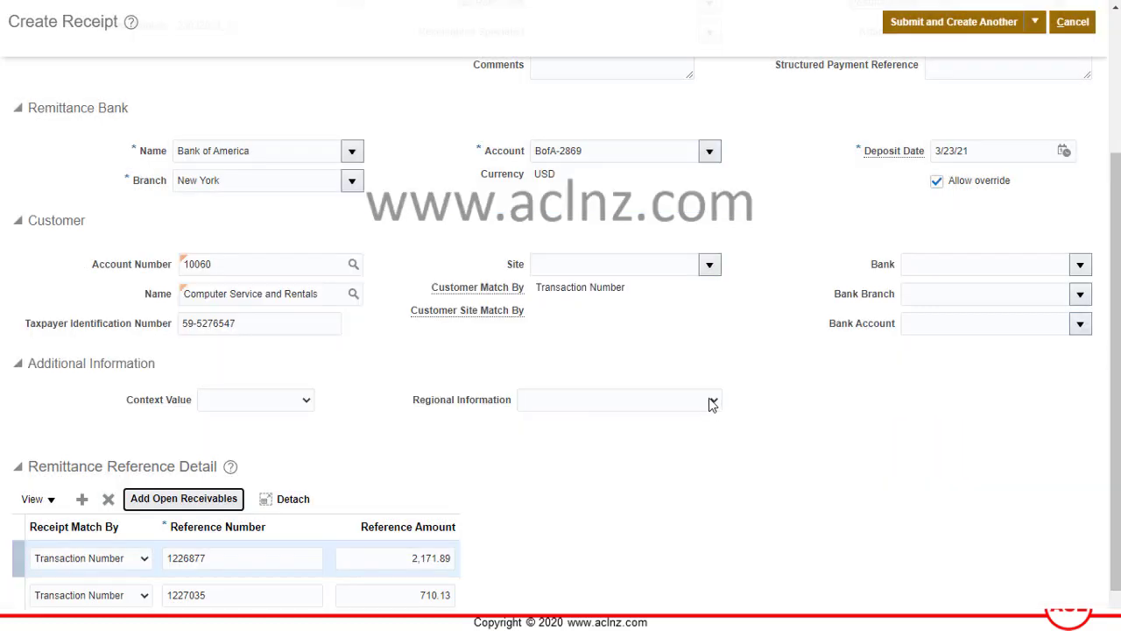
# Review the reference numbers of all three invoices in the remittance reference detail.
pyautogui.click(372, 524)
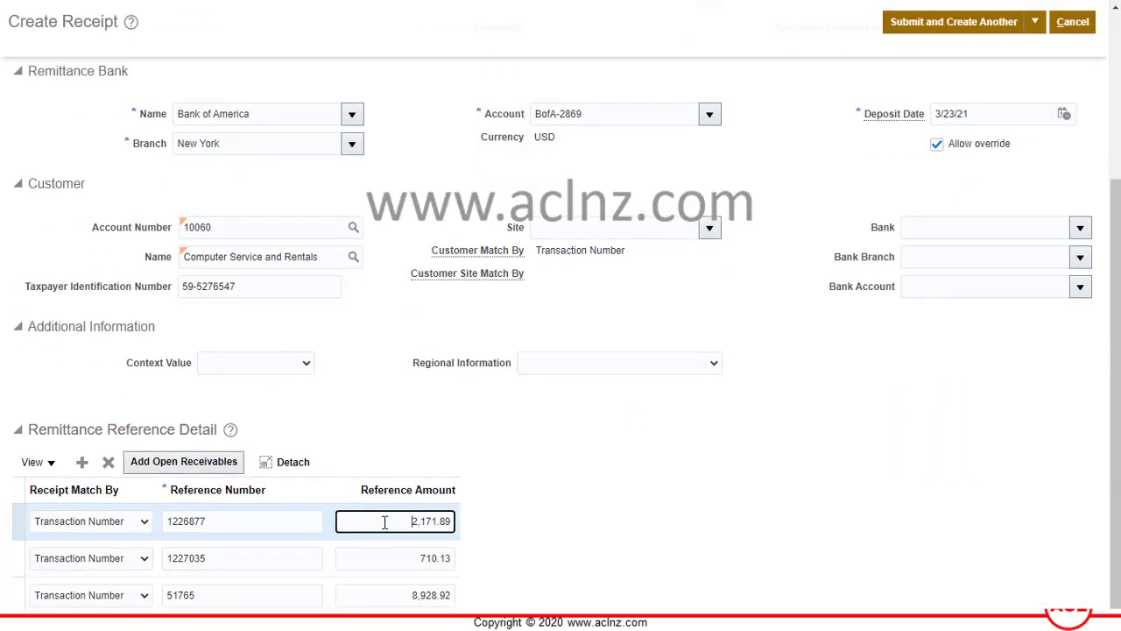
pyautogui.hotkey('shift', 'Tab')
pyautogui.click(243, 554)
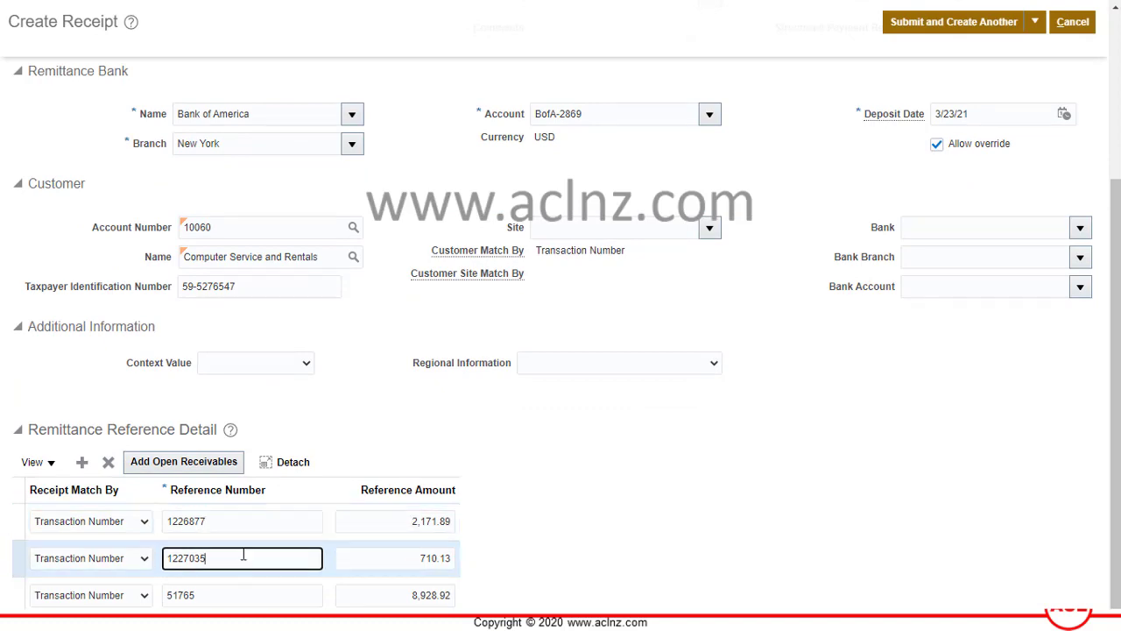
pyautogui.click(232, 594)
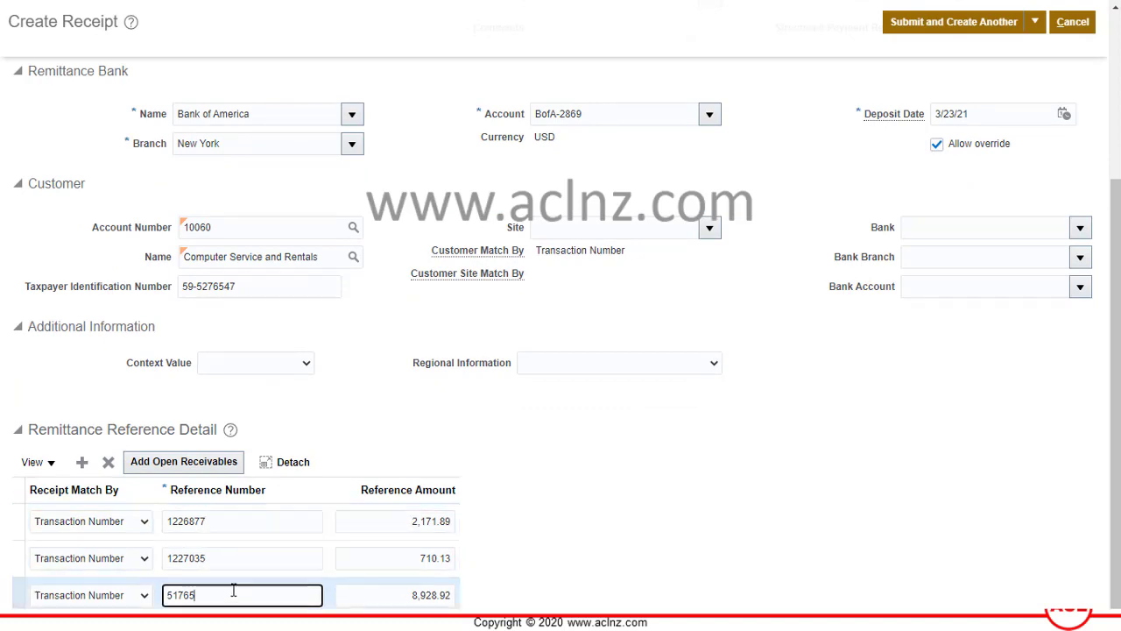
pyautogui.click(406, 522)
# Compare the receipt's entered amount with the reference amounts of the three remittance references.
pyautogui.scroll(3, 656, 498)
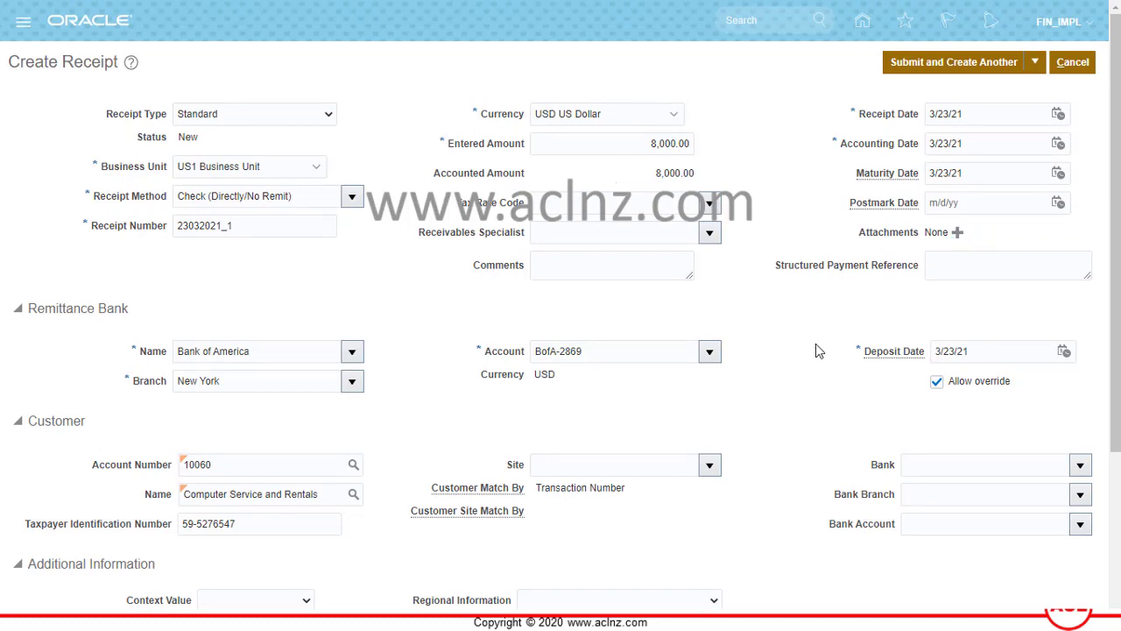
pyautogui.scroll(-3, 811, 375)
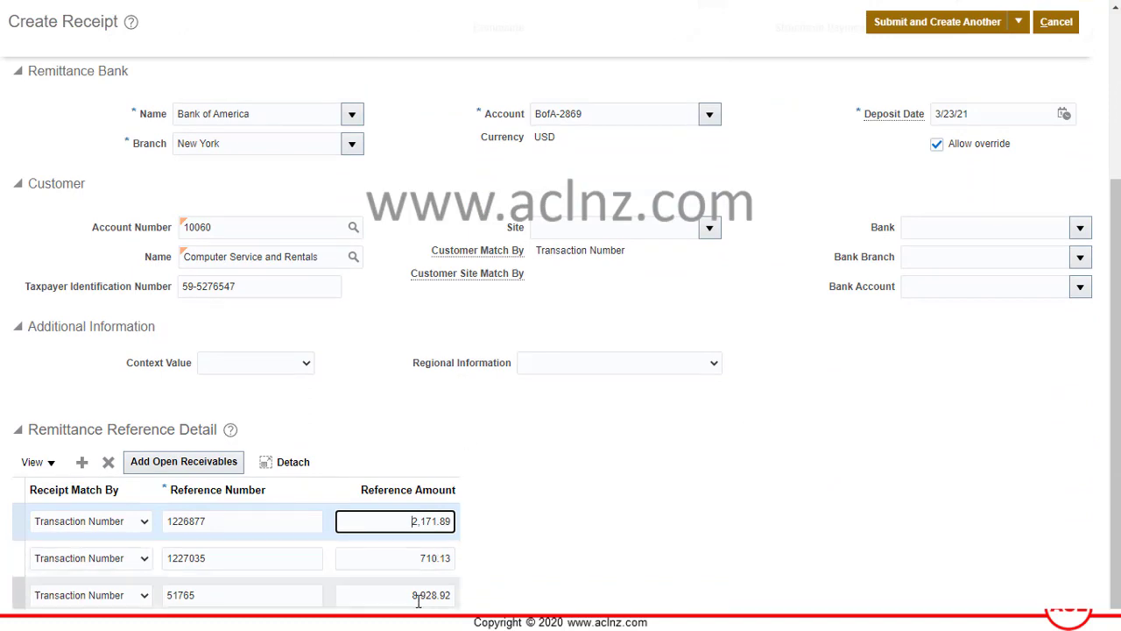
pyautogui.scroll(3, 844, 326)
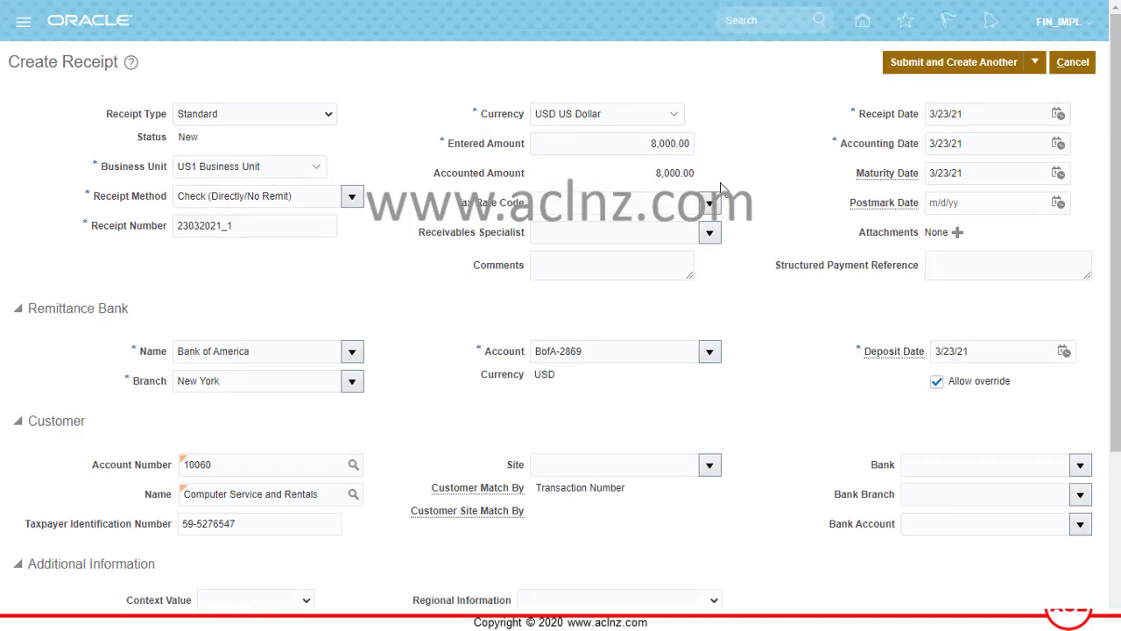
pyautogui.click(625, 144)
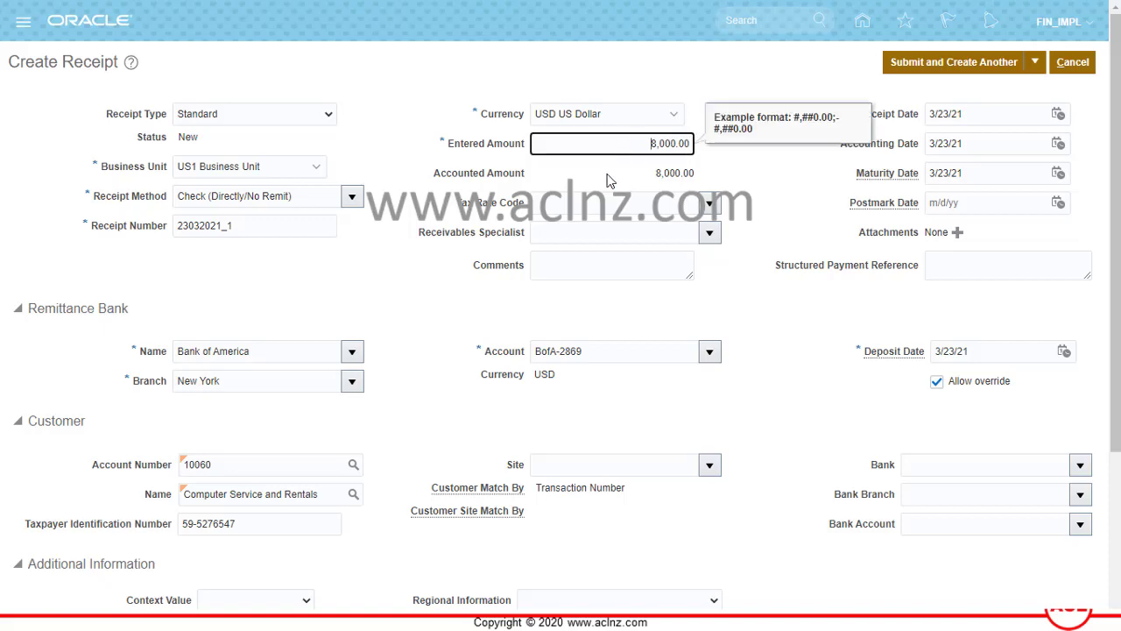
pyautogui.scroll(-3, 594, 478)
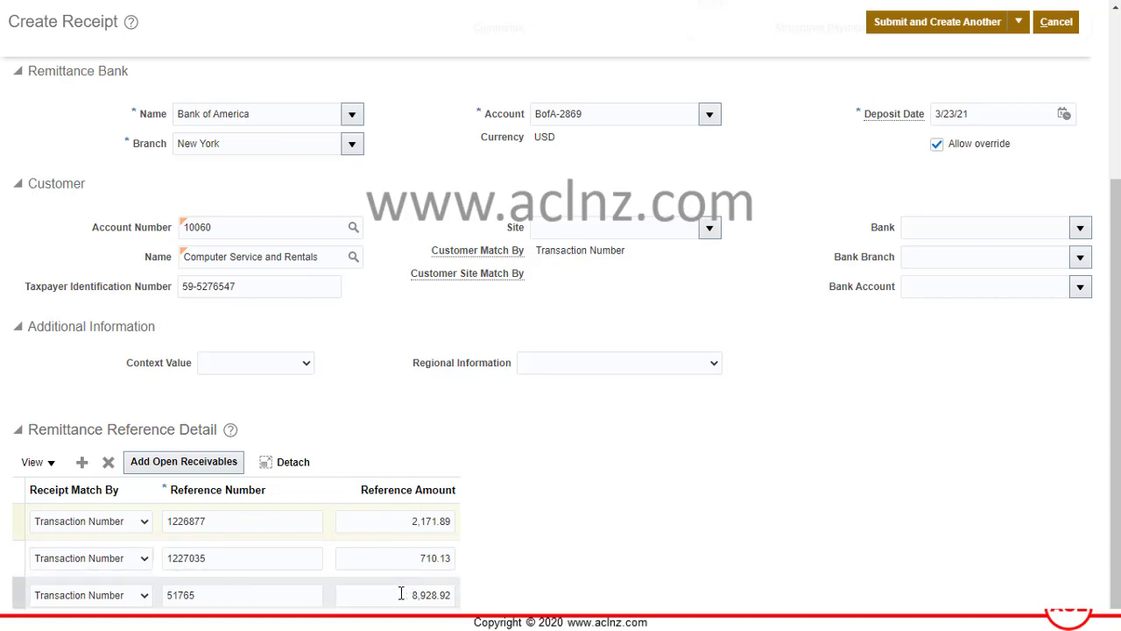
pyautogui.click(405, 521)
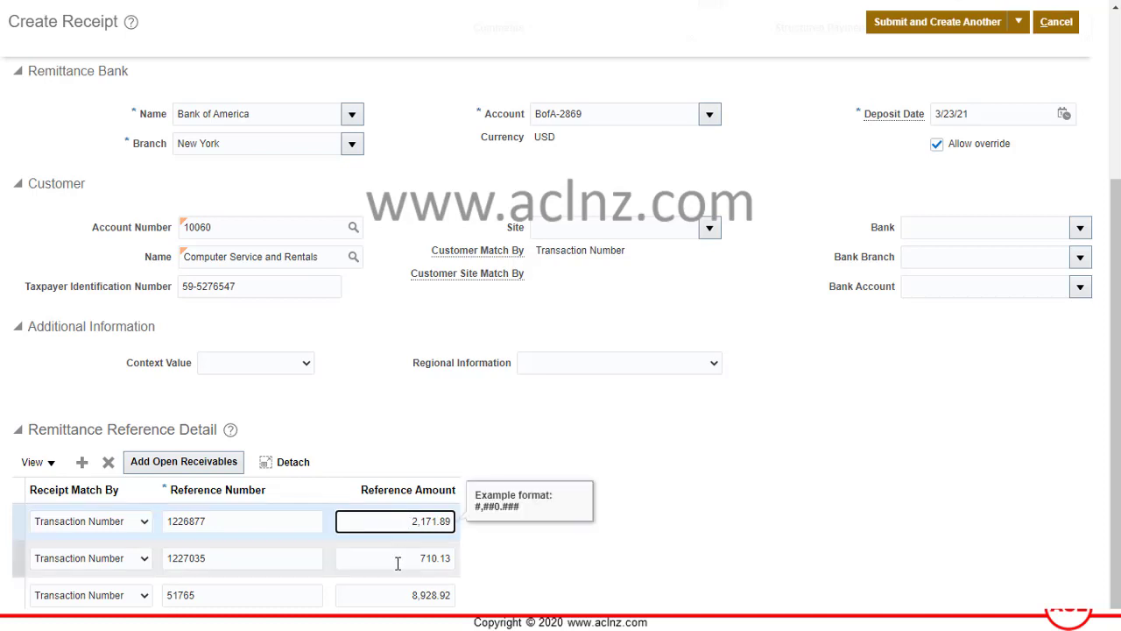
pyautogui.click(398, 561)
pyautogui.click(394, 598)
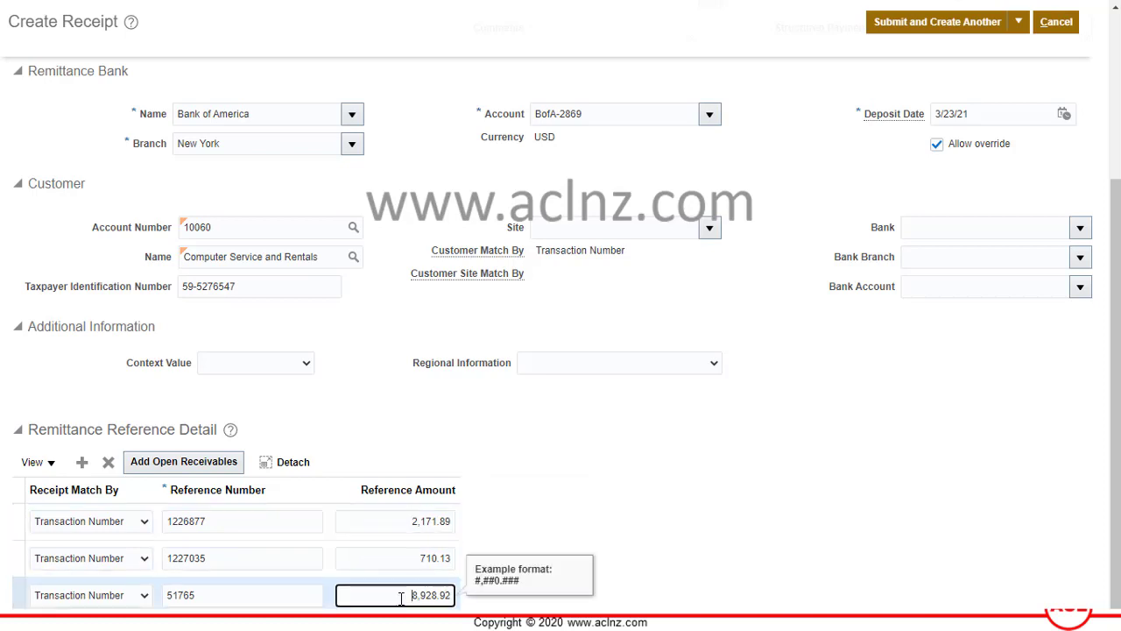
pyautogui.click(657, 496)
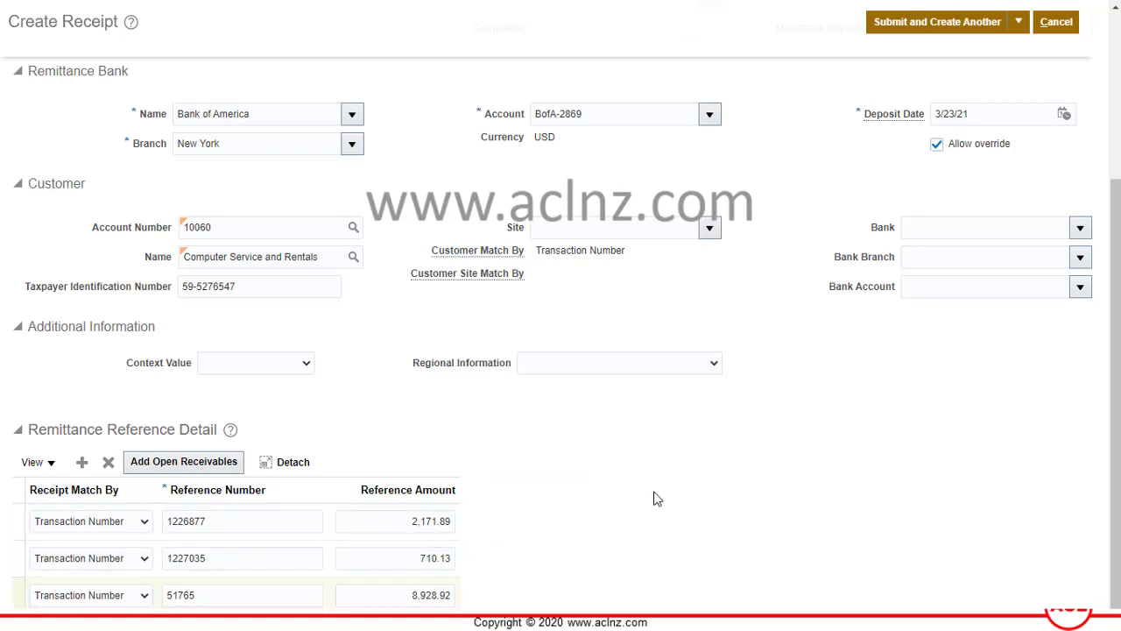
pyautogui.scroll(3, 603, 496)
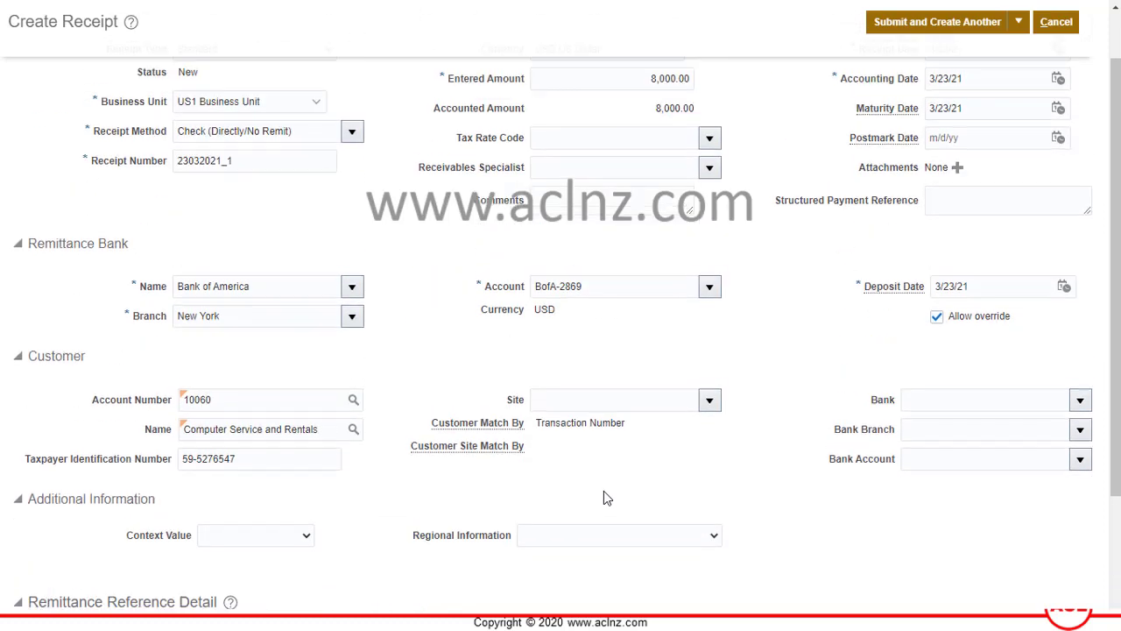
pyautogui.scroll(-3, 604, 496)
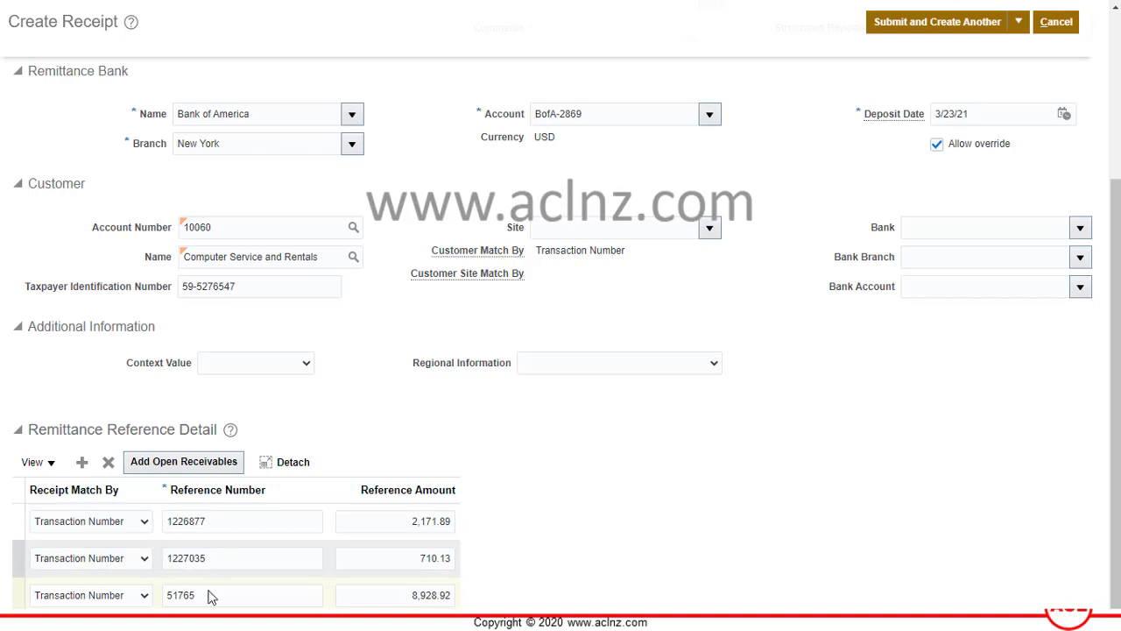
# Submit the receipt with AutoApply Now and continue although the total reference amount exceeds the payment amount.
pyautogui.doubleClick(212, 521)
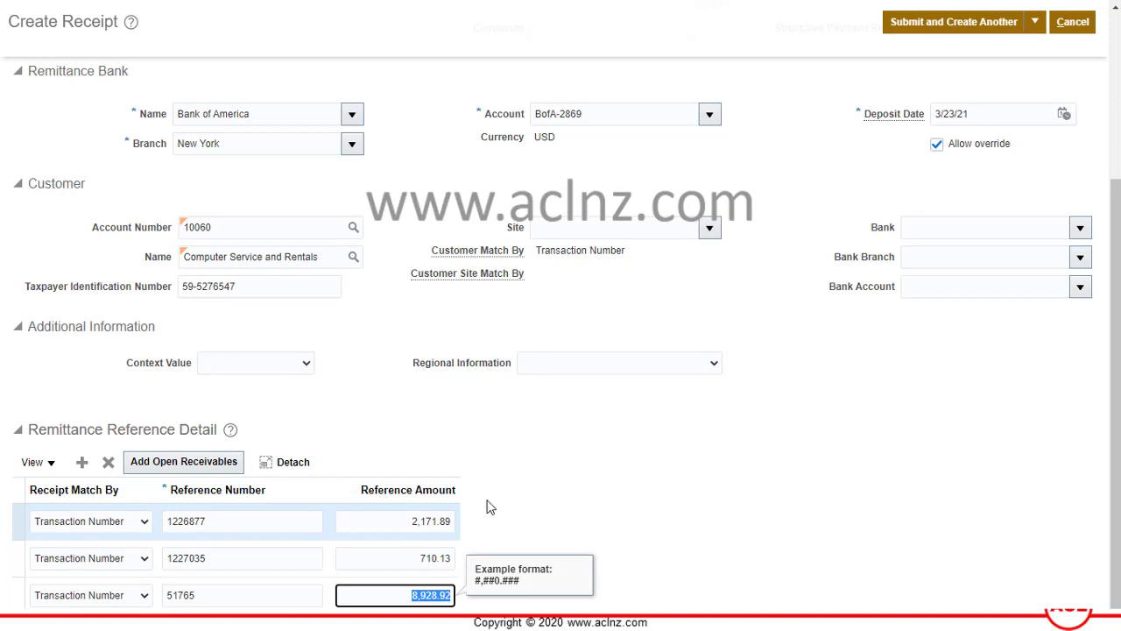
pyautogui.click(529, 496)
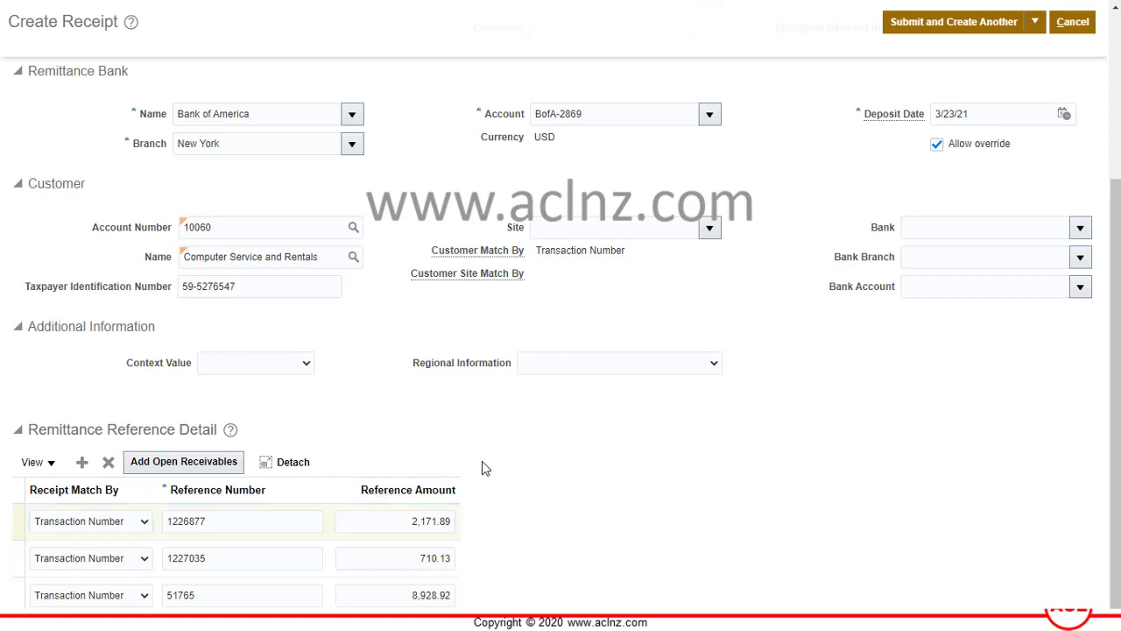
pyautogui.click(1041, 25)
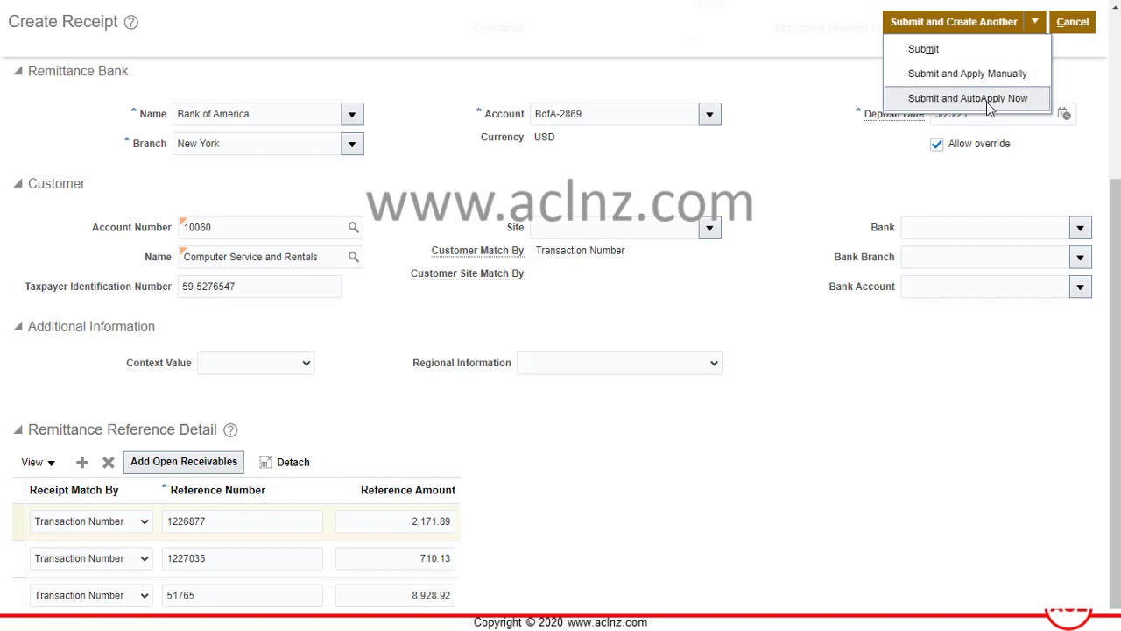
pyautogui.click(990, 99)
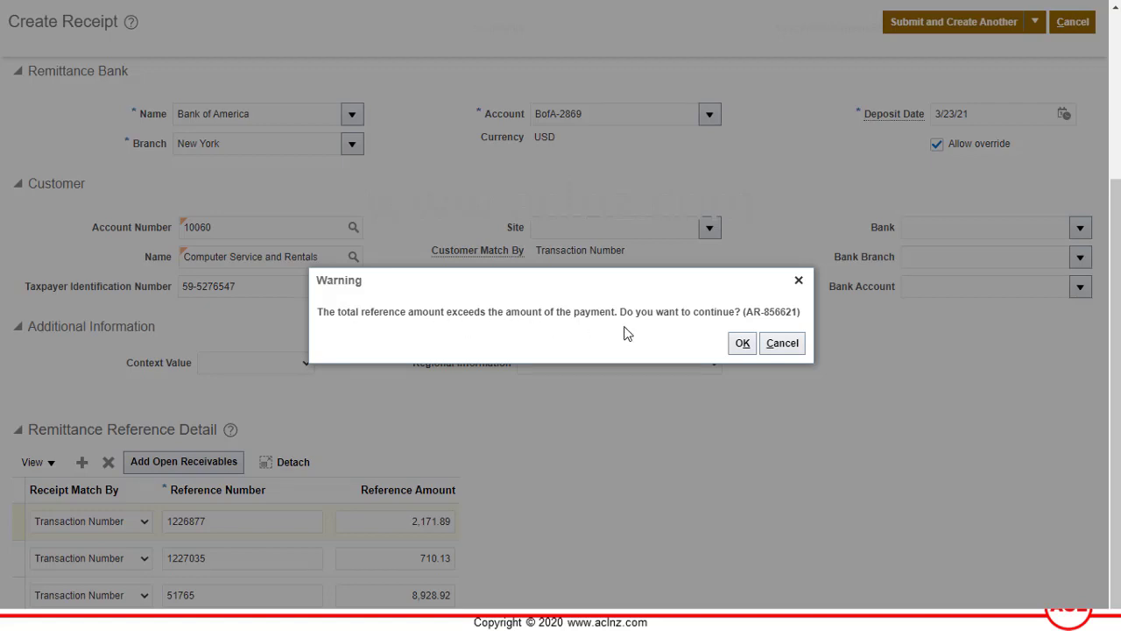
pyautogui.click(742, 344)
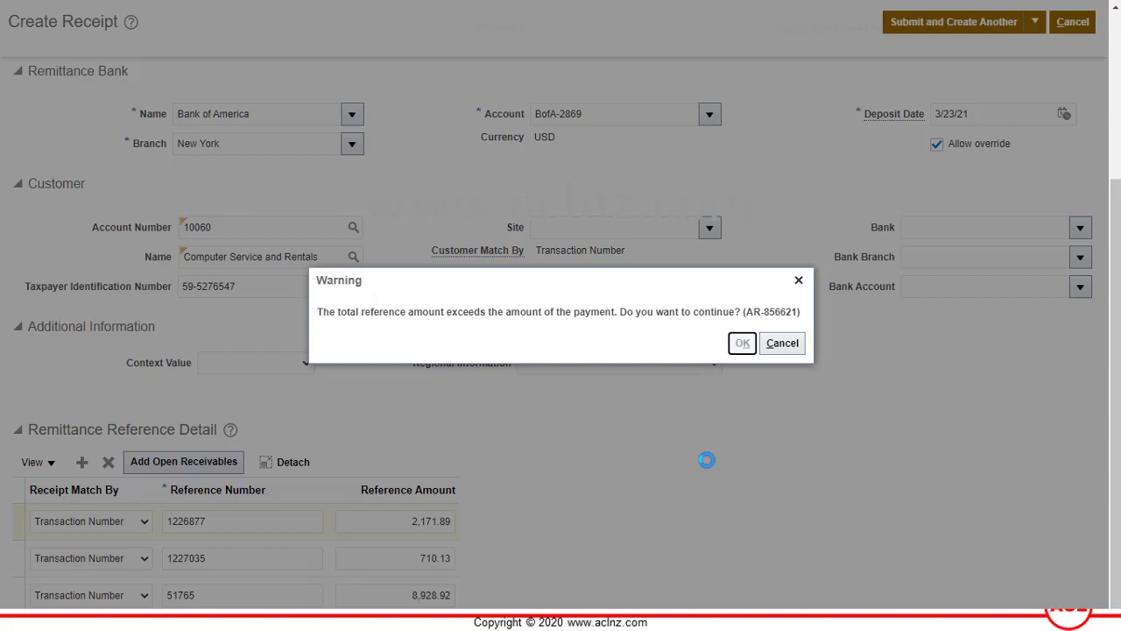
pyautogui.scroll(3, 707, 459)
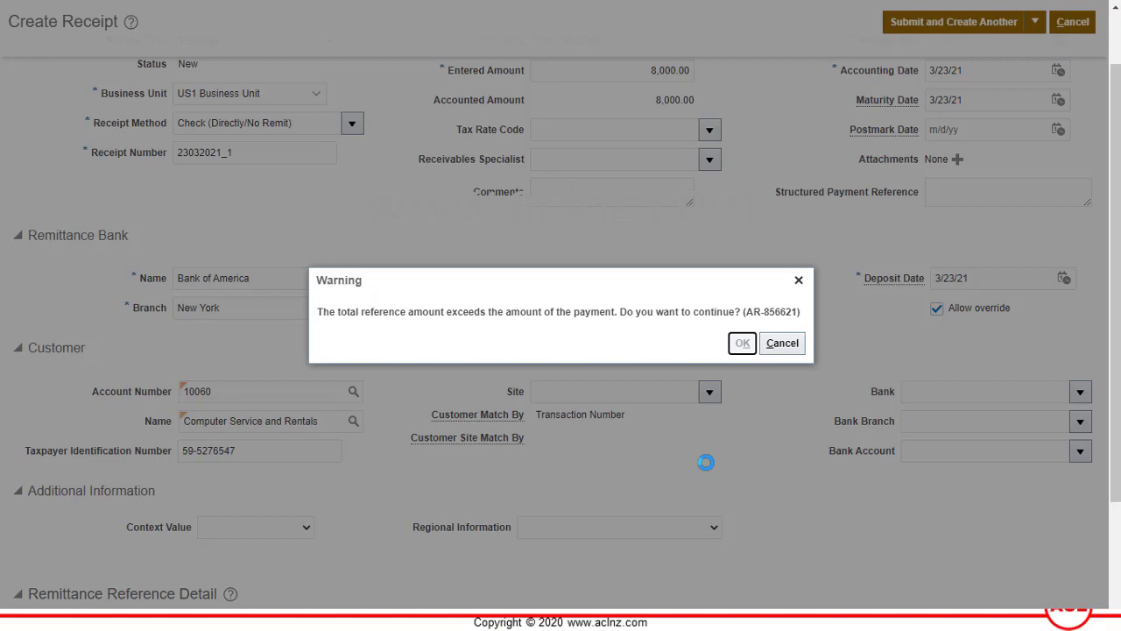
# Examine the receipt's entered, total applied and unapplied amounts along with the recommendations for invoice 51765.
pyautogui.scroll(-3, 706, 461)
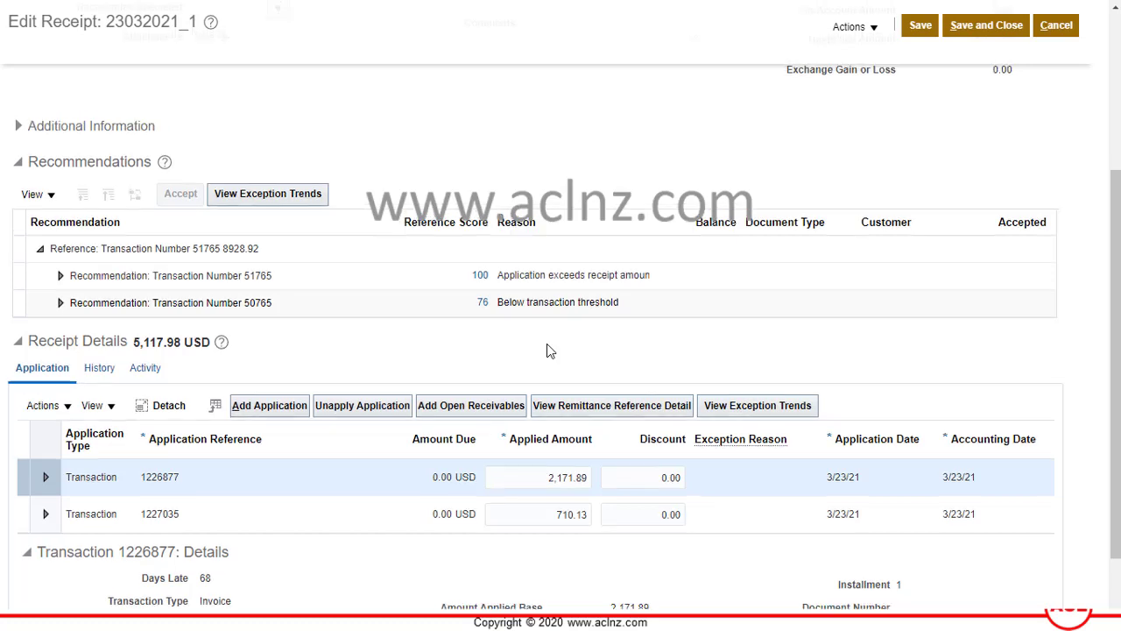
pyautogui.scroll(3, 546, 350)
pyautogui.scroll(-2, 547, 350)
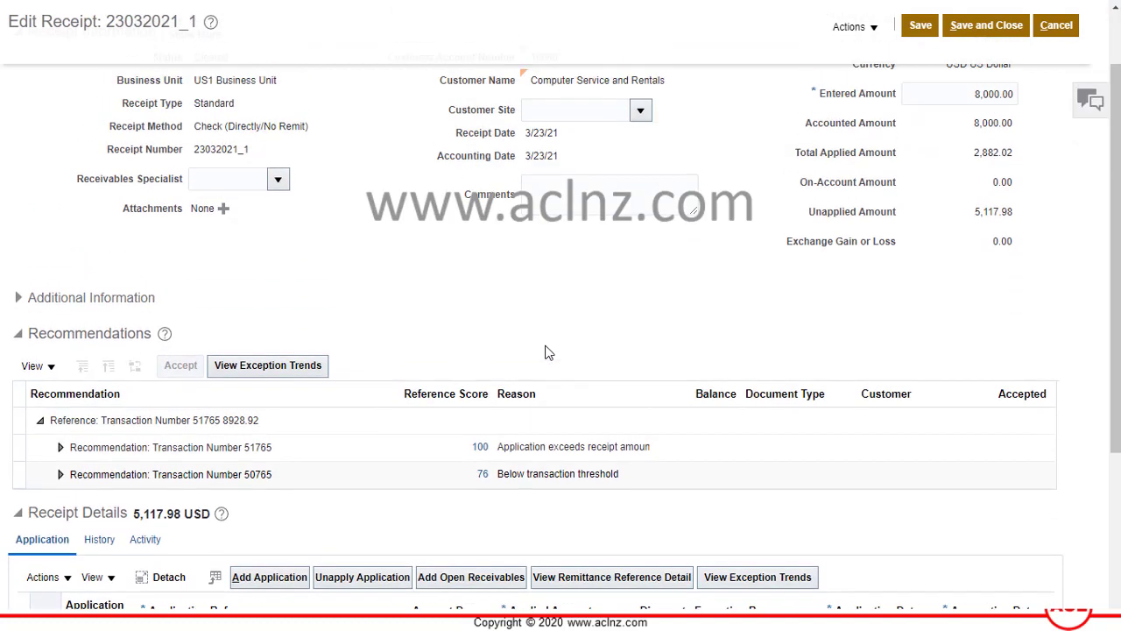
pyautogui.scroll(2, 545, 352)
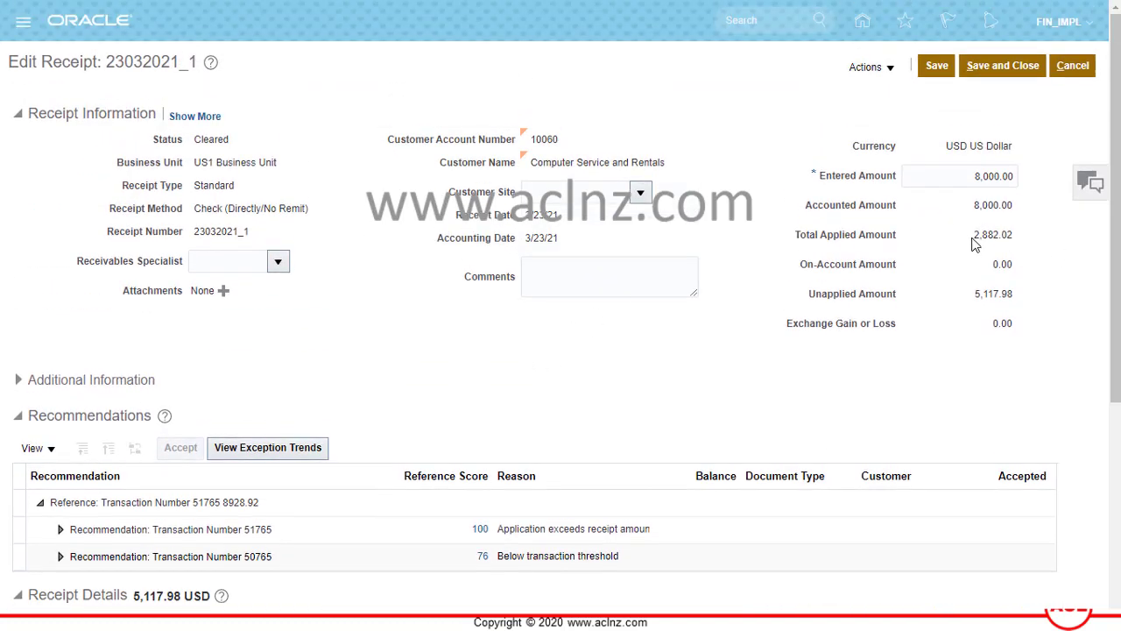
pyautogui.scroll(-3, 679, 370)
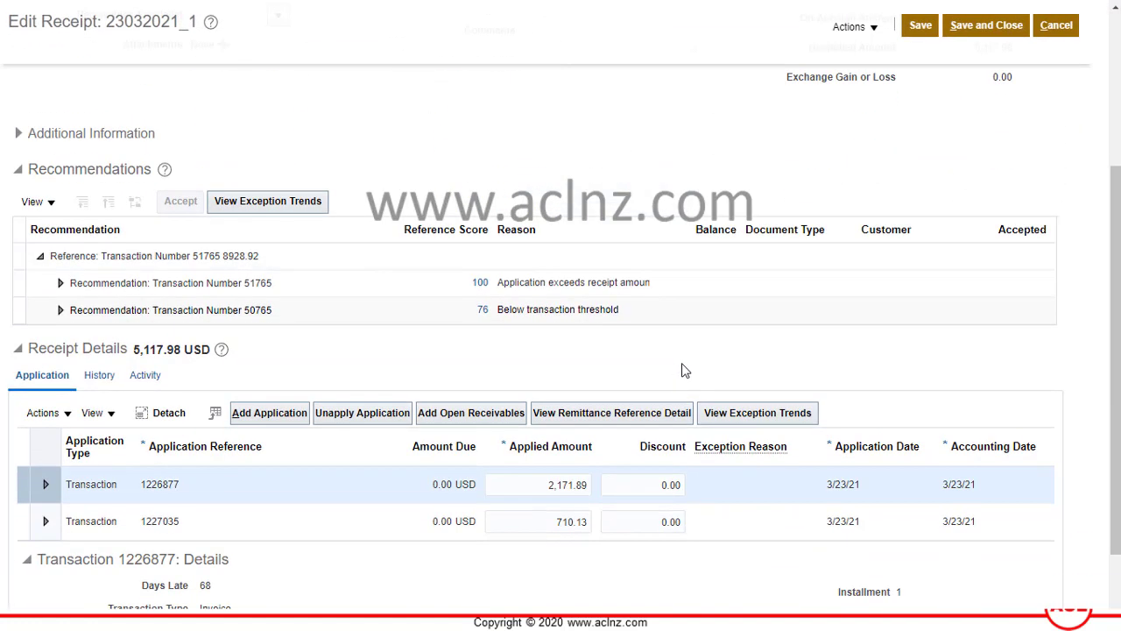
pyautogui.scroll(3, 686, 371)
pyautogui.scroll(-1, 646, 316)
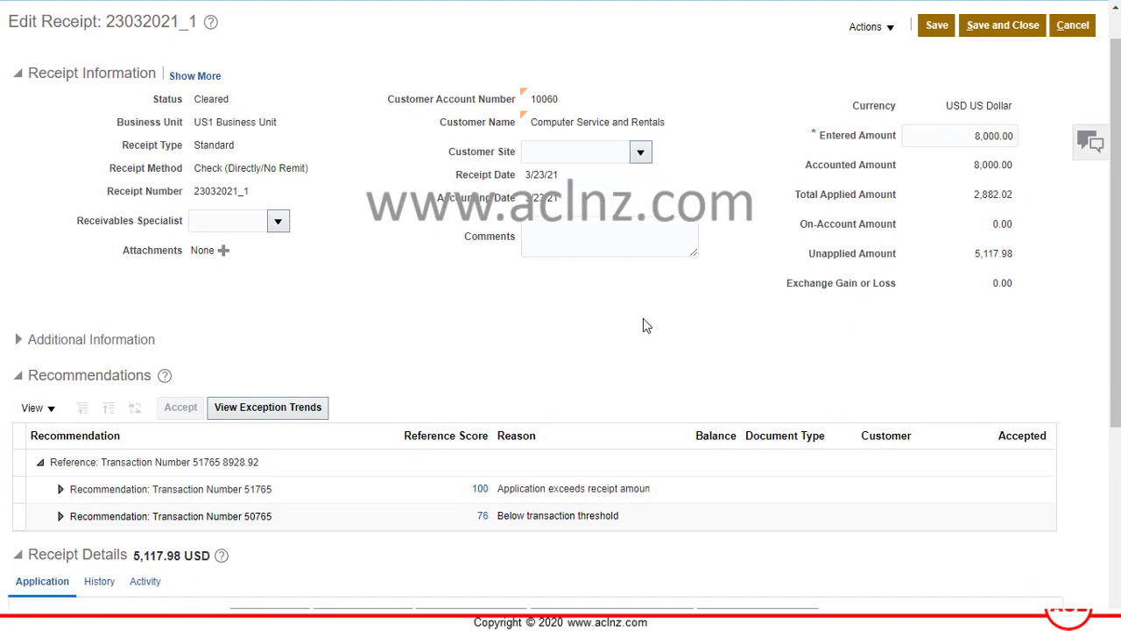
pyautogui.scroll(-4, 643, 325)
# Check the applied amounts of invoices 1226877 and 1227035 against the receipt's applied and unapplied totals.
pyautogui.click(555, 402)
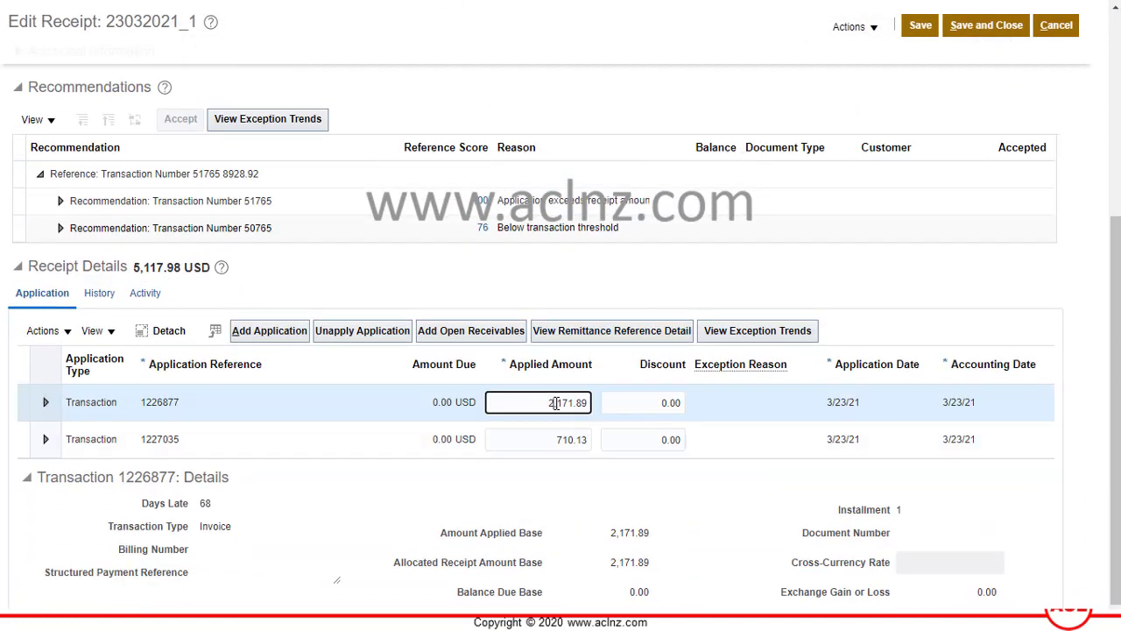
pyautogui.click(555, 439)
pyautogui.scroll(2, 680, 314)
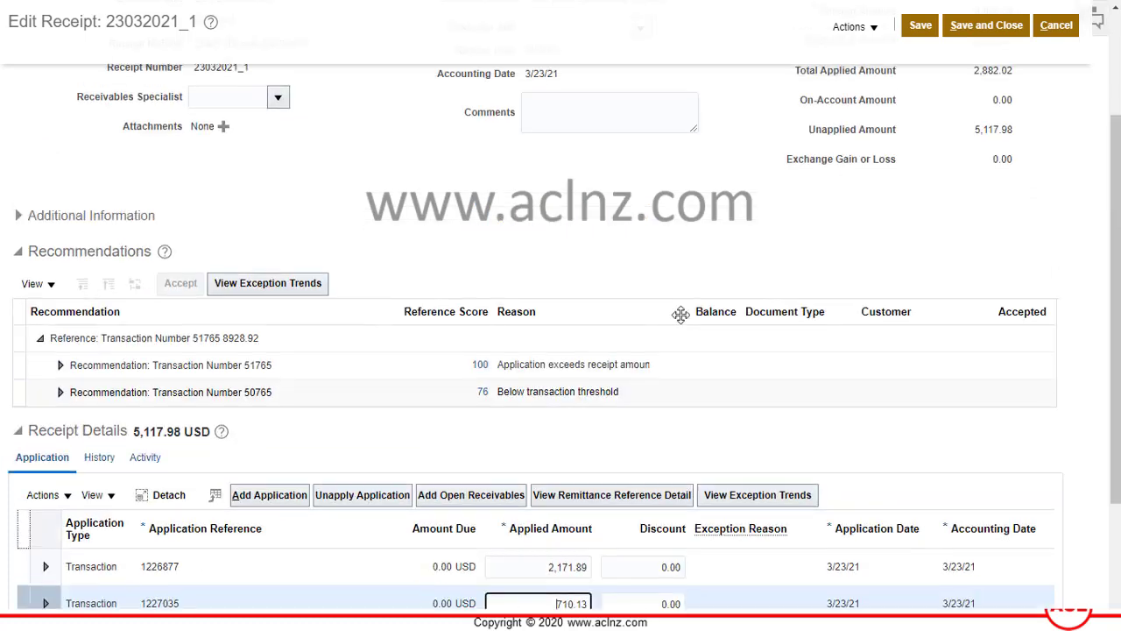
pyautogui.scroll(2, 681, 314)
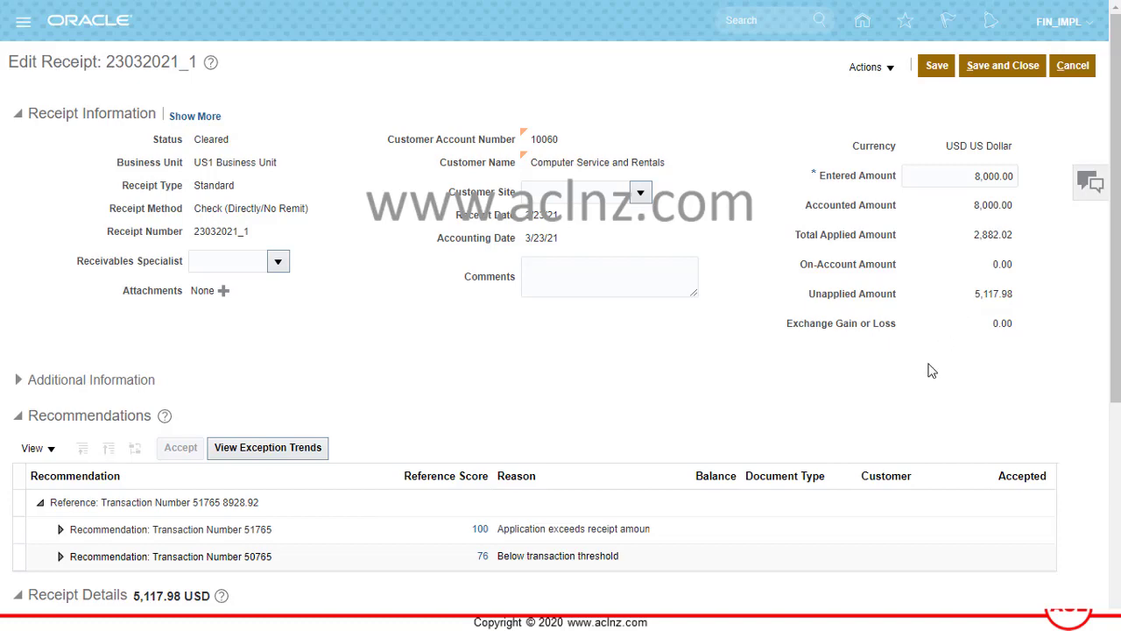
pyautogui.scroll(-2, 931, 373)
pyautogui.scroll(-1, 930, 373)
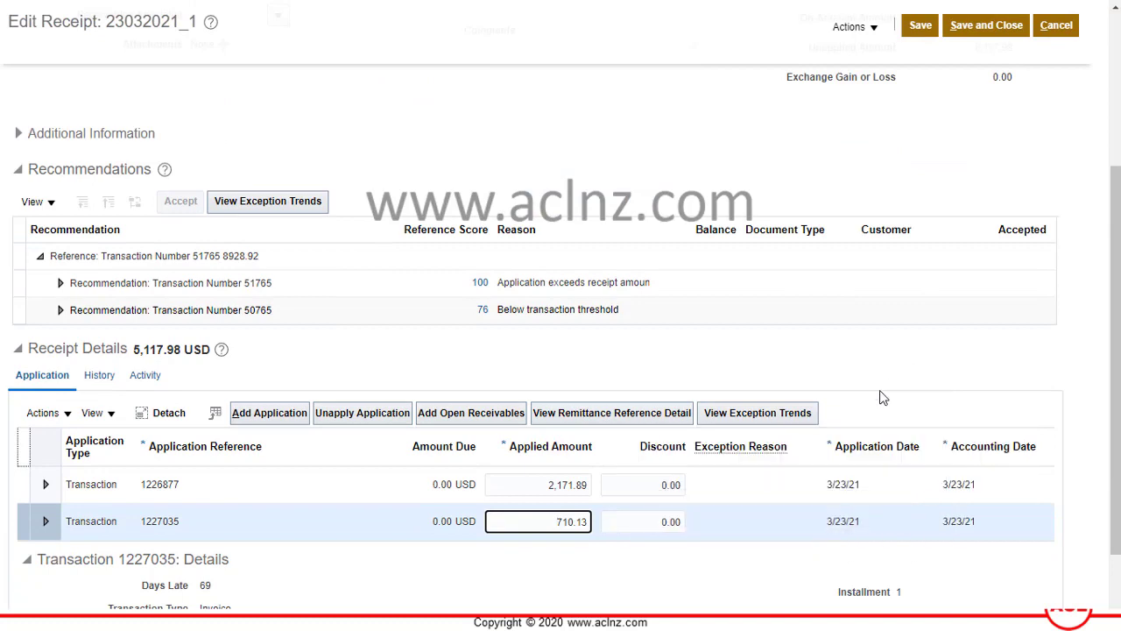
pyautogui.scroll(-1, 883, 394)
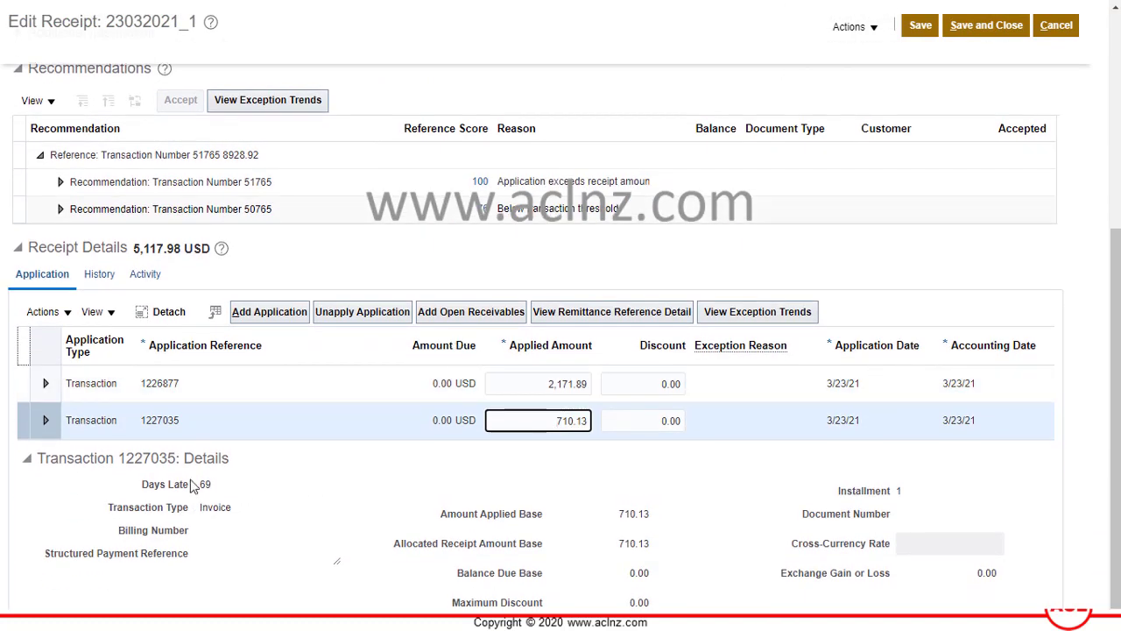
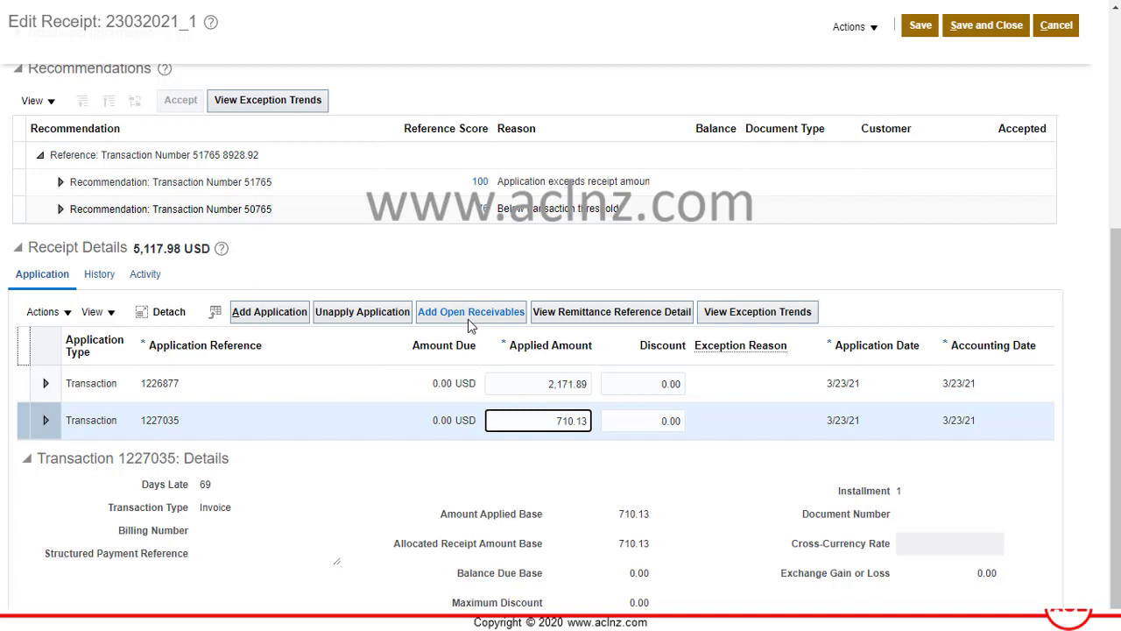
pyautogui.click(509, 390)
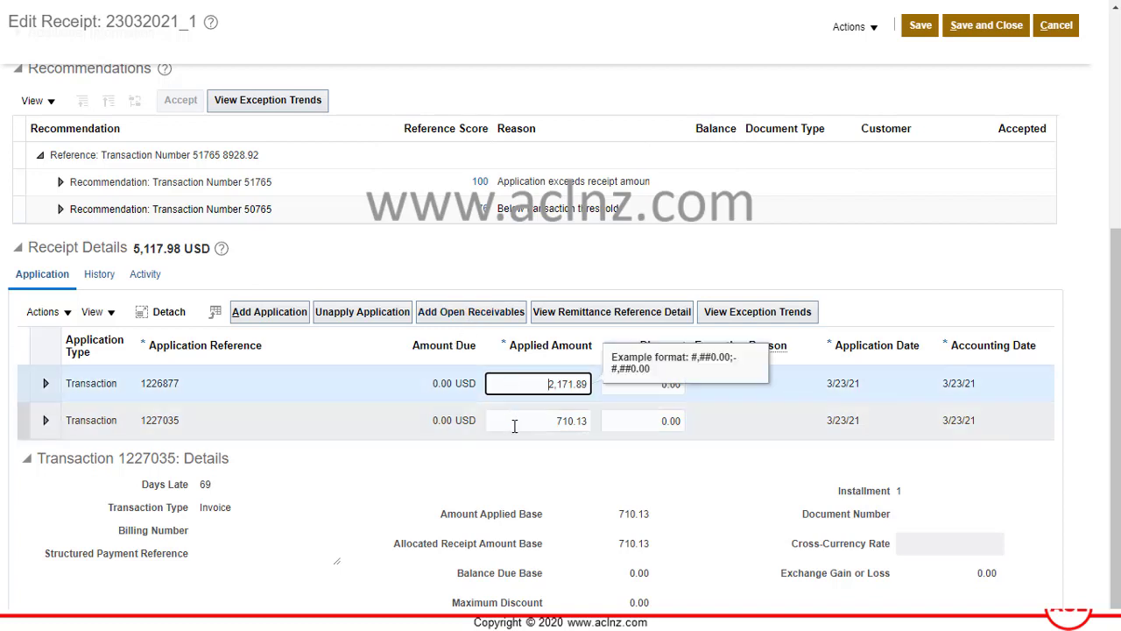
pyautogui.click(515, 426)
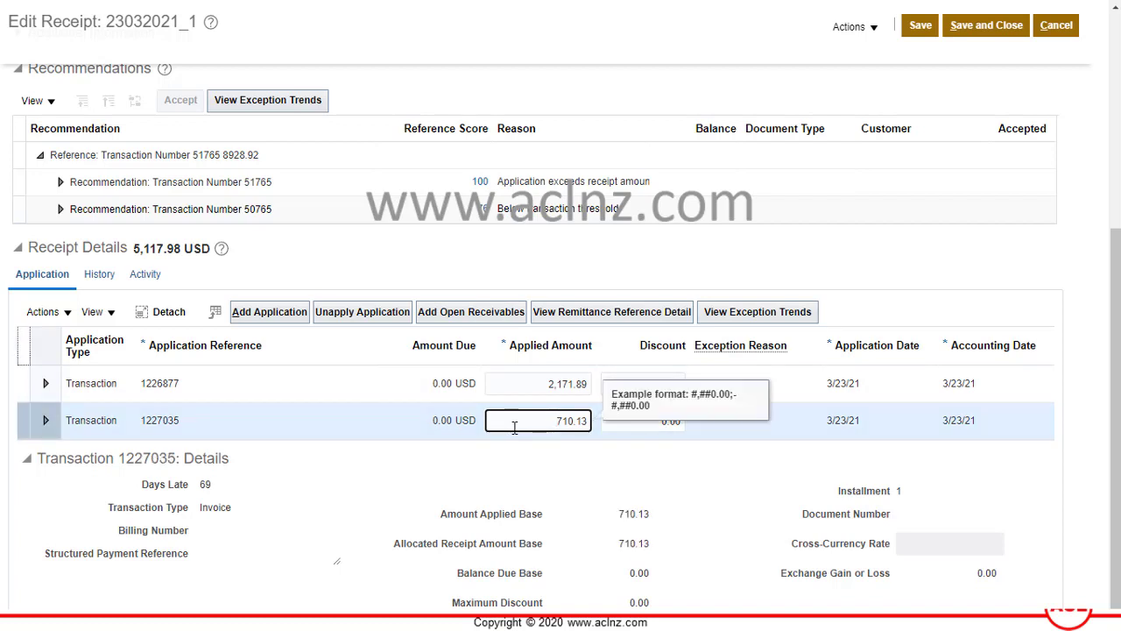
pyautogui.click(447, 316)
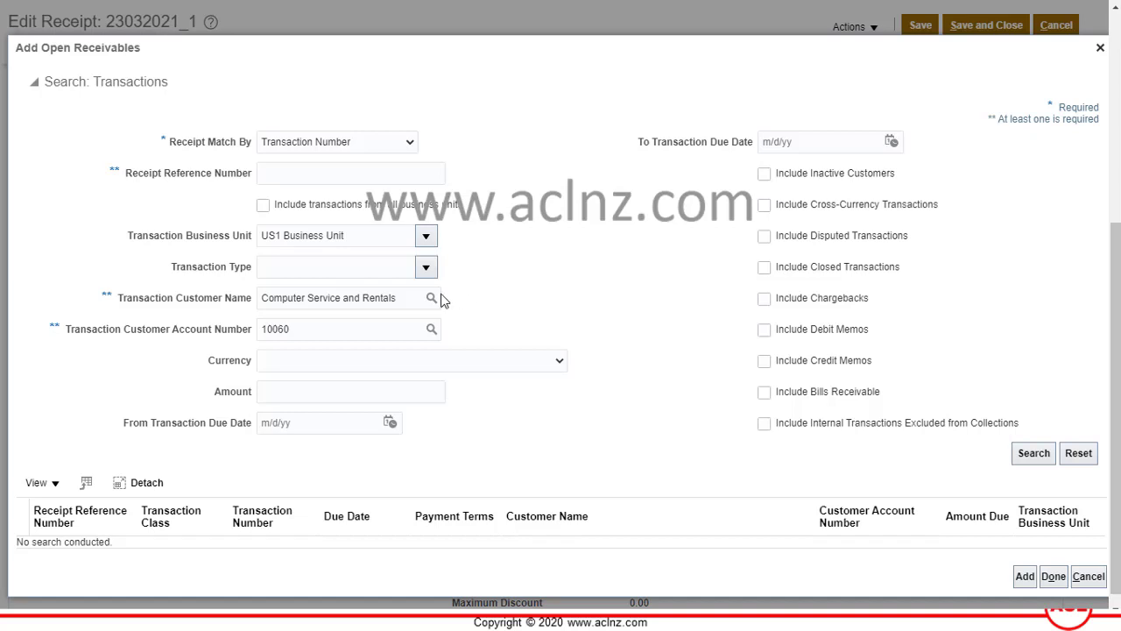
pyautogui.click(345, 424)
pyautogui.click(390, 423)
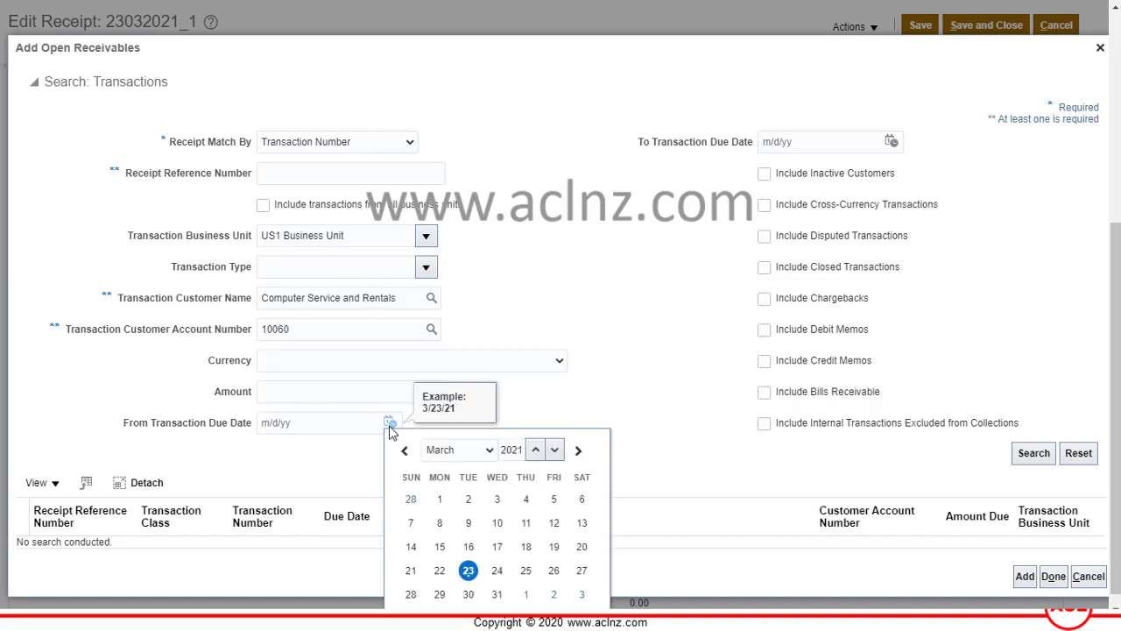
pyautogui.click(468, 571)
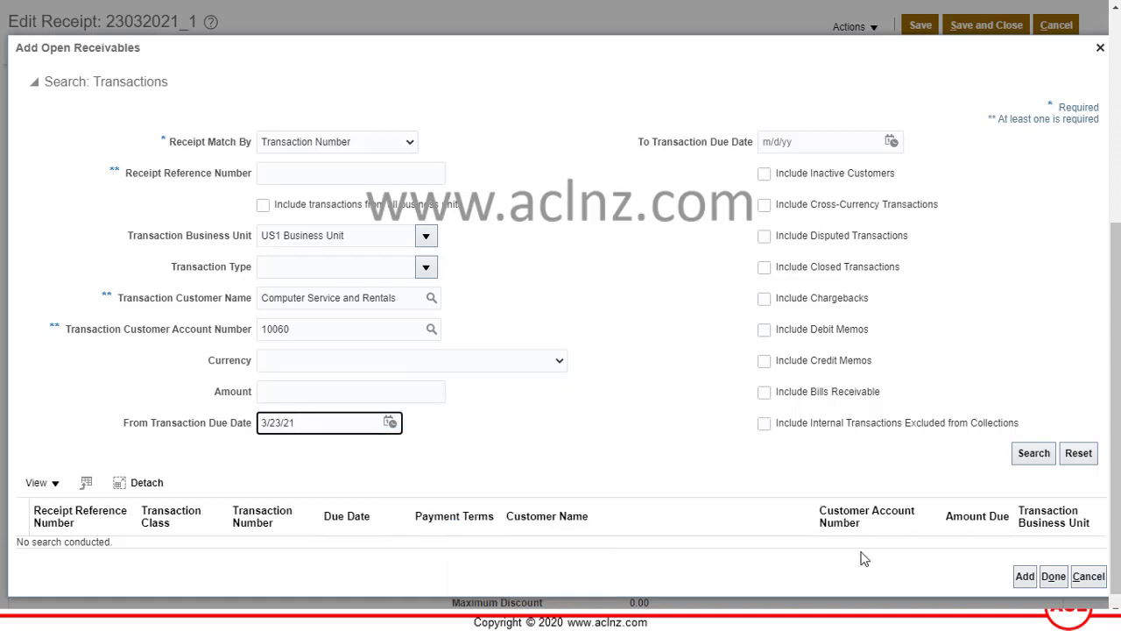
pyautogui.click(1054, 579)
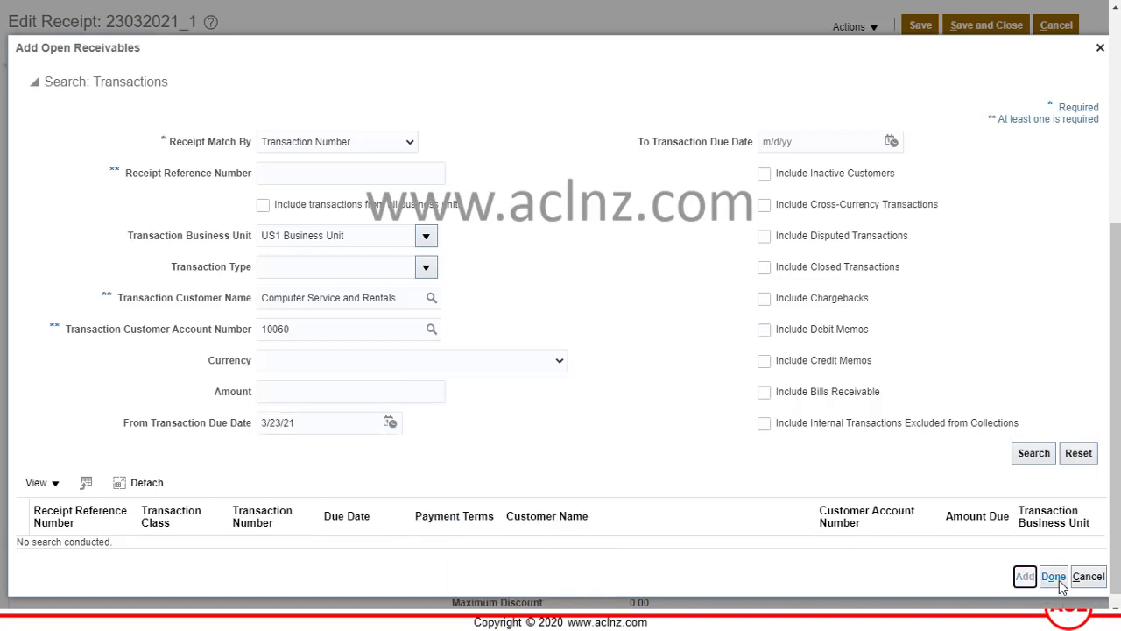
pyautogui.click(1054, 581)
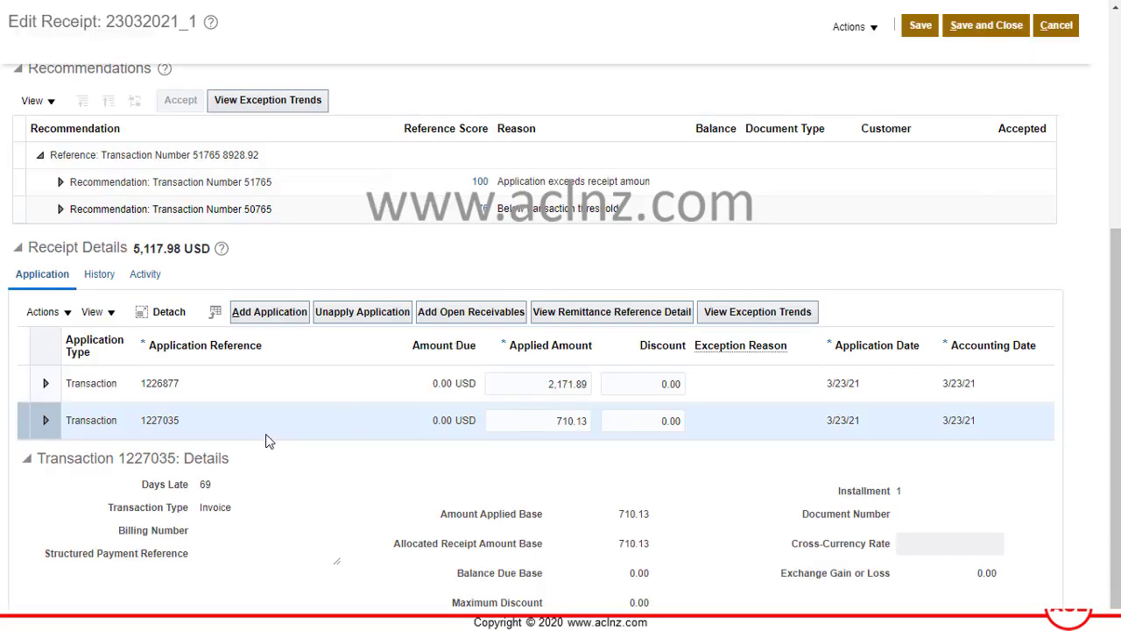
# Search the customer's open receivables for the receipt application with a from transaction due date of 3/23/21.
pyautogui.scroll(1, 359, 390)
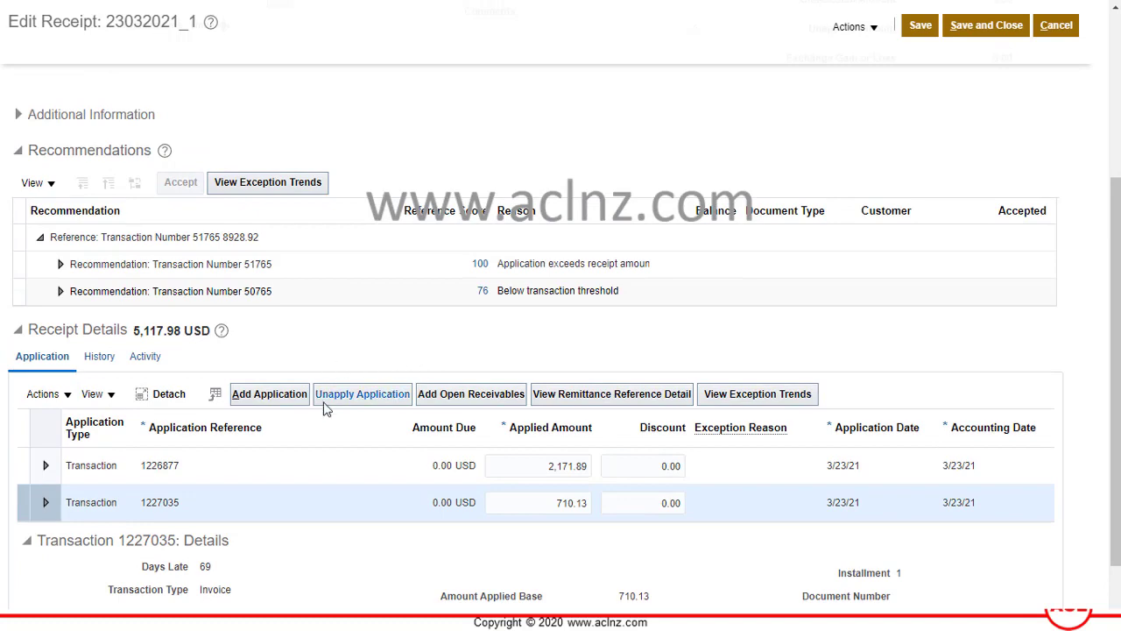
pyautogui.click(456, 396)
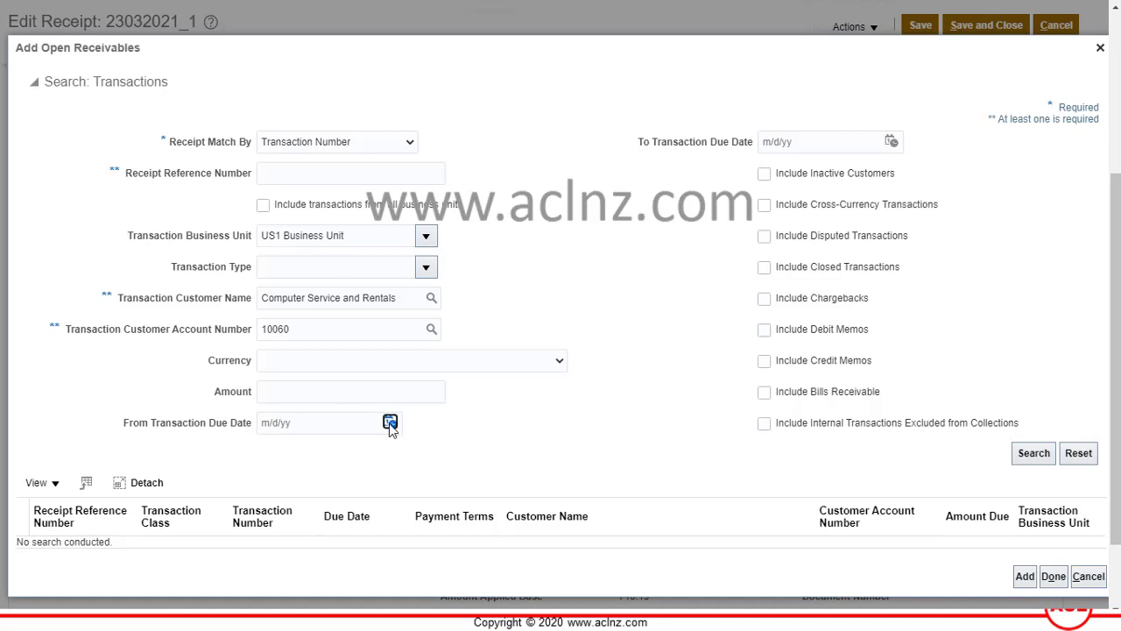
pyautogui.click(389, 423)
pyautogui.click(466, 569)
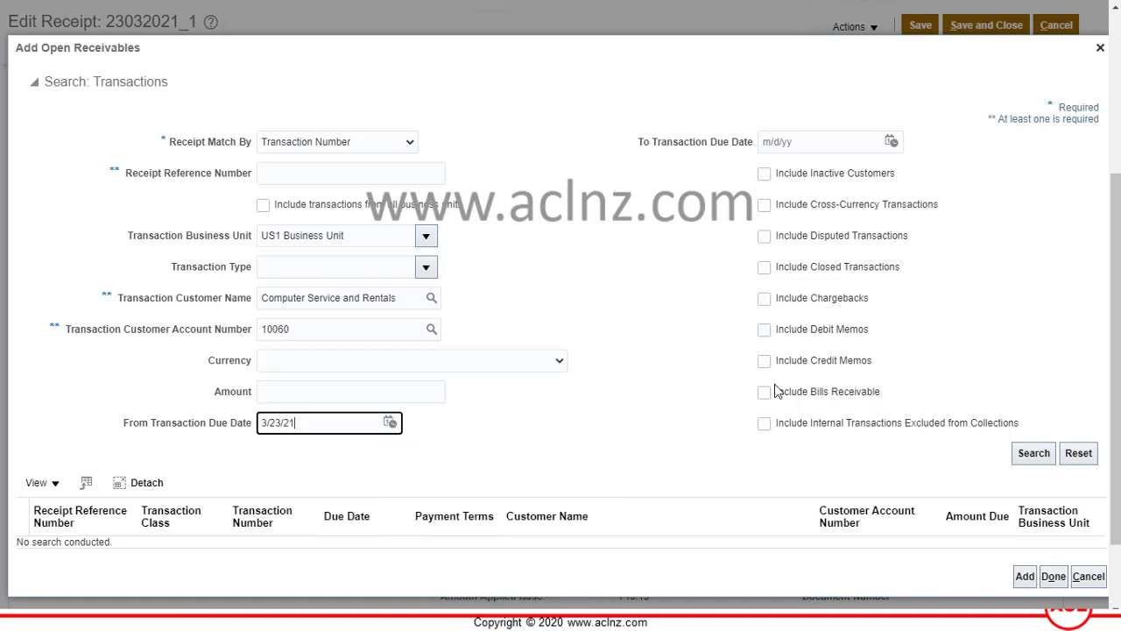
pyautogui.click(1034, 455)
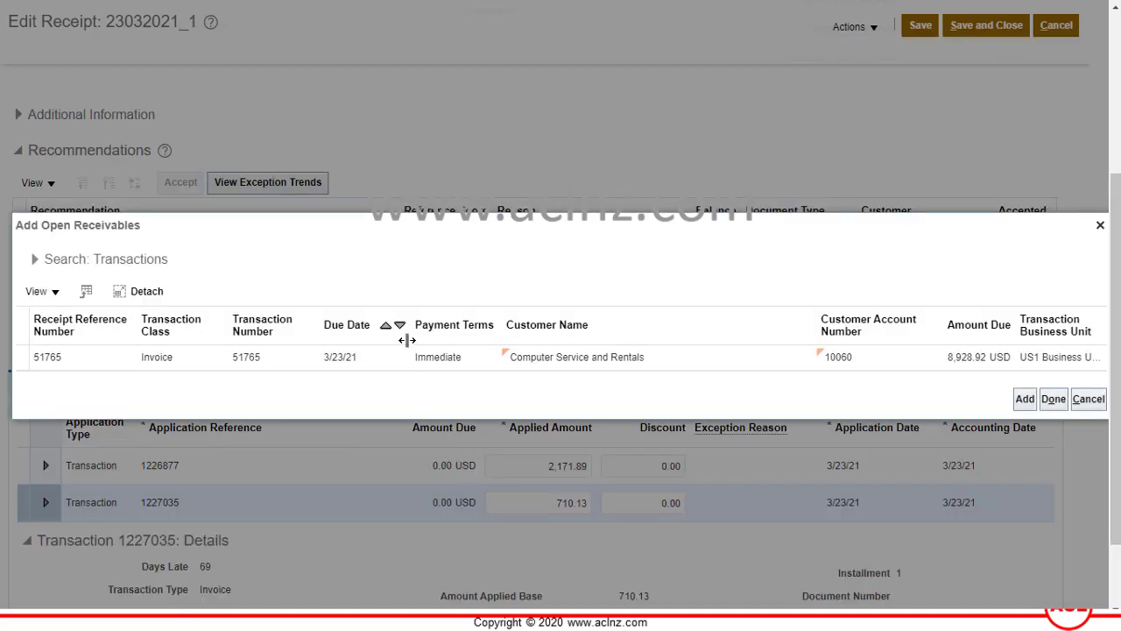
# Add invoice 51765 to the receipt's applications and finish adding open receivables.
pyautogui.click(396, 363)
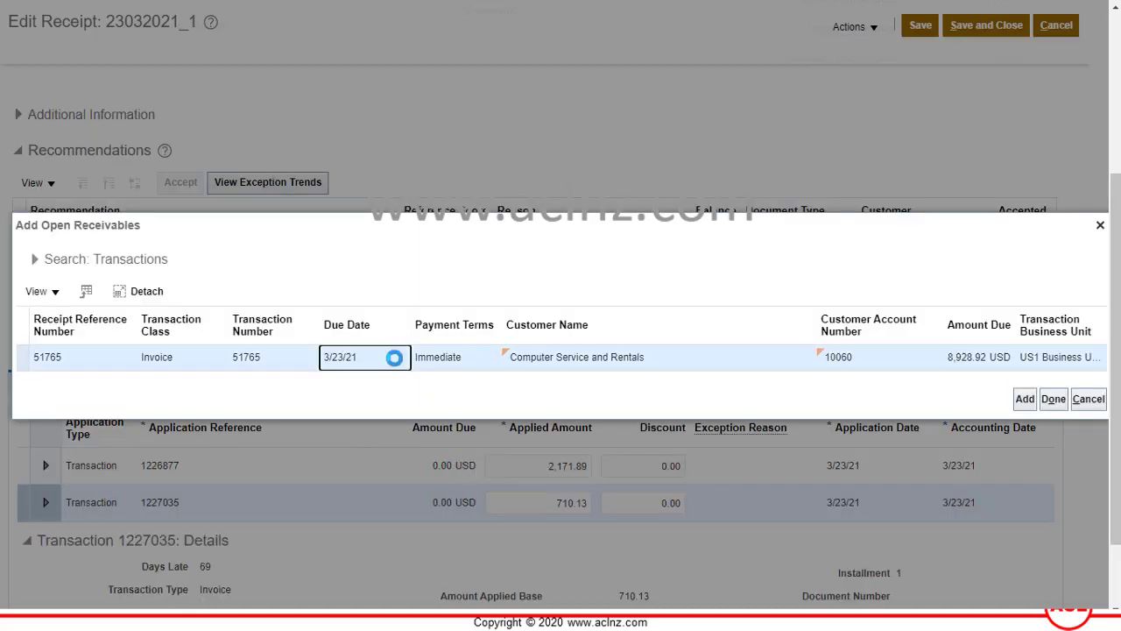
pyautogui.click(1027, 405)
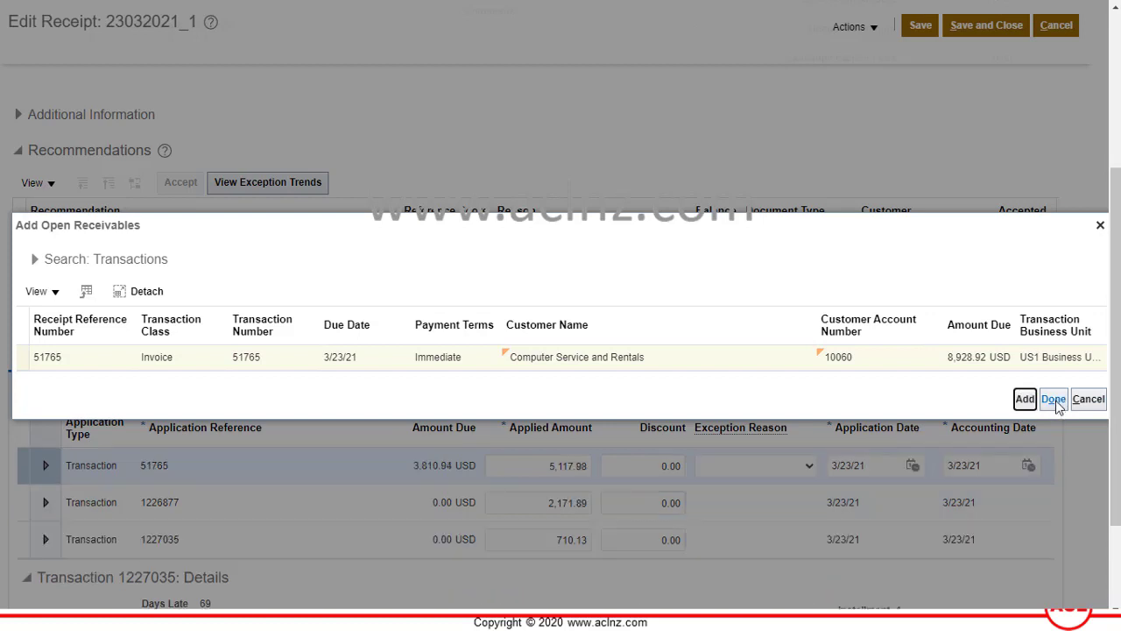
pyautogui.click(1054, 400)
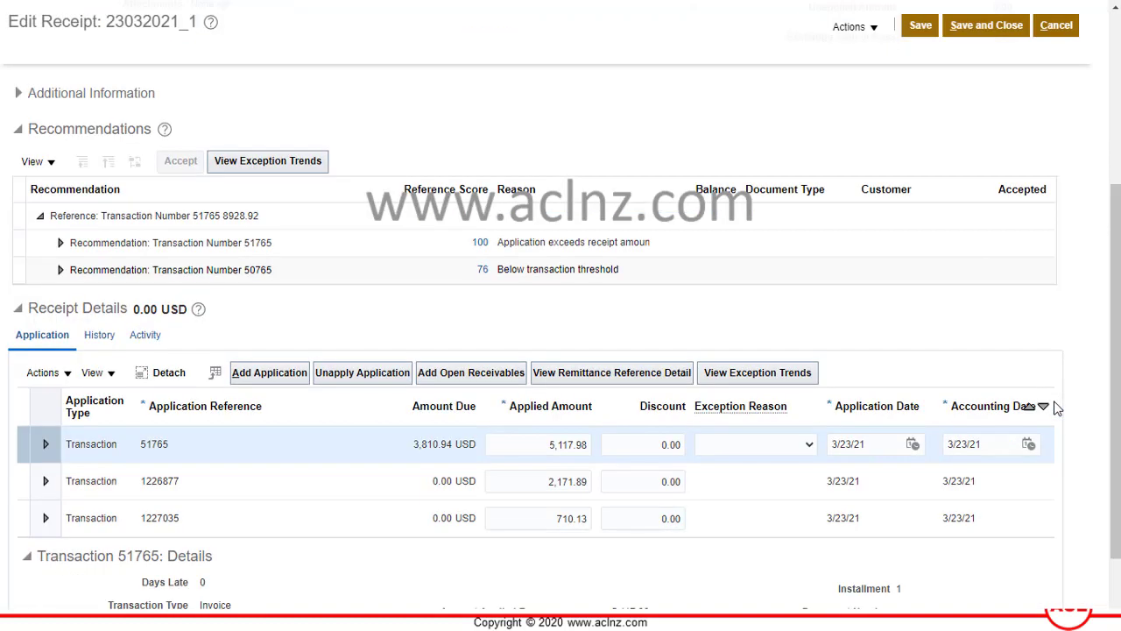
# Compare the amount due and applied amount of invoice 51765 with those of the other two applied invoices.
pyautogui.click(544, 445)
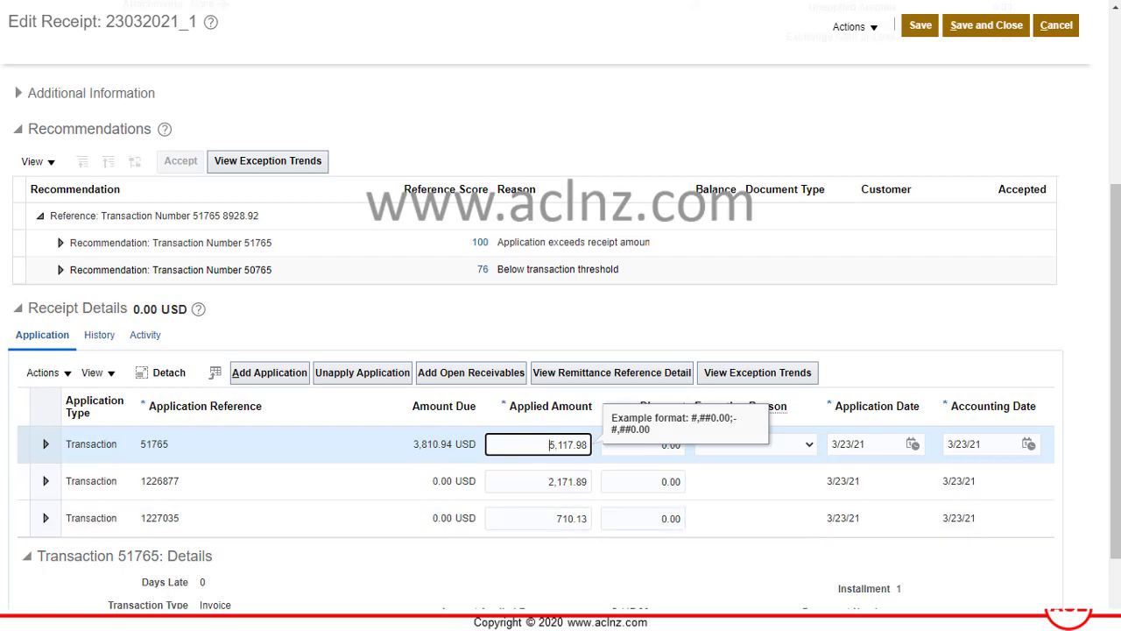
pyautogui.click(434, 482)
pyautogui.click(434, 518)
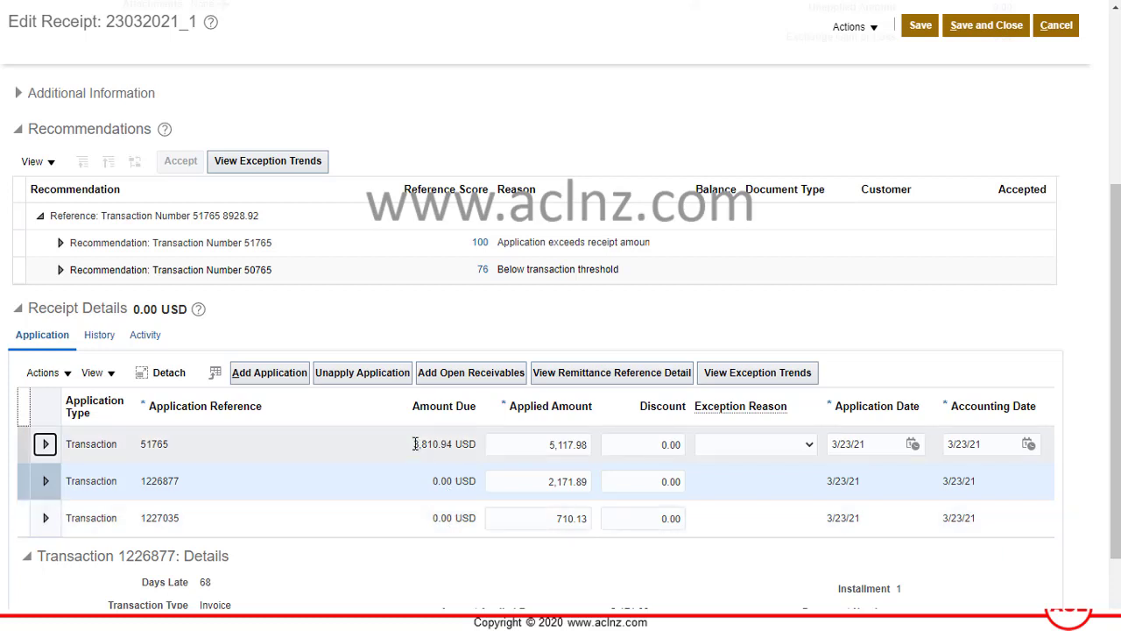
pyautogui.click(540, 444)
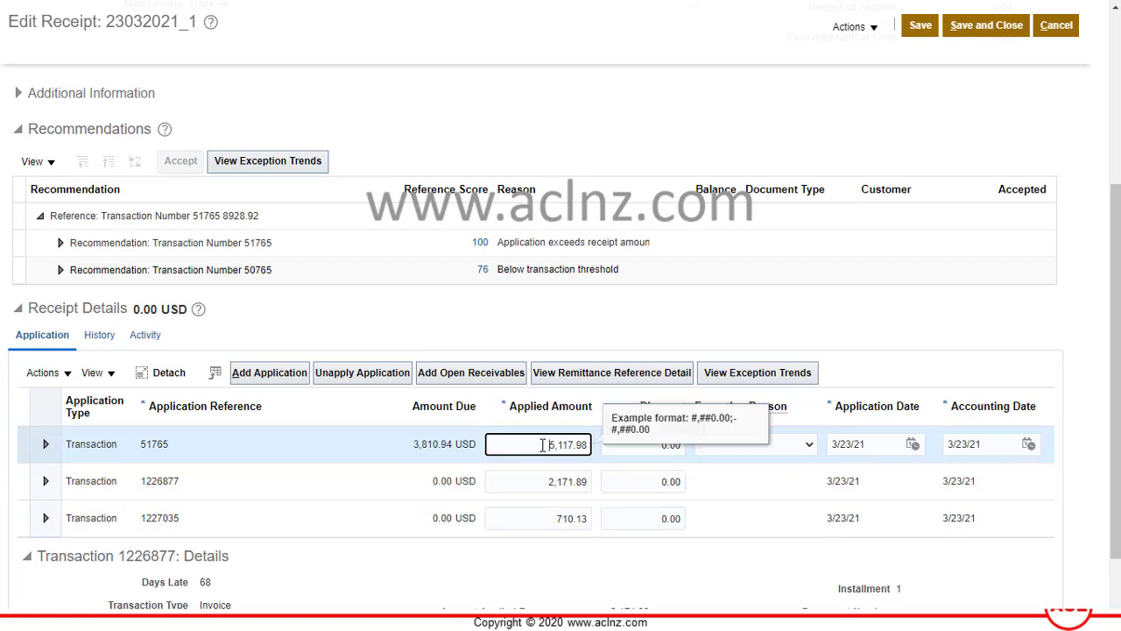
pyautogui.moveTo(542, 444); pyautogui.dragTo(587, 444)
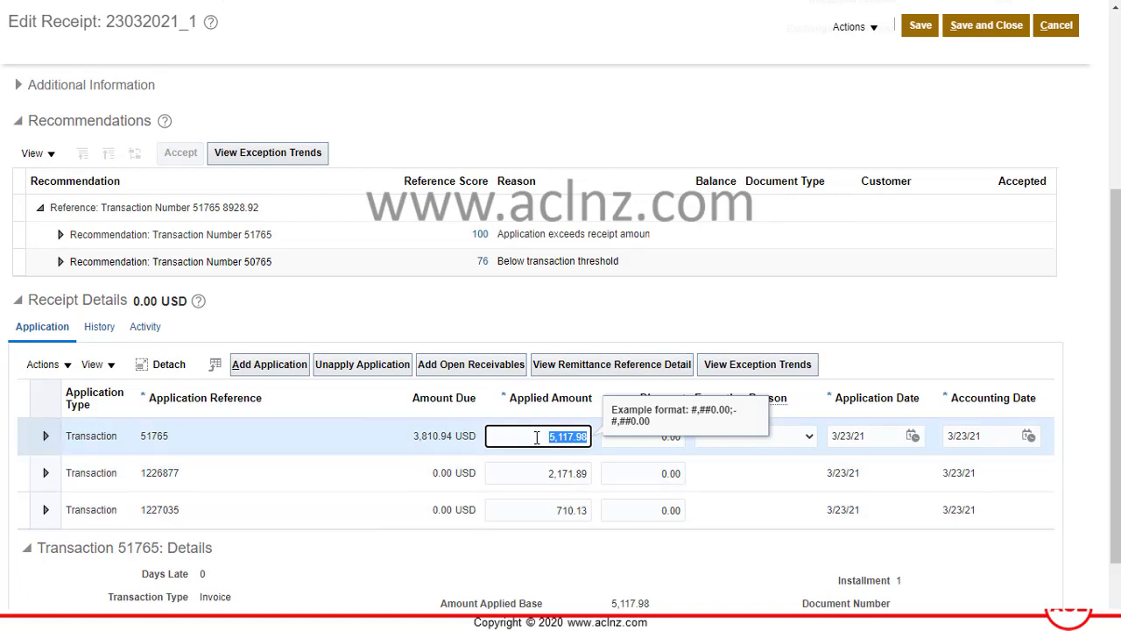
pyautogui.click(537, 436)
pyautogui.click(480, 322)
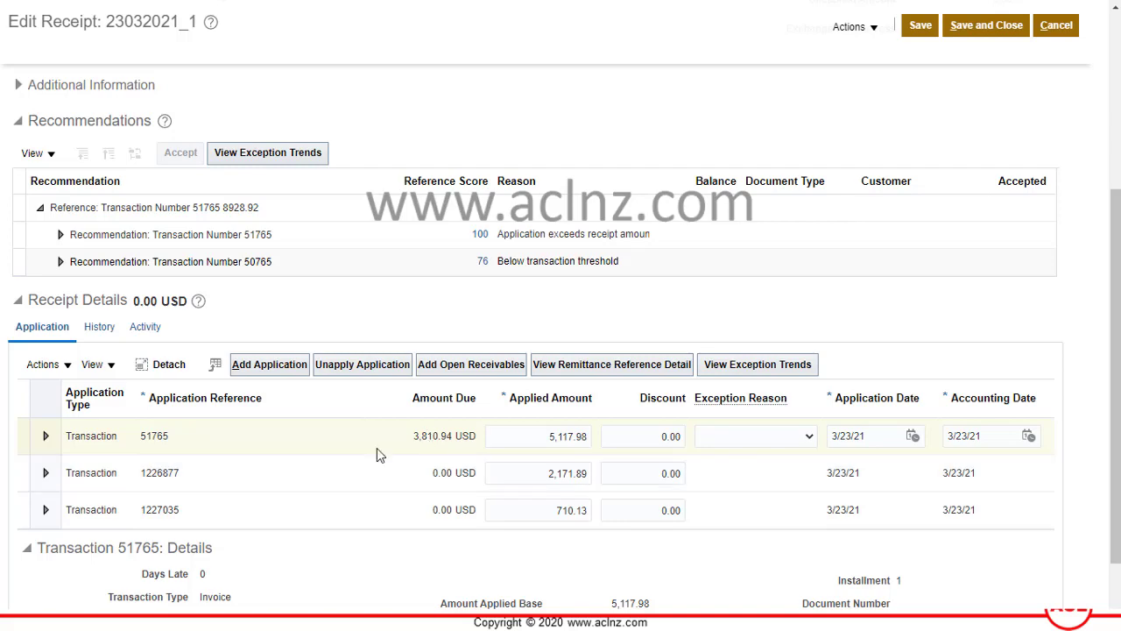
# Check the receipt's total applied and unapplied amounts and save the receipt with its three invoice applications.
pyautogui.scroll(5, 403, 343)
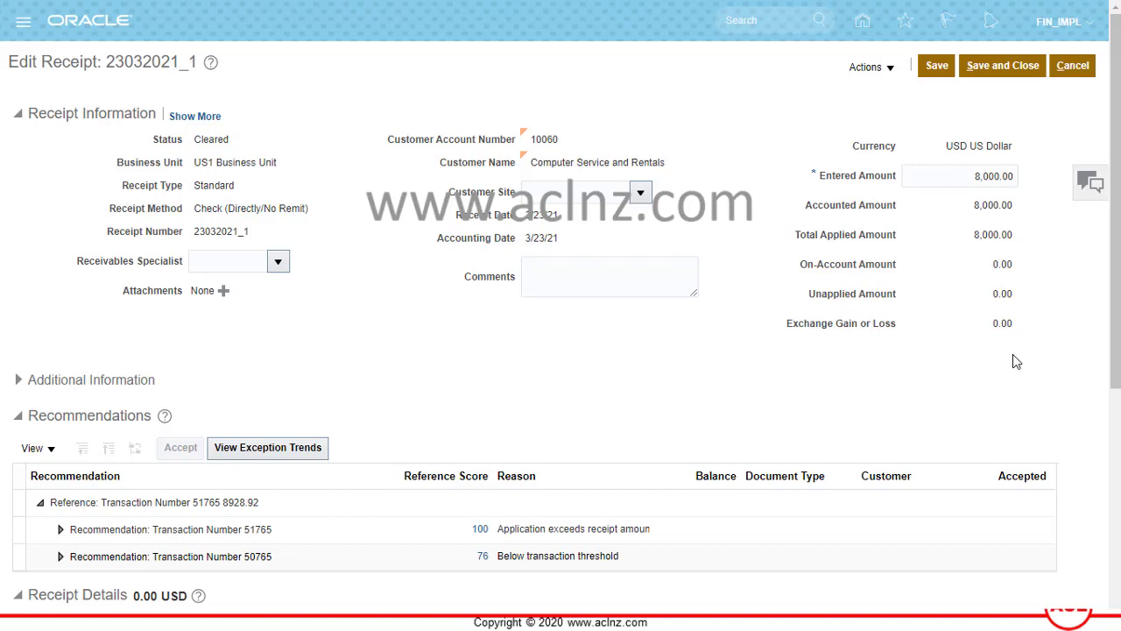
pyautogui.scroll(-3, 1014, 359)
pyautogui.scroll(3, 1013, 333)
pyautogui.scroll(-5, 931, 352)
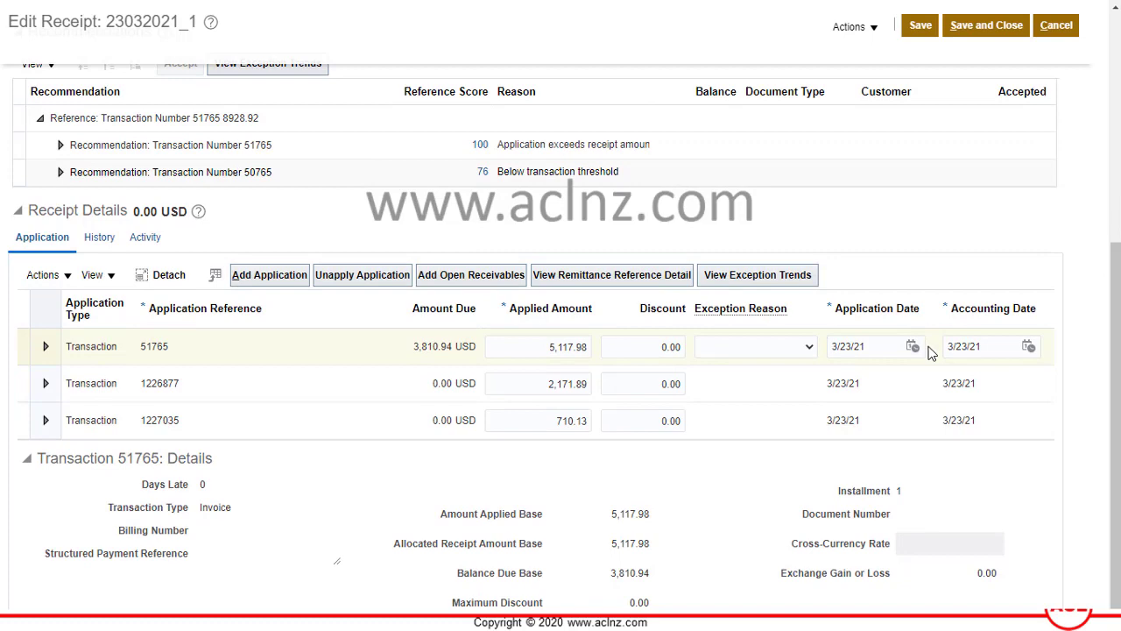
pyautogui.scroll(5, 931, 351)
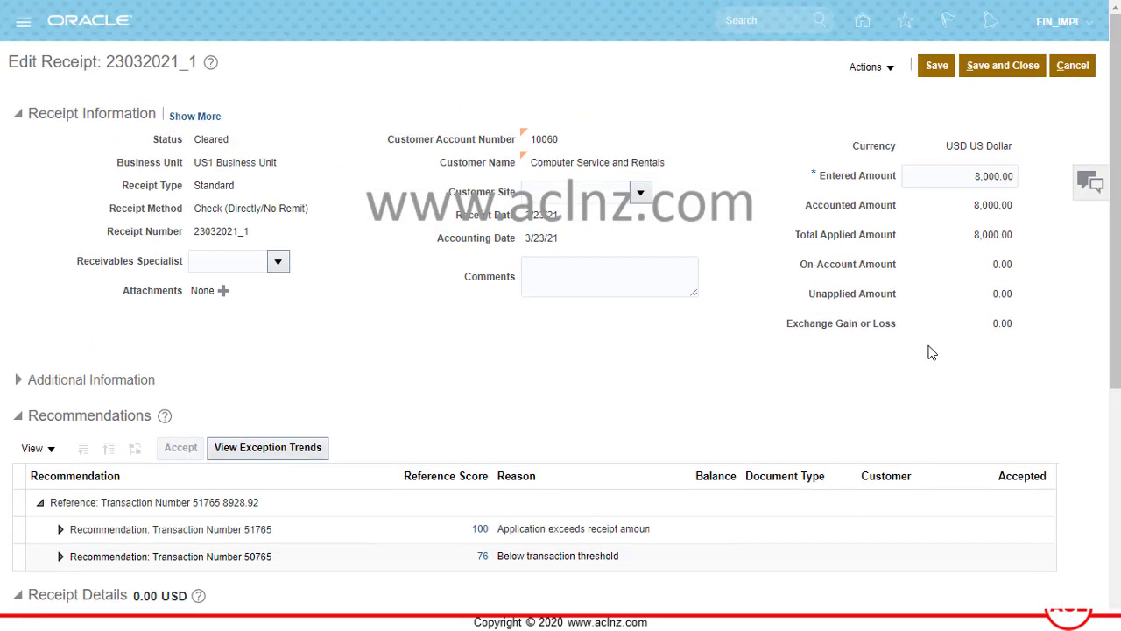
pyautogui.click(935, 66)
pyautogui.scroll(-5, 841, 275)
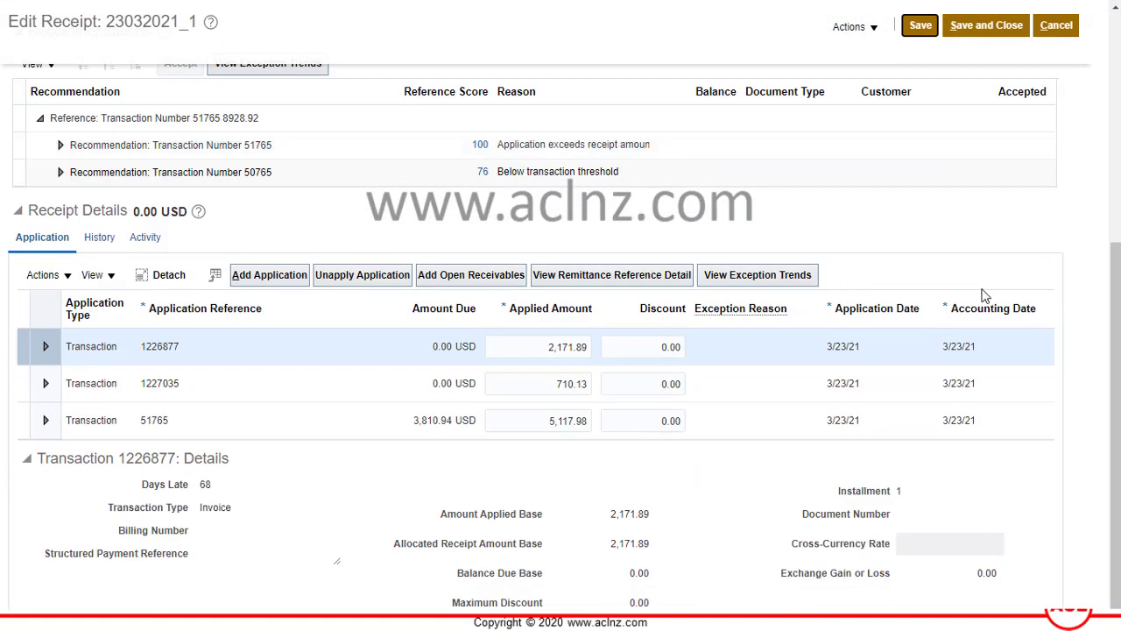